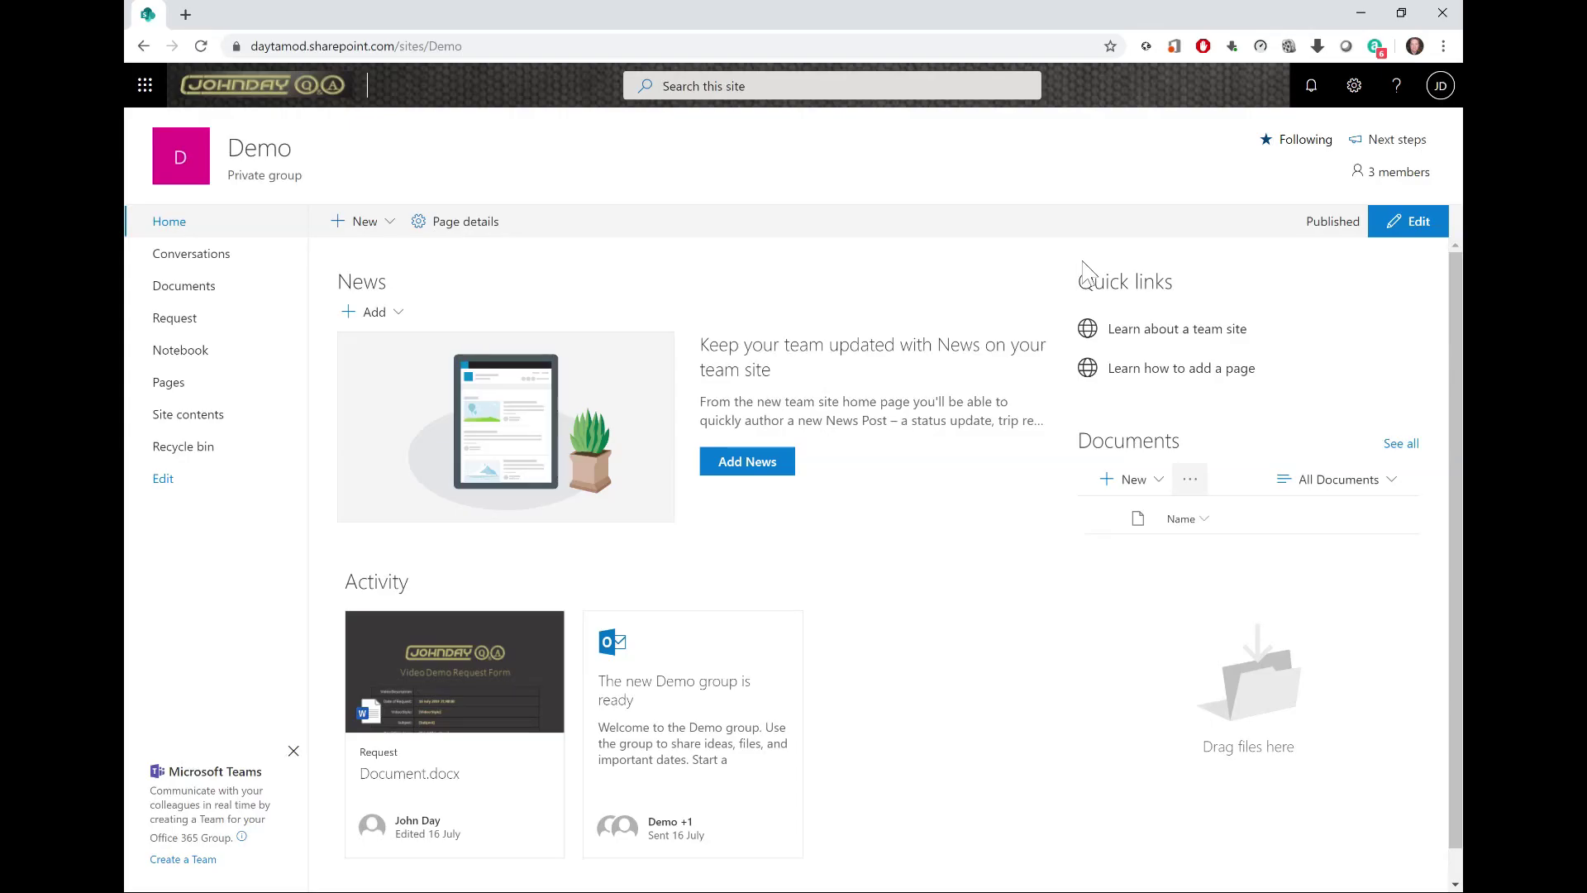
Step: Create a custom list named Customers from Add an app on the Demo site
{"action": "left_click", "coordinate": [1355, 89]}
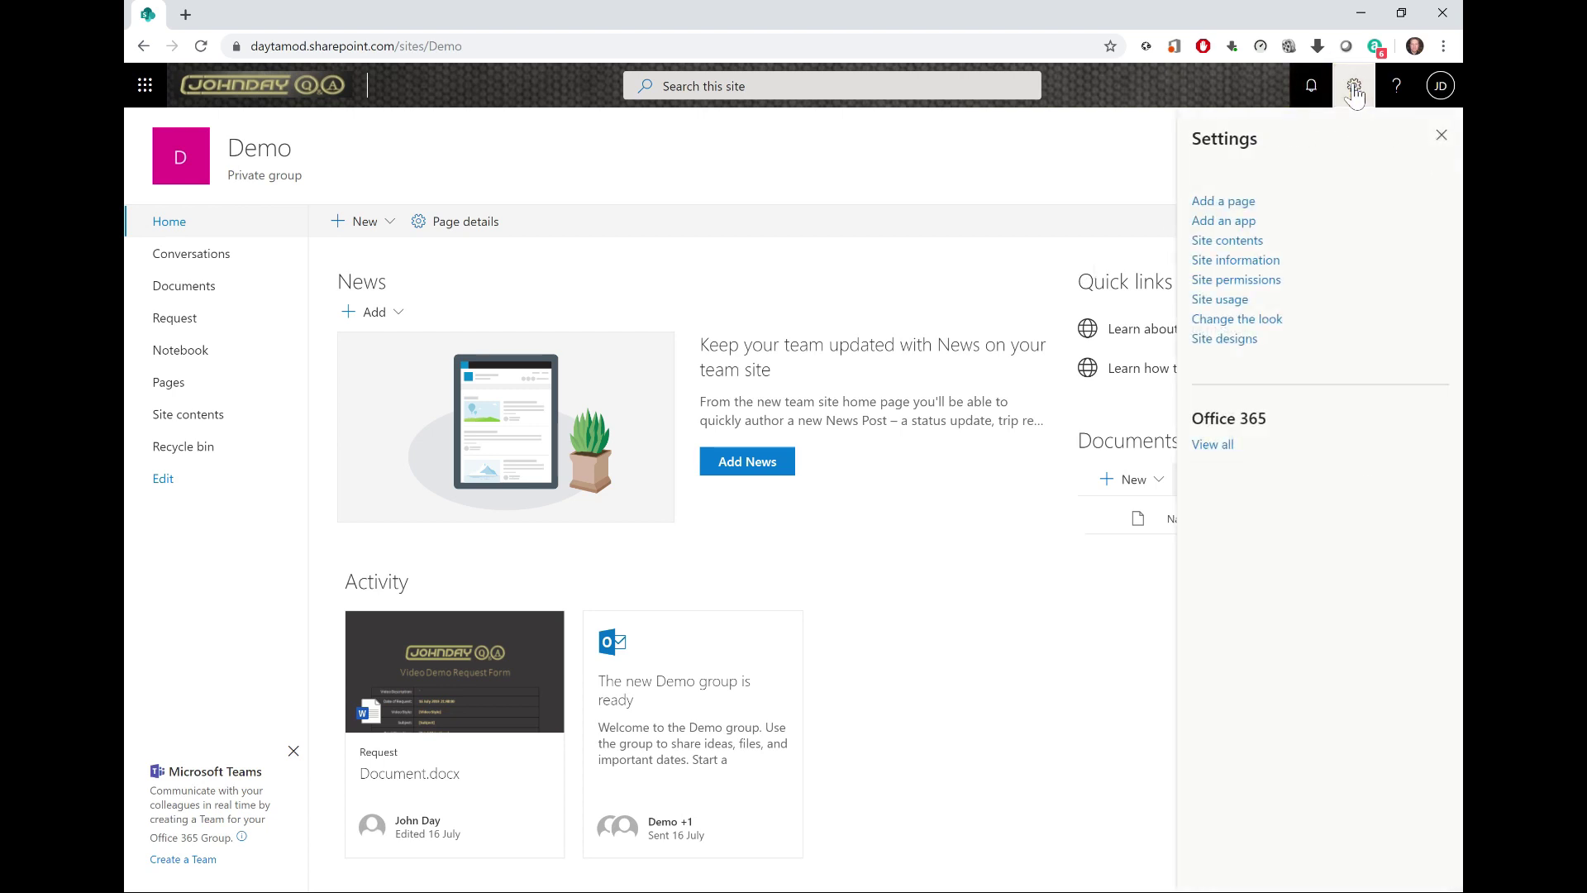
{"action": "left_click", "coordinate": [1229, 225]}
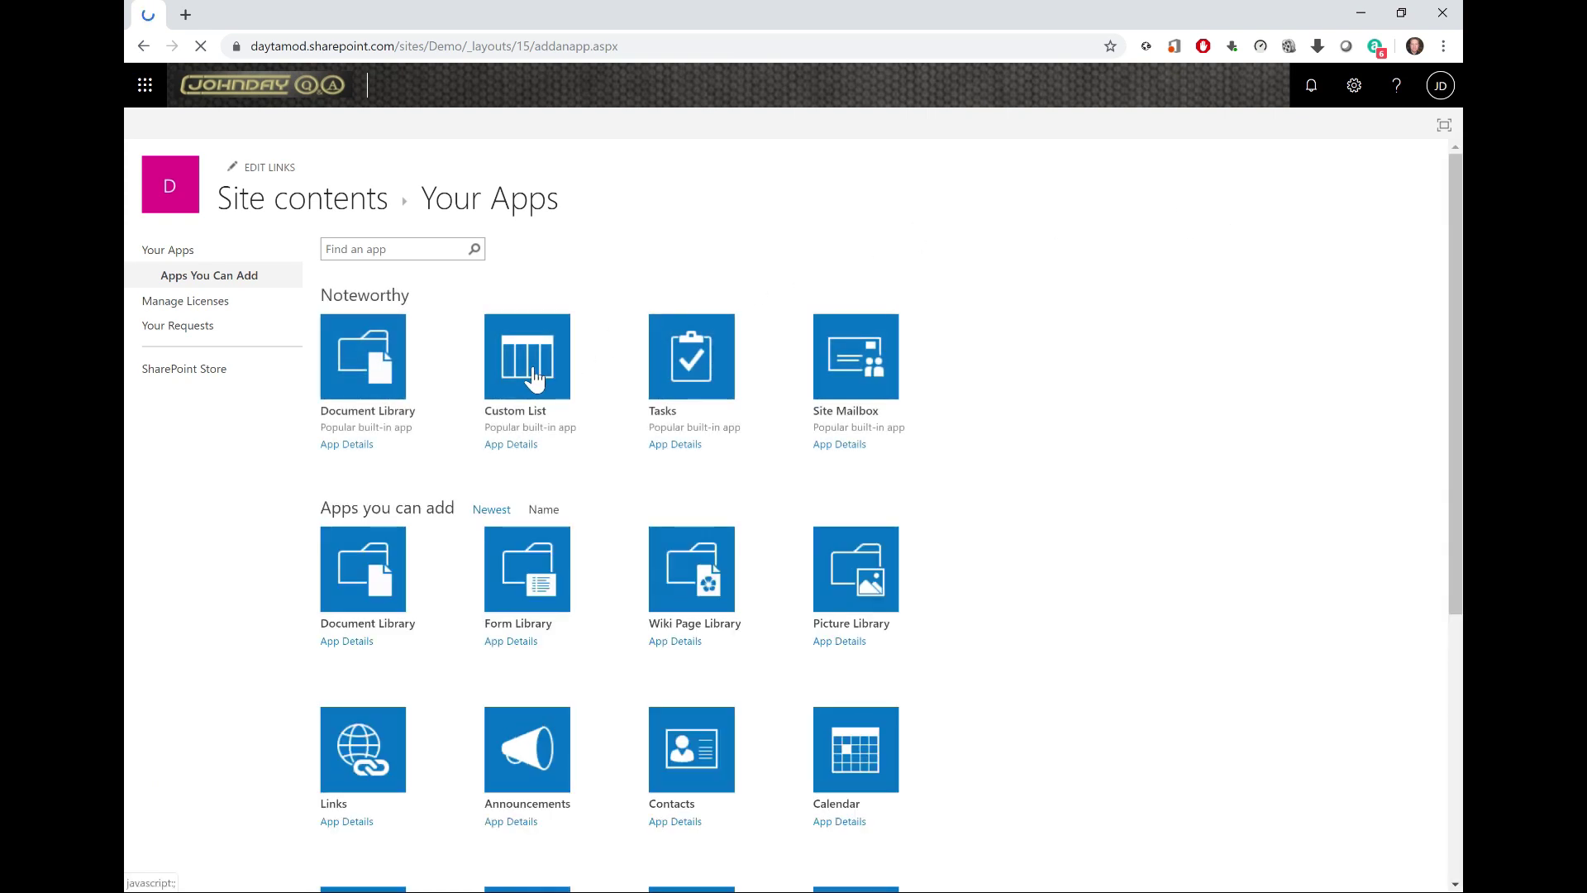
{"action": "left_click", "coordinate": [532, 369]}
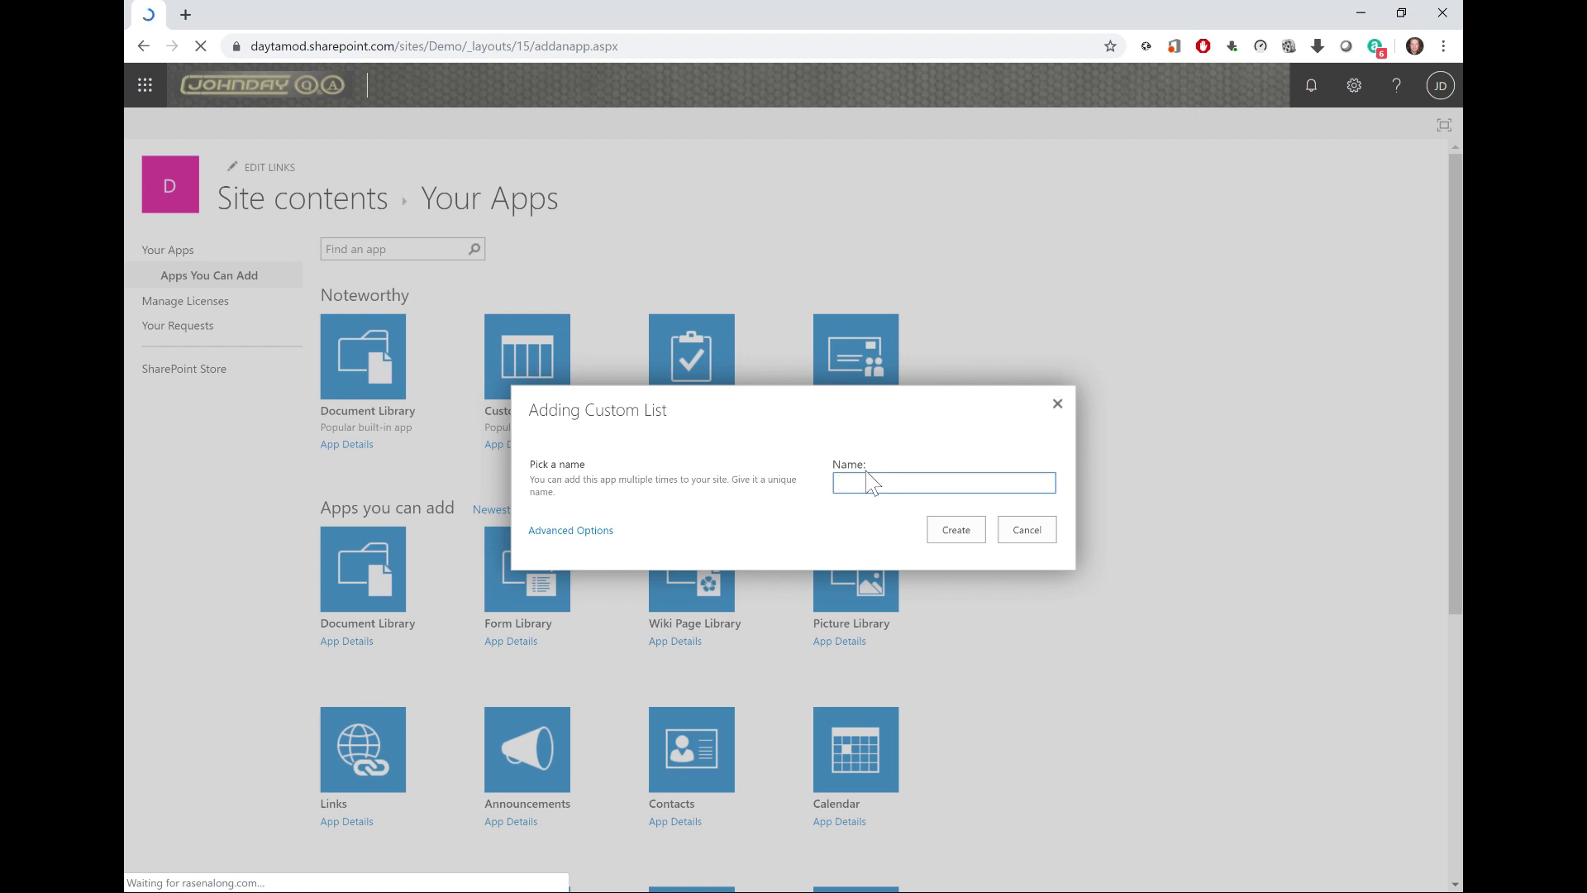
{"action": "type", "text": "Customers"}
{"action": "left_click", "coordinate": [961, 536]}
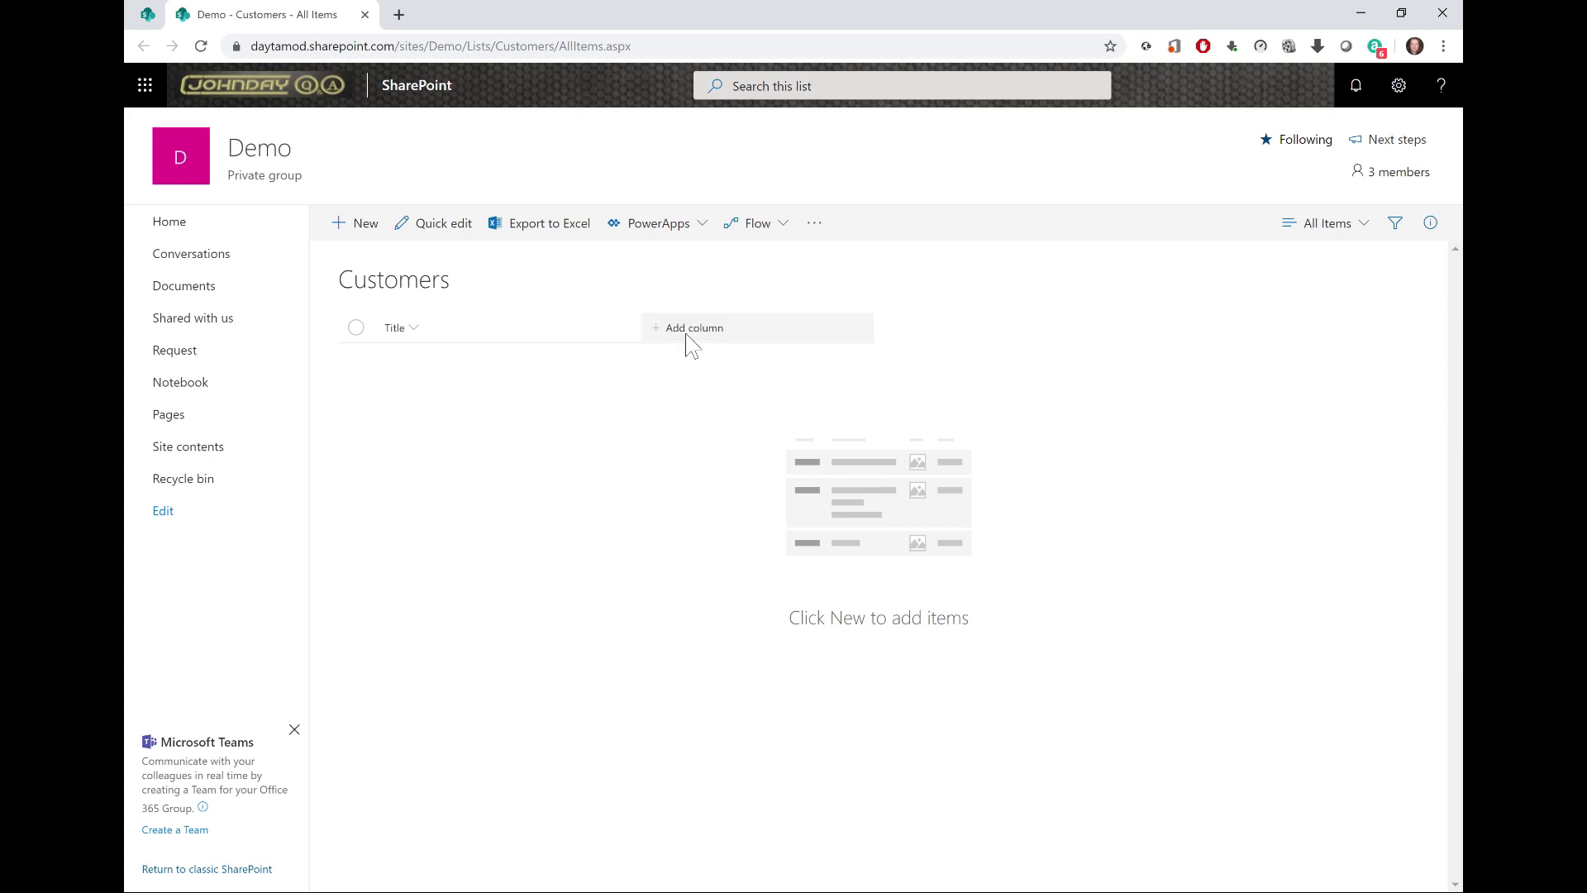
Step: Add an Address location column that shows Street, City and Postal Code as separate columns
{"action": "left_click", "coordinate": [687, 335]}
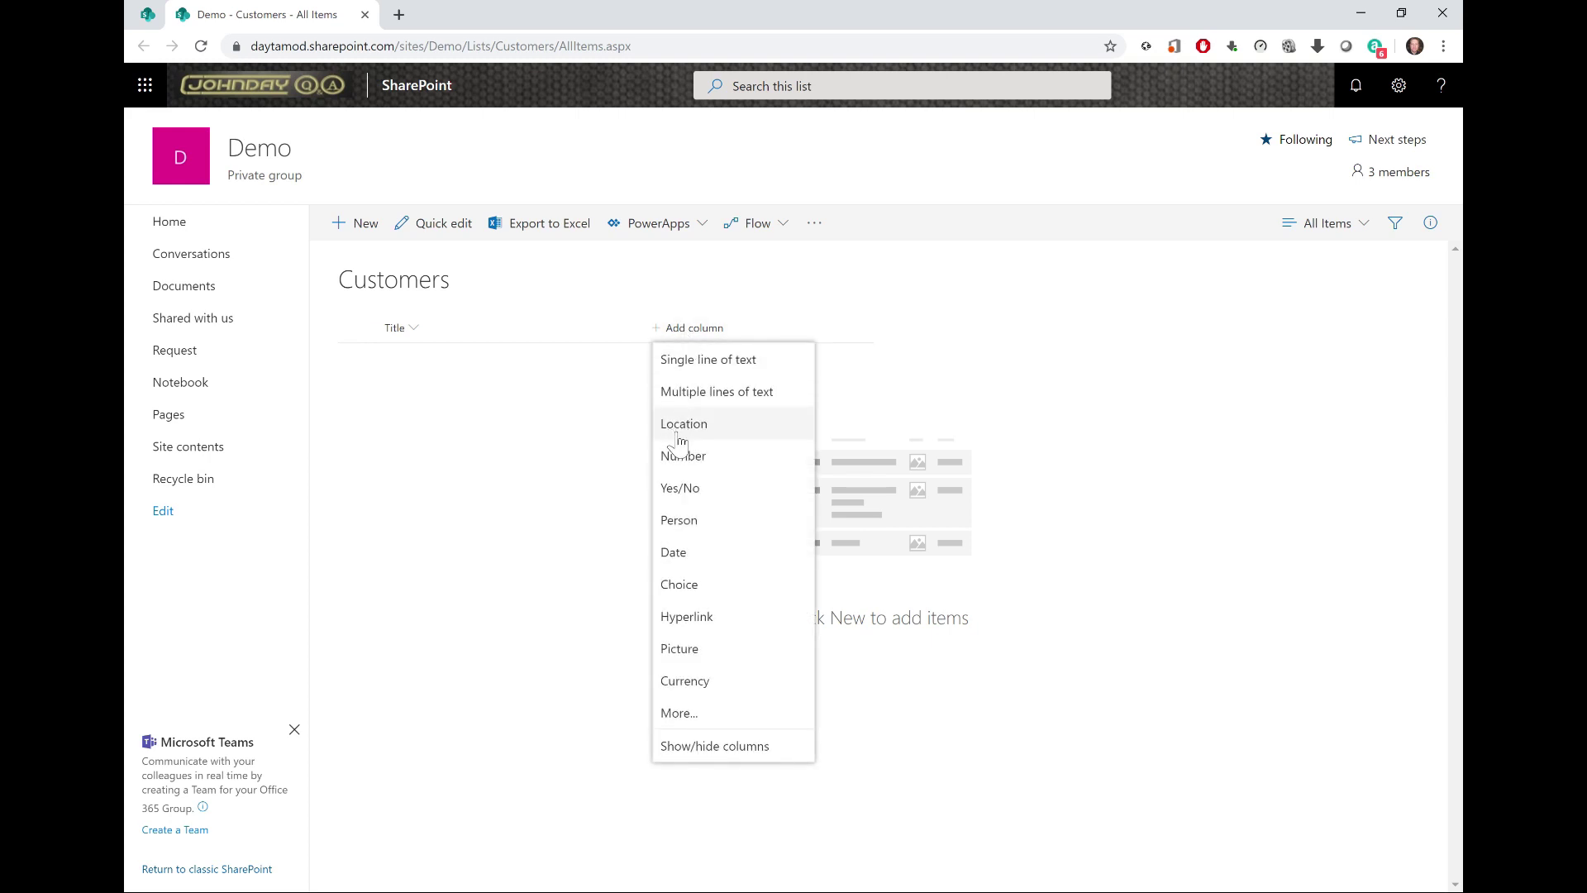
{"action": "left_click", "coordinate": [708, 436]}
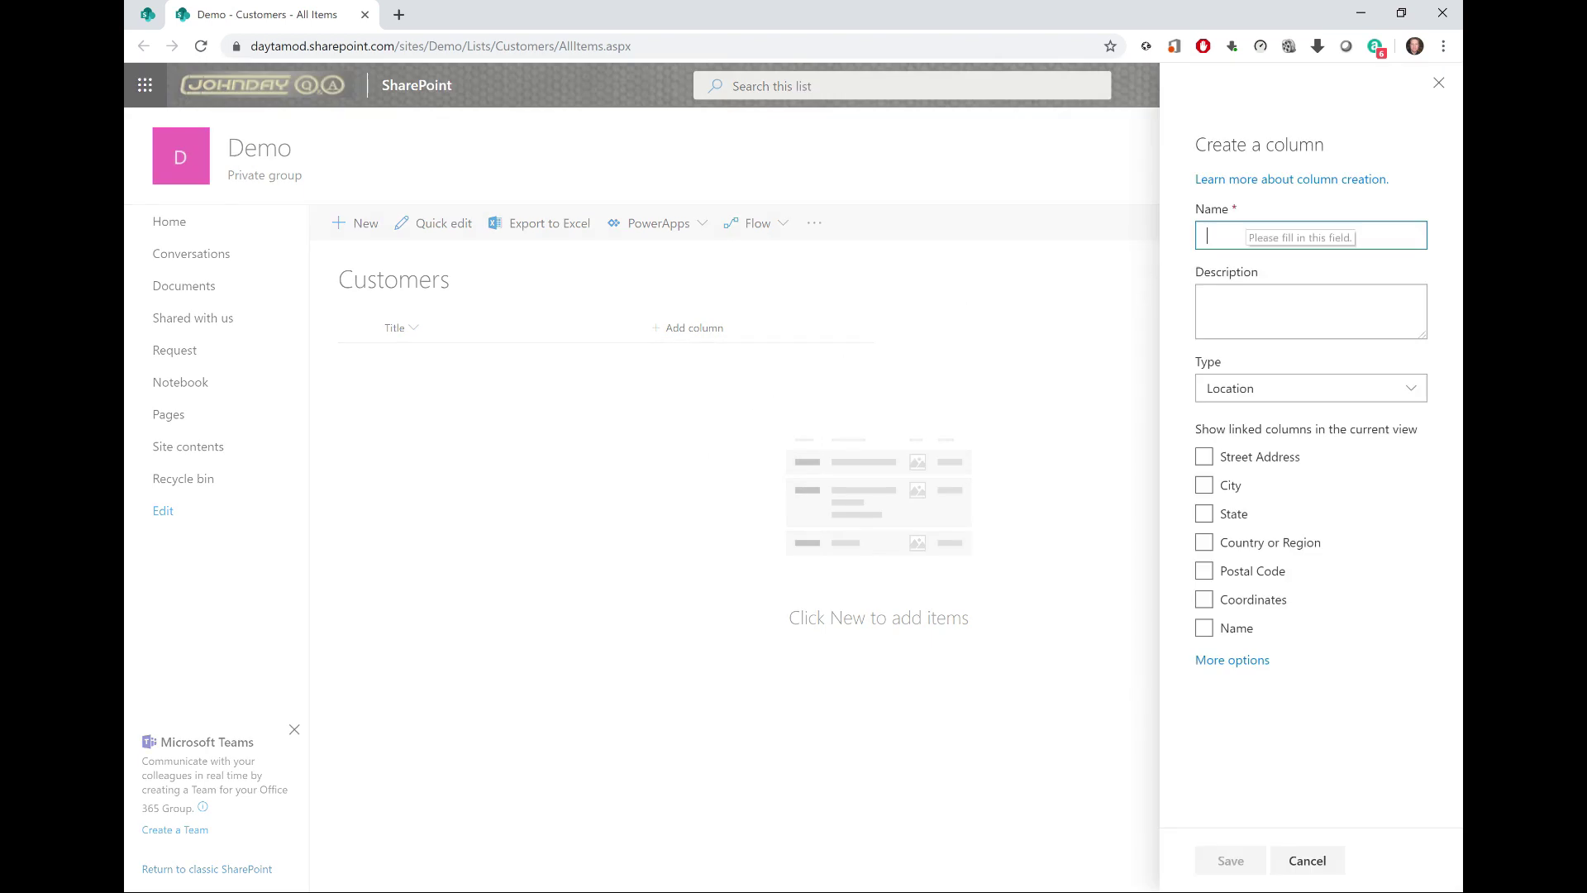
{"action": "left_click", "coordinate": [1207, 235]}
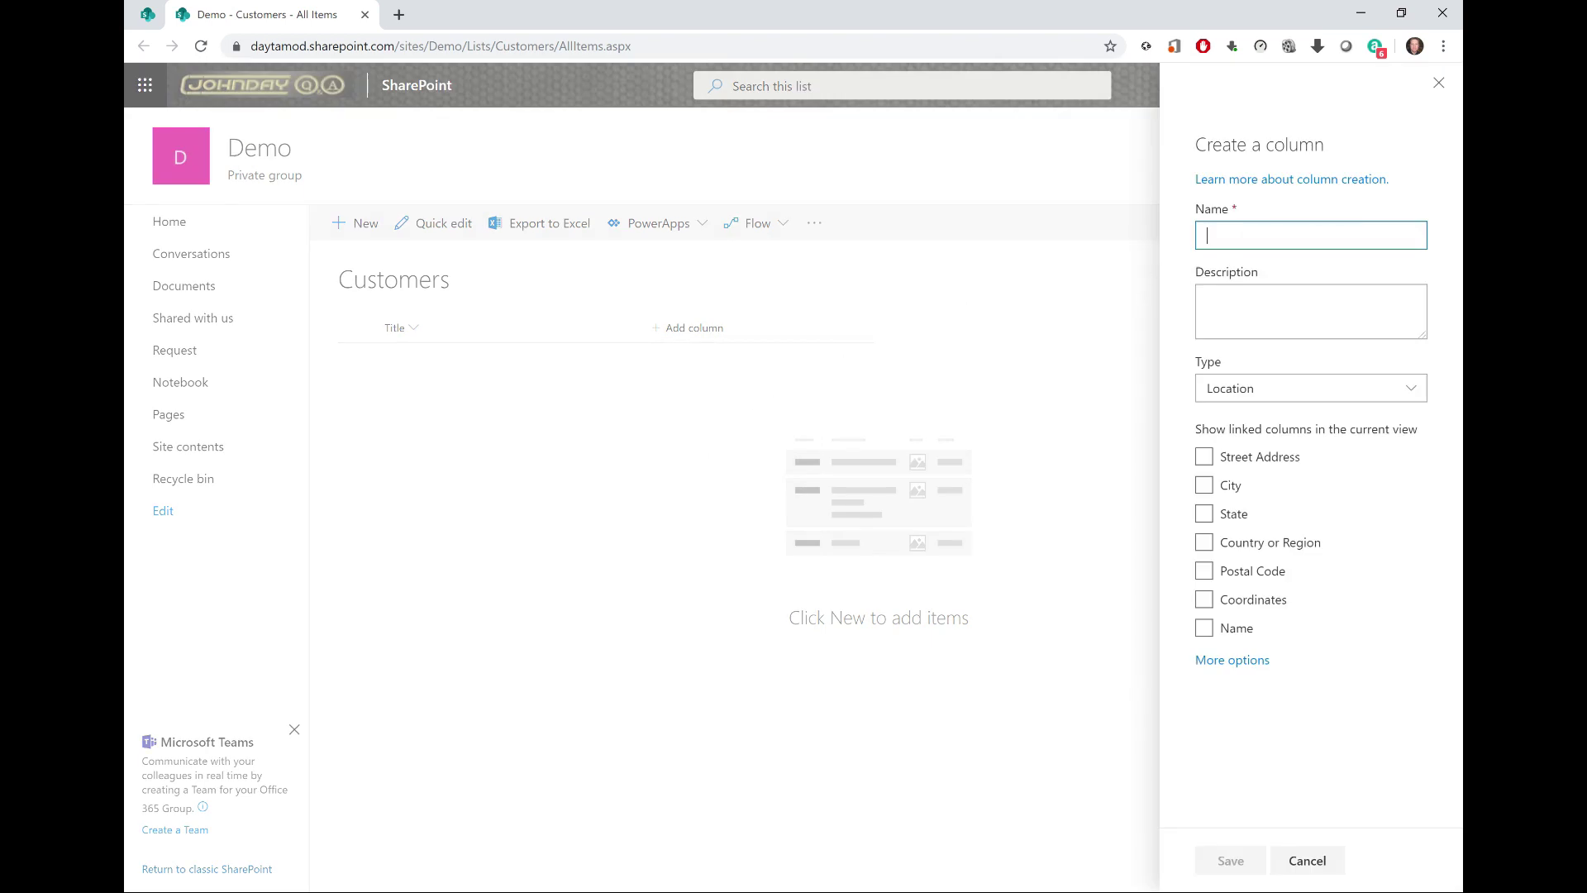
{"action": "type", "text": "Address"}
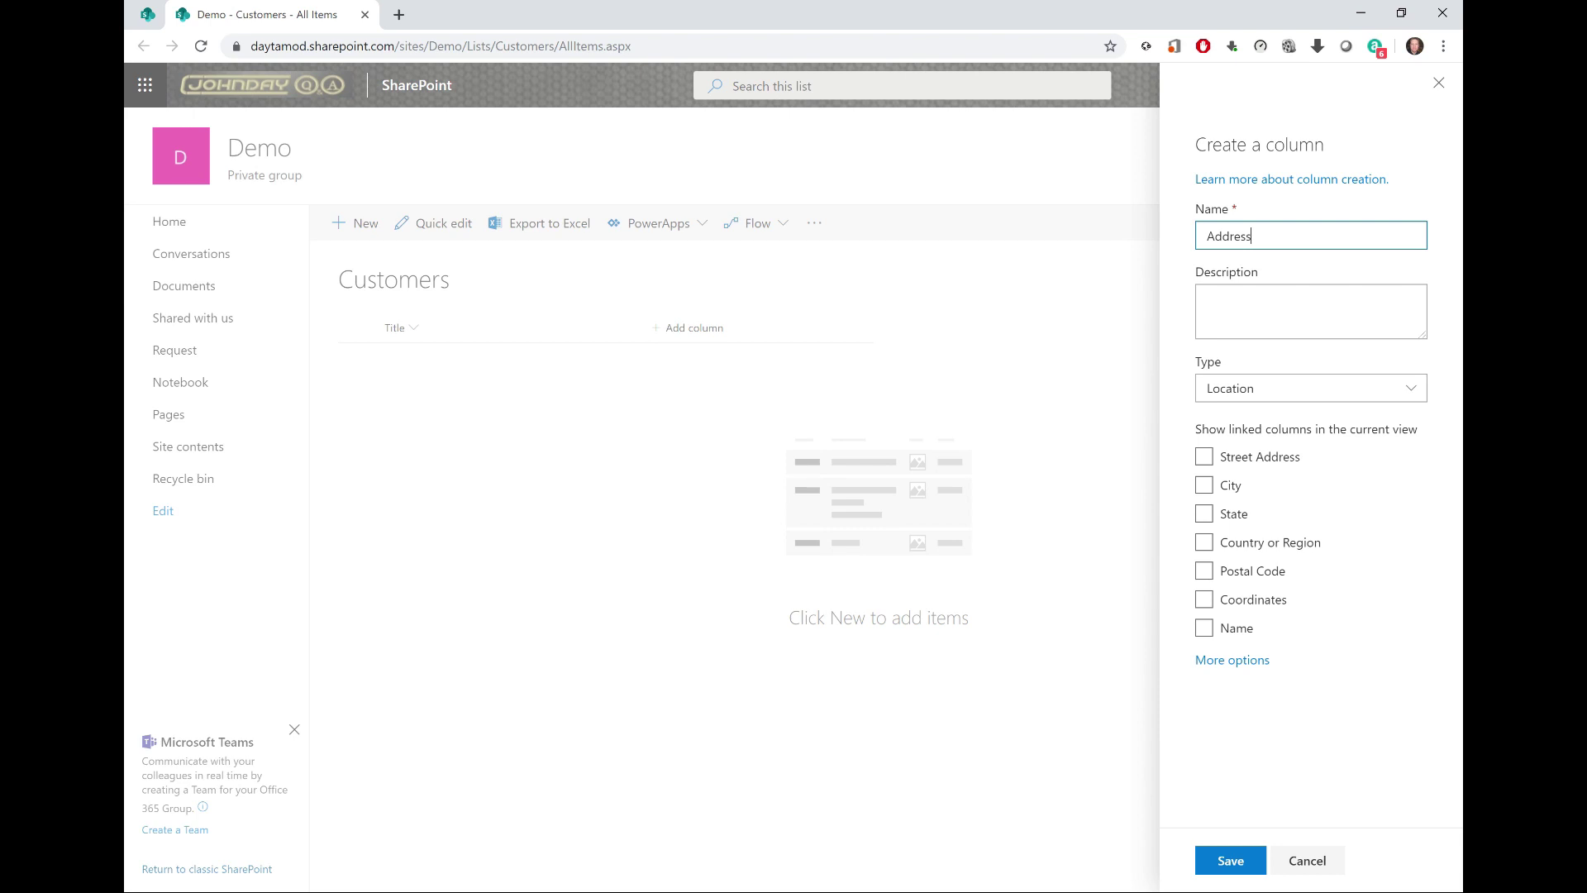
{"action": "left_click", "coordinate": [1206, 460]}
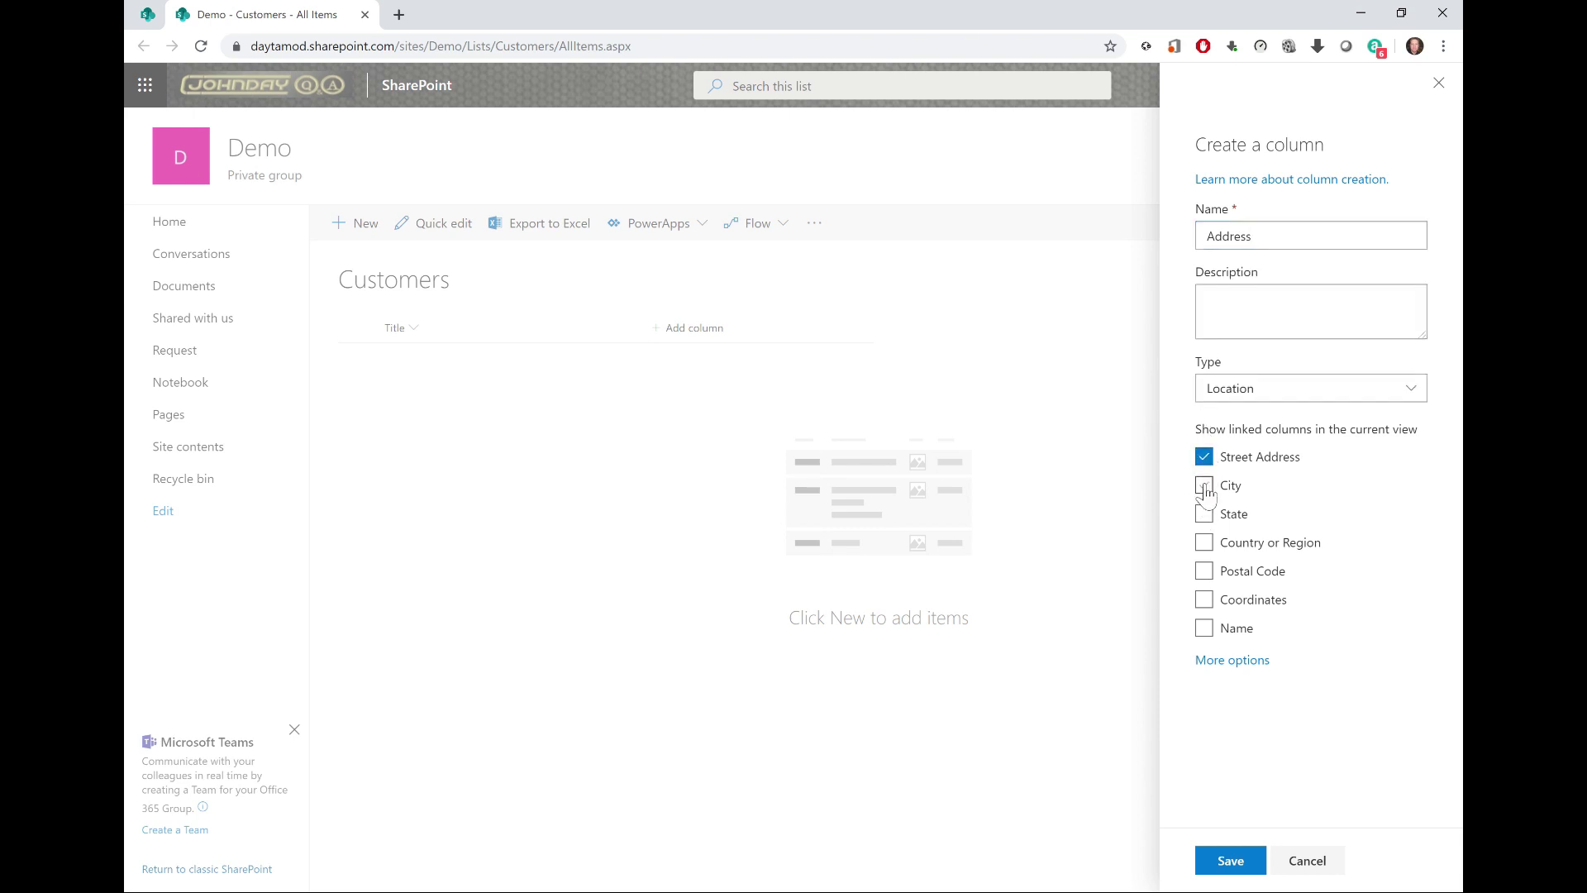
{"action": "left_click", "coordinate": [1205, 487]}
{"action": "left_click", "coordinate": [1204, 577]}
{"action": "left_click", "coordinate": [1231, 863]}
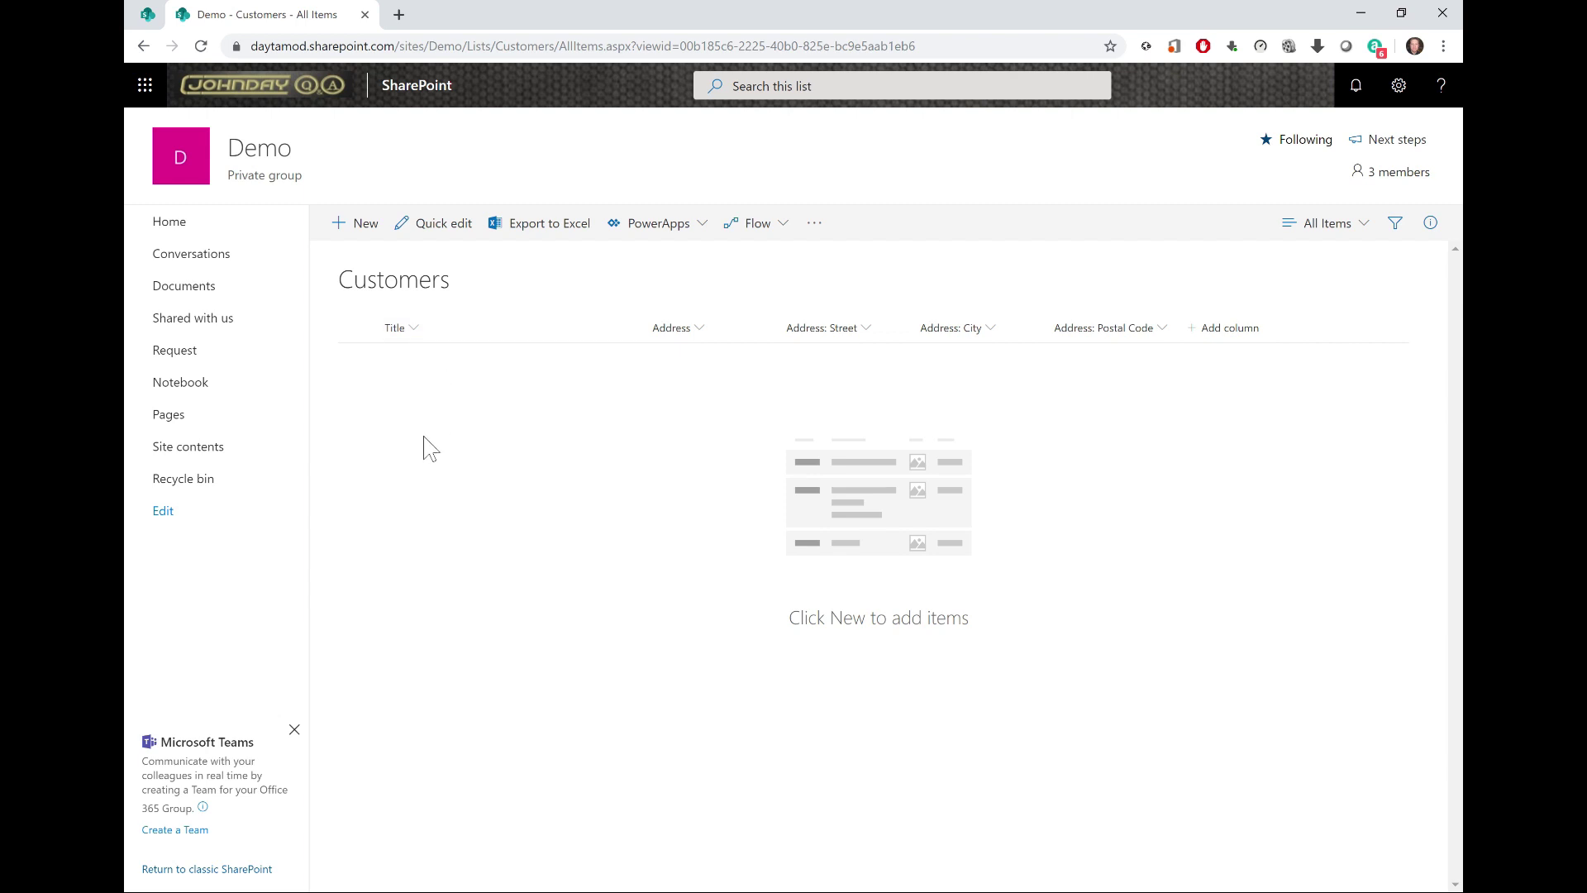
Step: Add and save a customer titled QA (Birmingham) with the QA Birmingham Centre address
{"action": "left_click", "coordinate": [358, 227]}
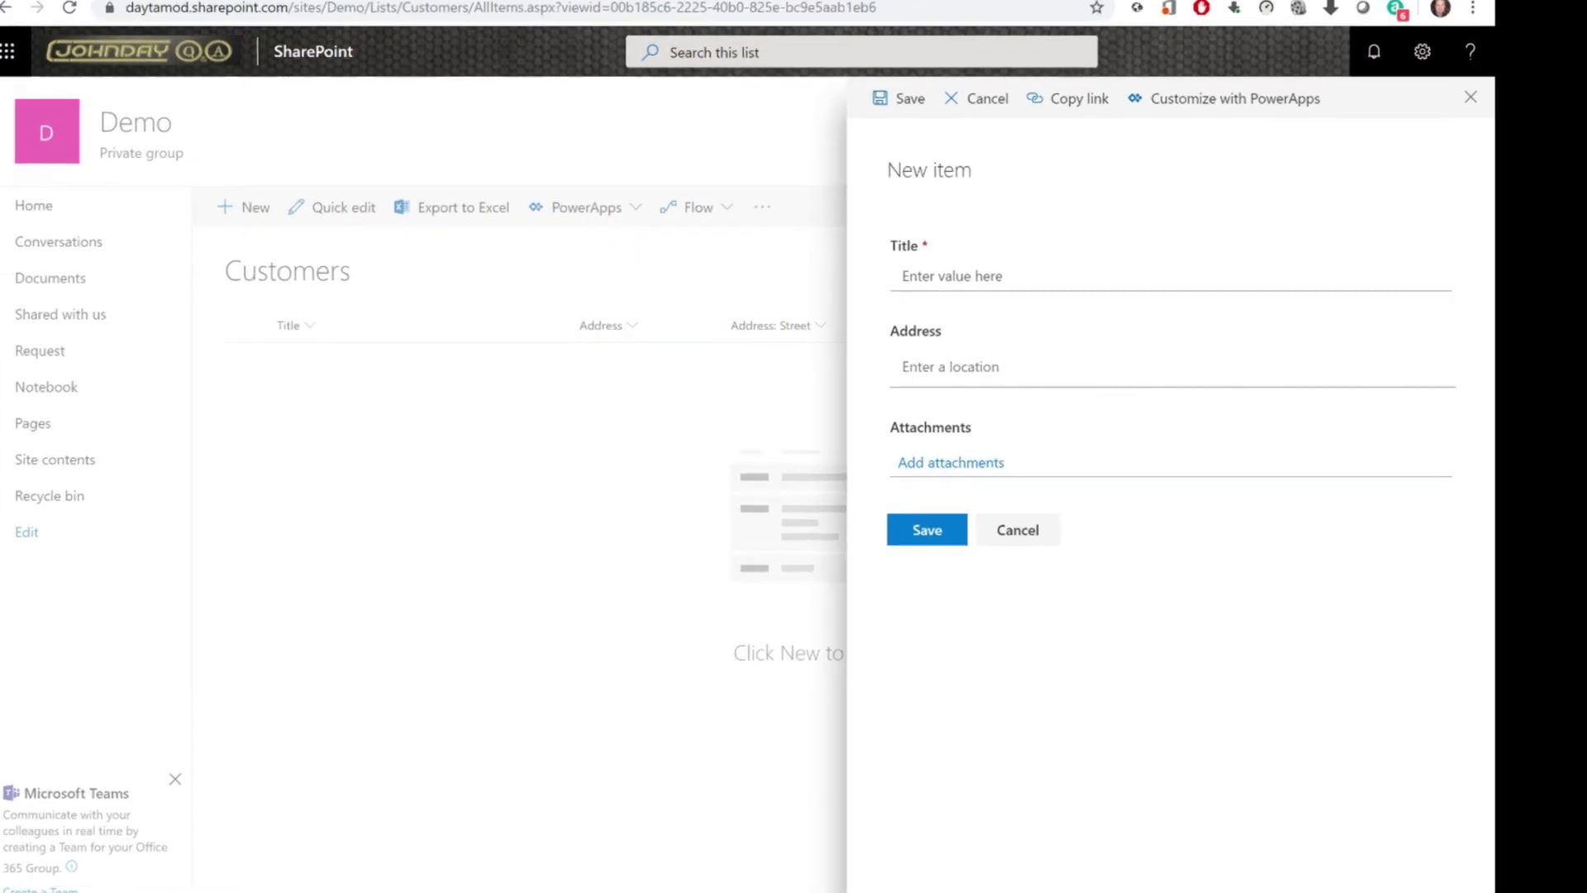
{"action": "type", "text": "QA"}
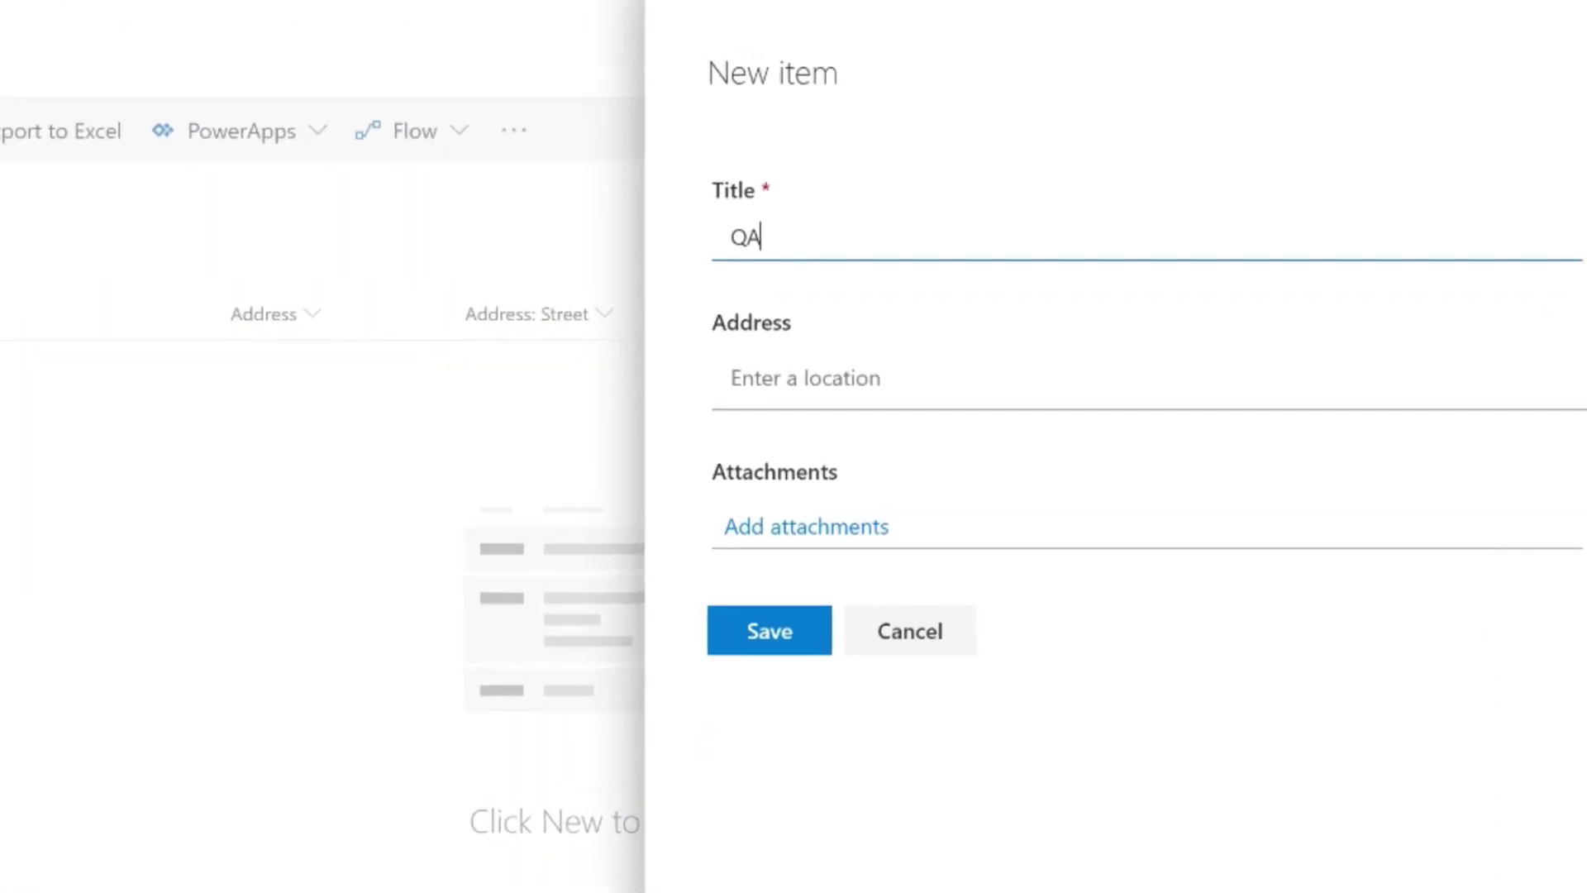
{"action": "type", "text": " (Birmingham)"}
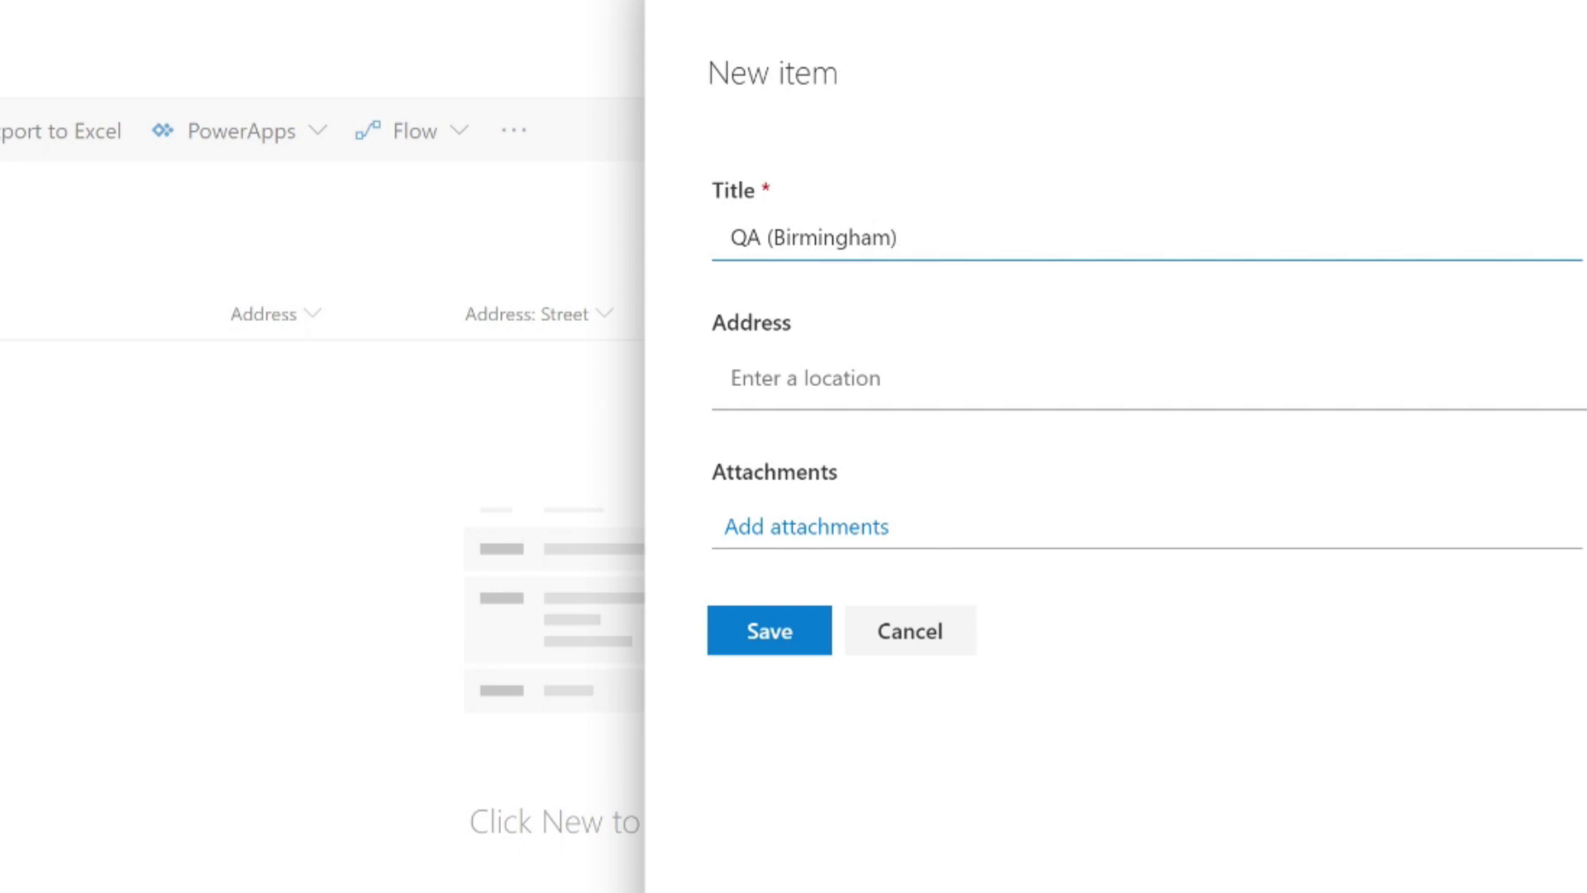
{"action": "left_click", "coordinate": [731, 377]}
{"action": "type", "text": "QA"}
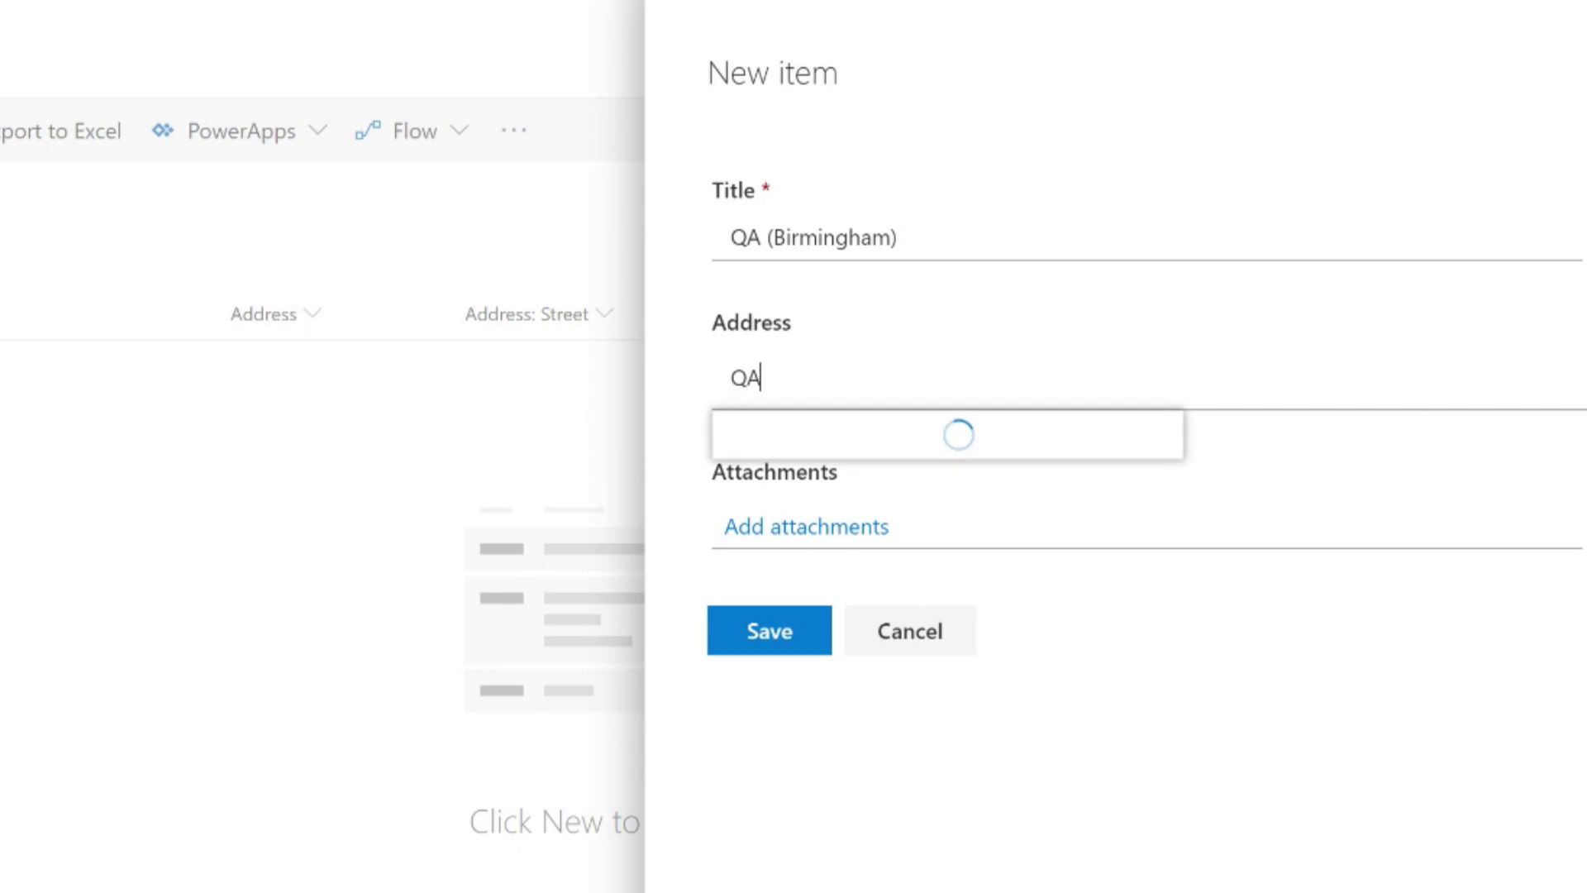
{"action": "type", "text": " Birm"}
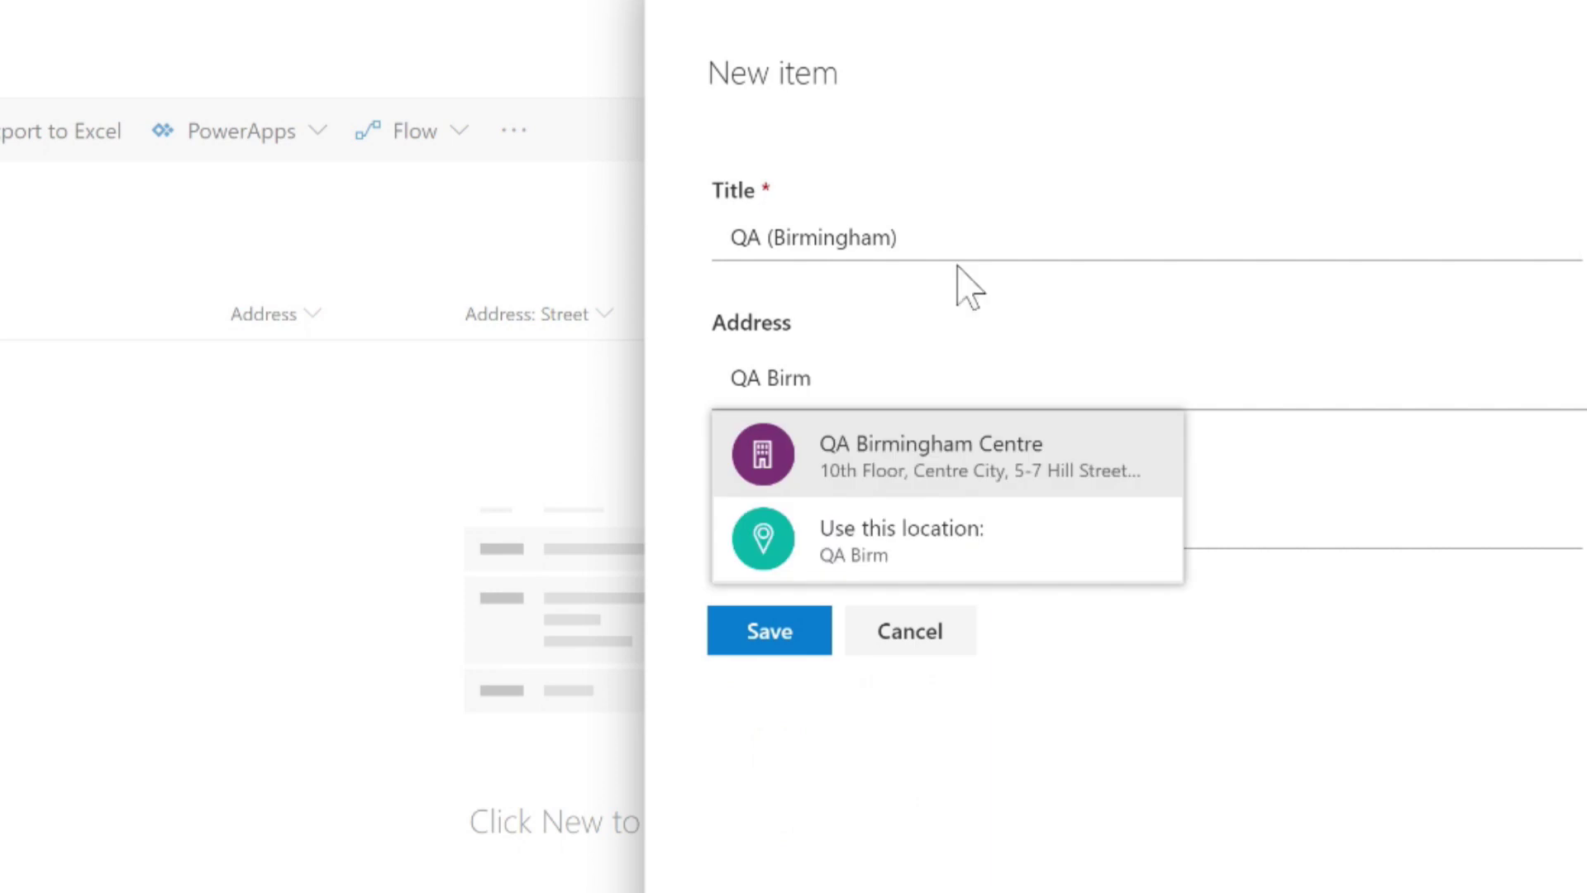
{"action": "left_click", "coordinate": [943, 471]}
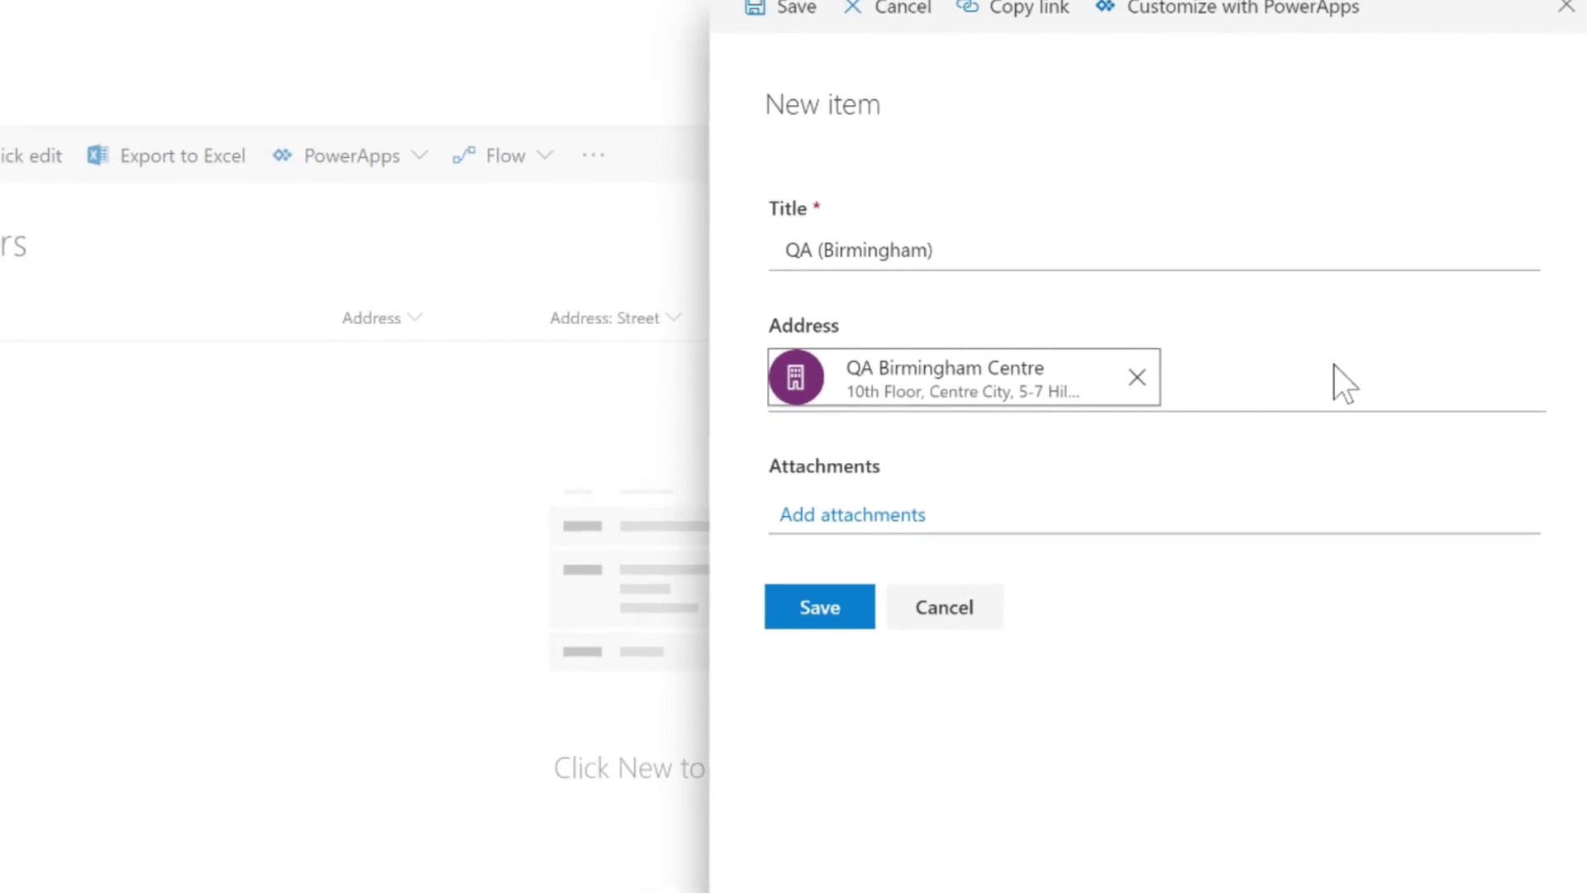
{"action": "left_click", "coordinate": [870, 573]}
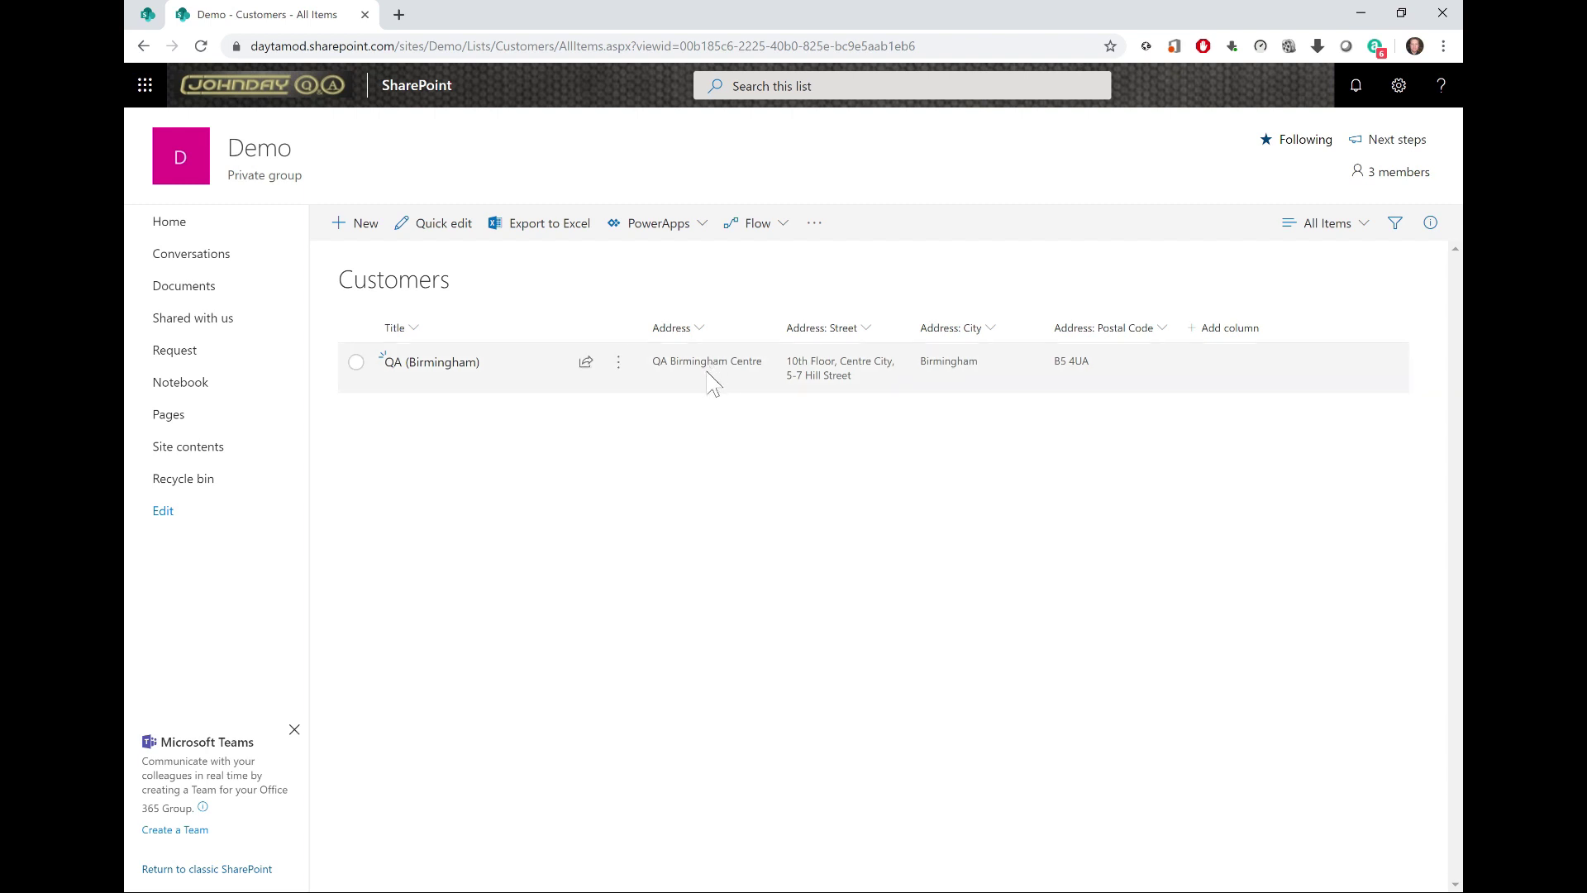
{"action": "left_click", "coordinate": [425, 369]}
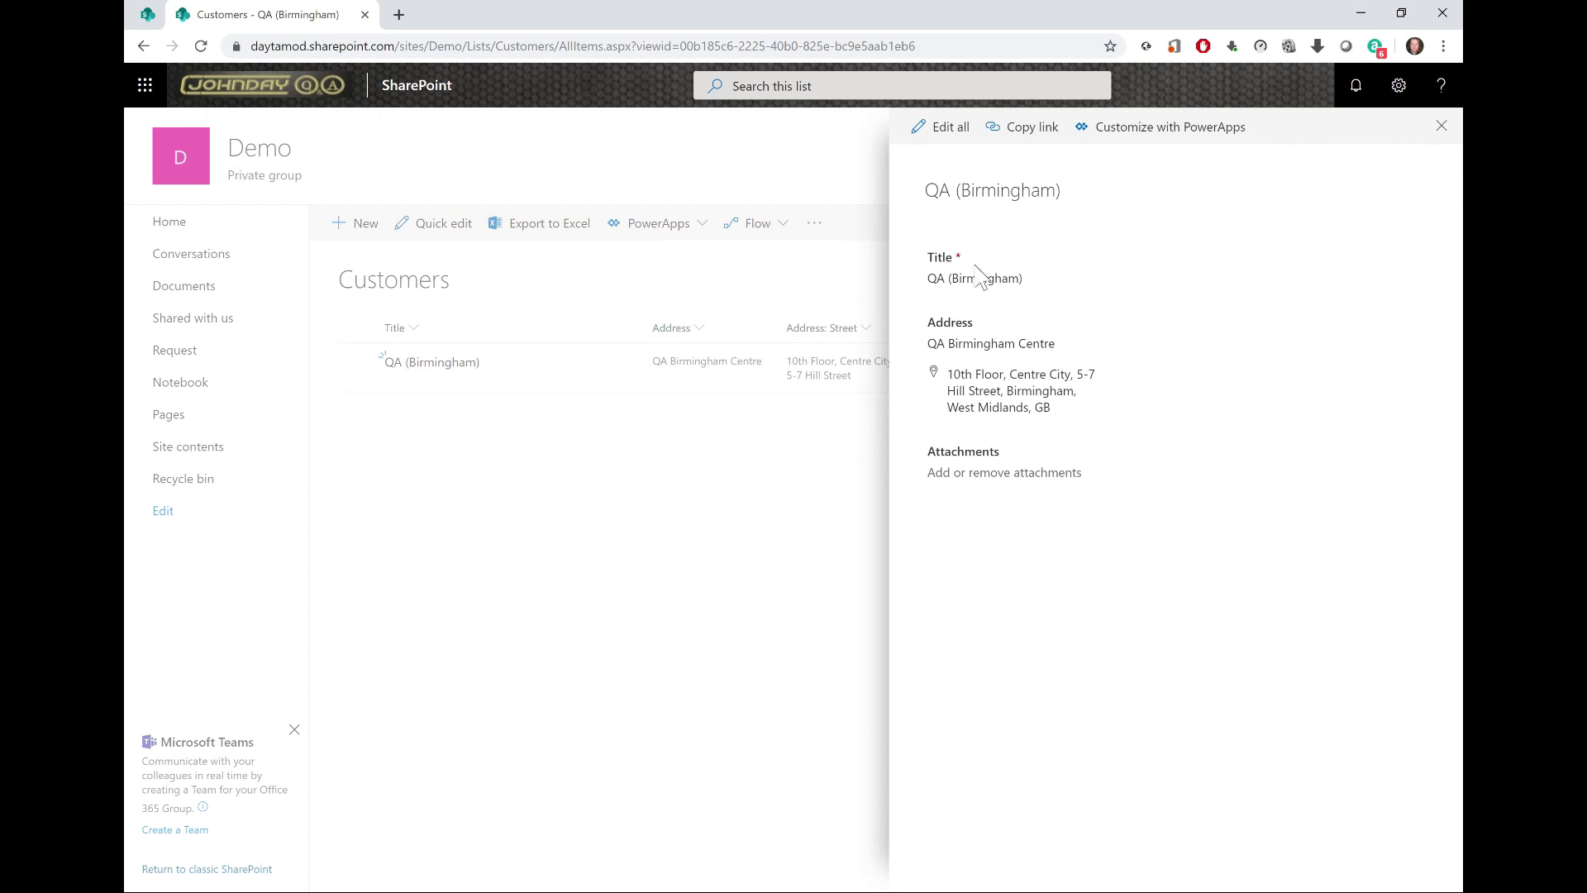
{"action": "left_click", "coordinate": [1000, 406]}
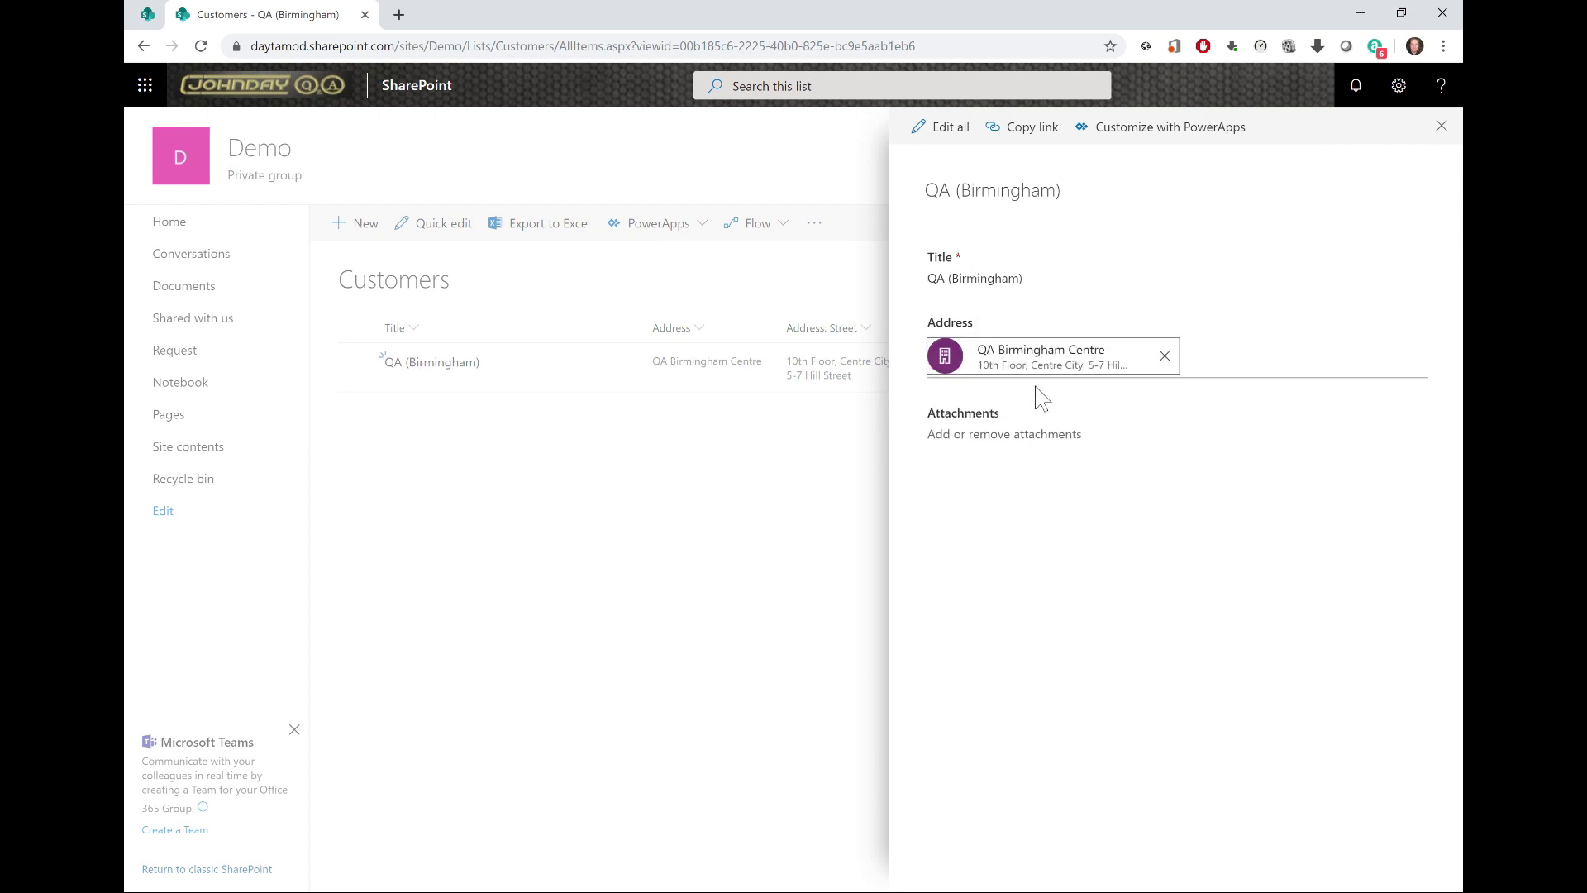
{"action": "right_click", "coordinate": [1022, 355]}
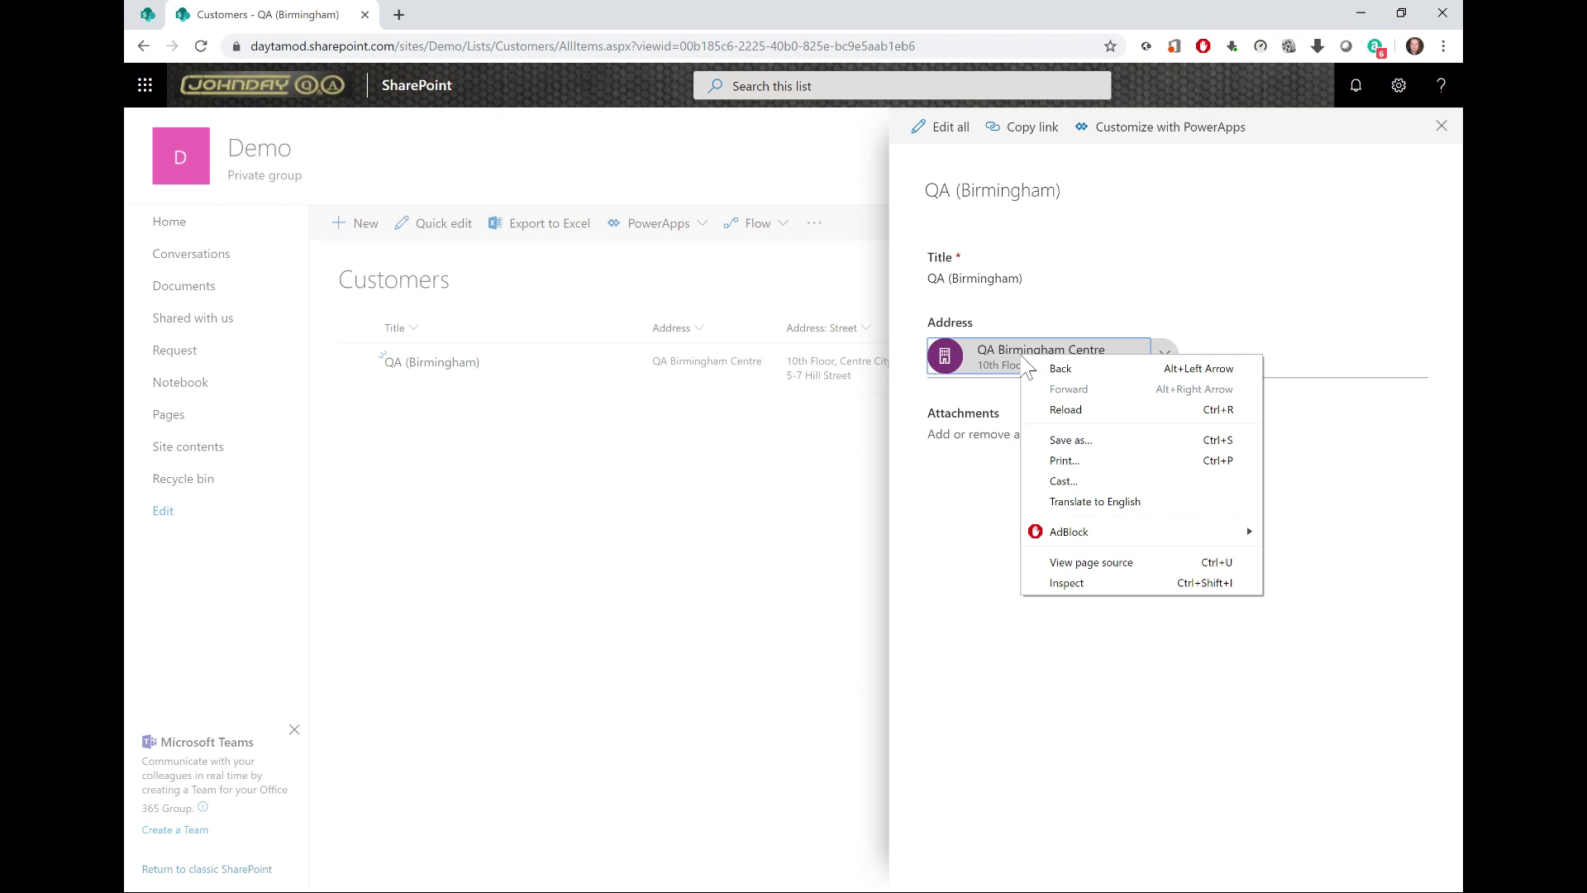
{"action": "left_click", "coordinate": [968, 473]}
{"action": "left_click", "coordinate": [951, 365]}
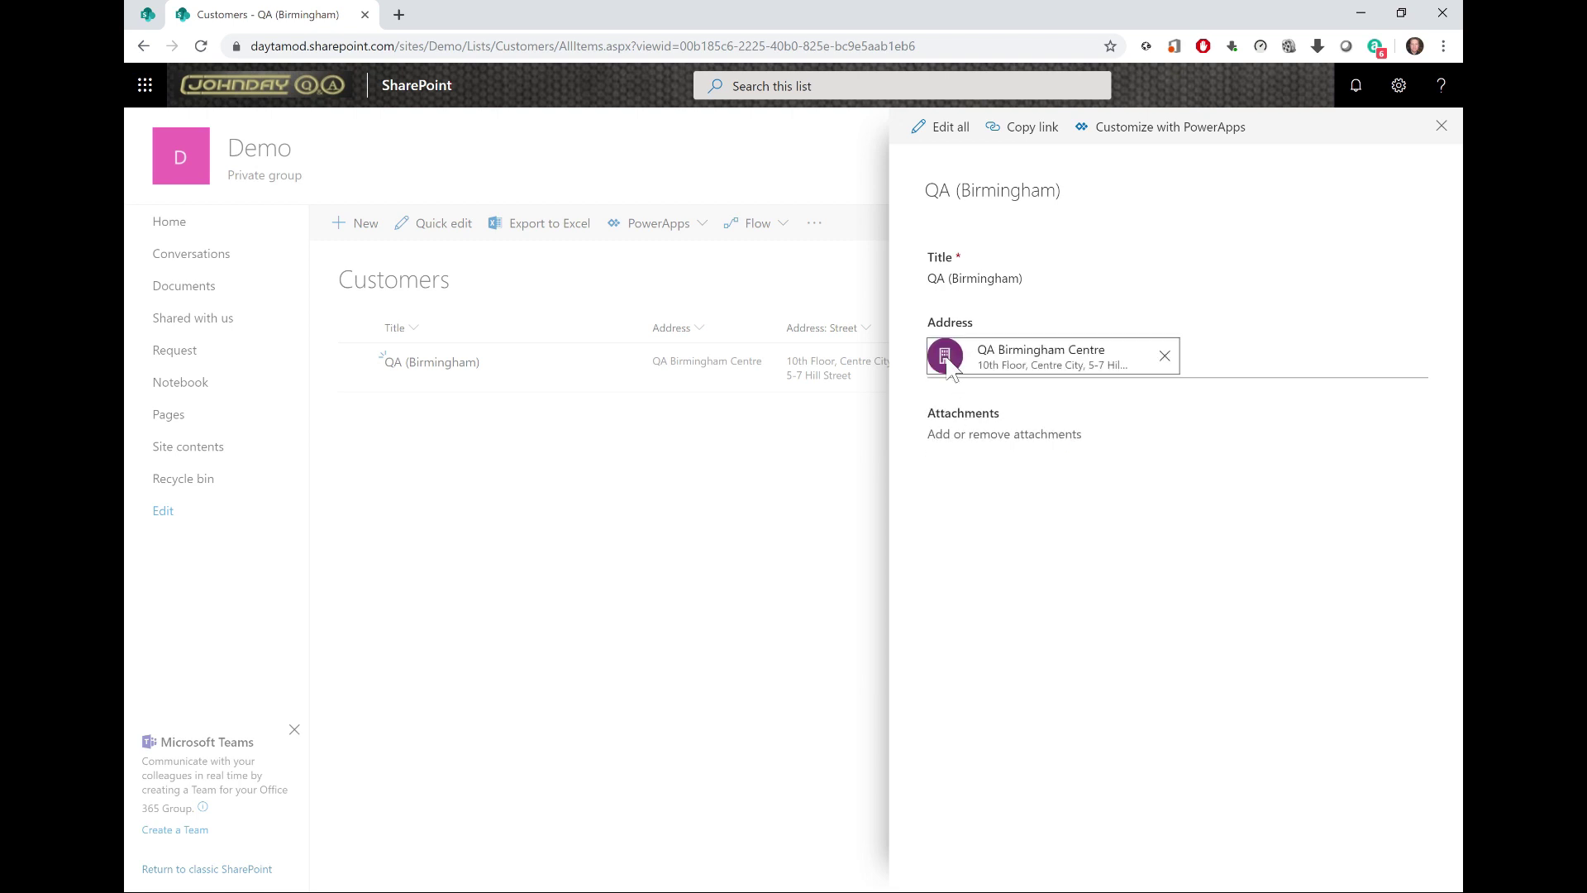
{"action": "left_click", "coordinate": [949, 365]}
{"action": "left_click", "coordinate": [1004, 511]}
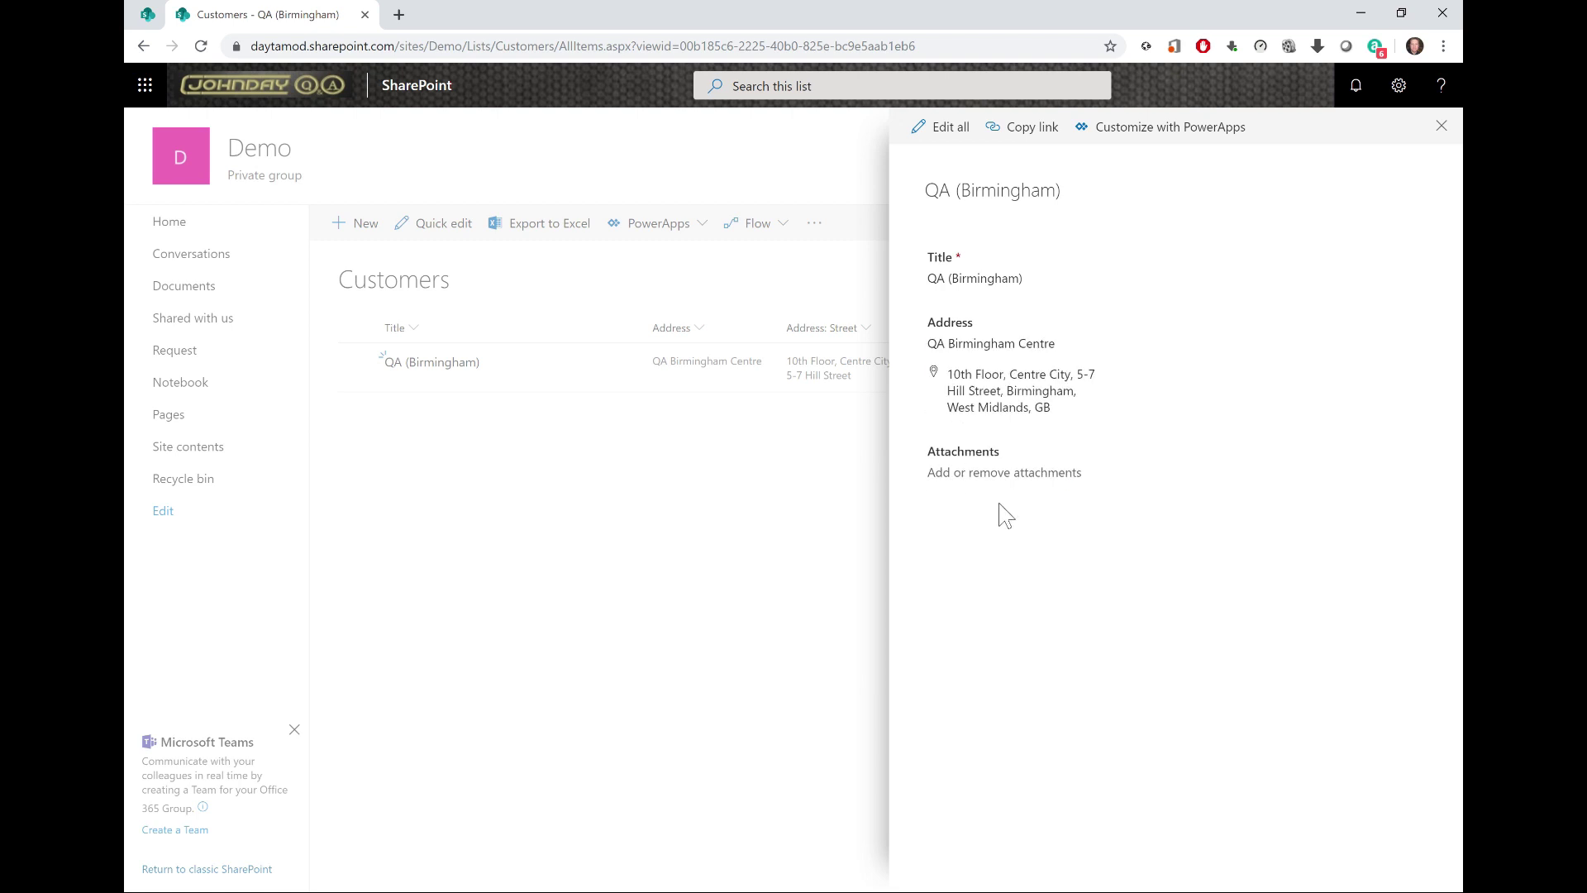
{"action": "left_click", "coordinate": [1026, 395]}
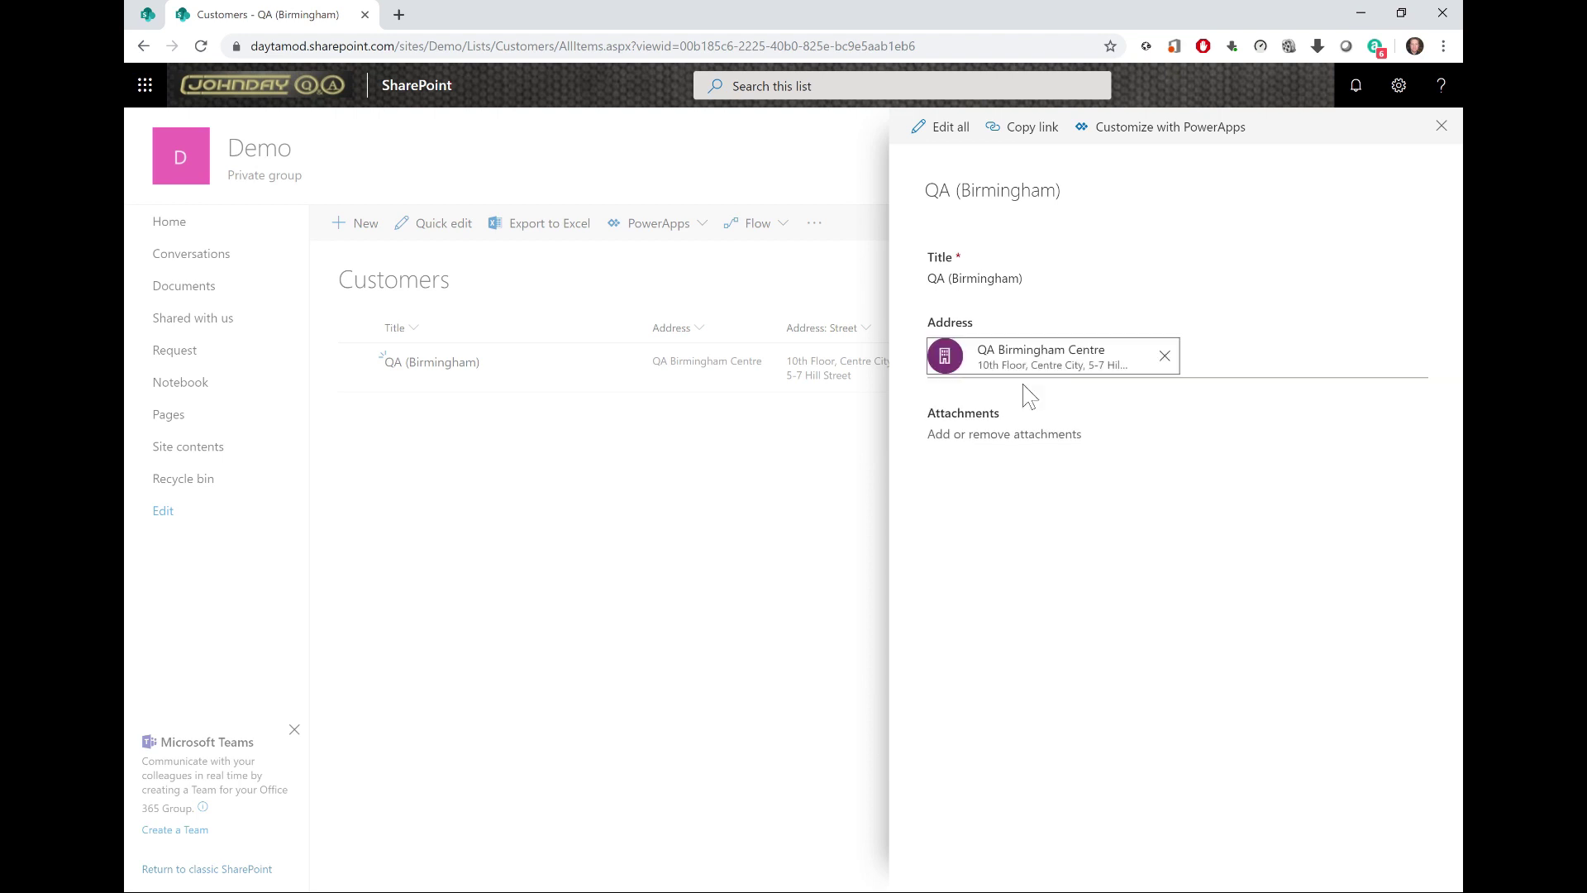
{"action": "left_click", "coordinate": [1081, 521]}
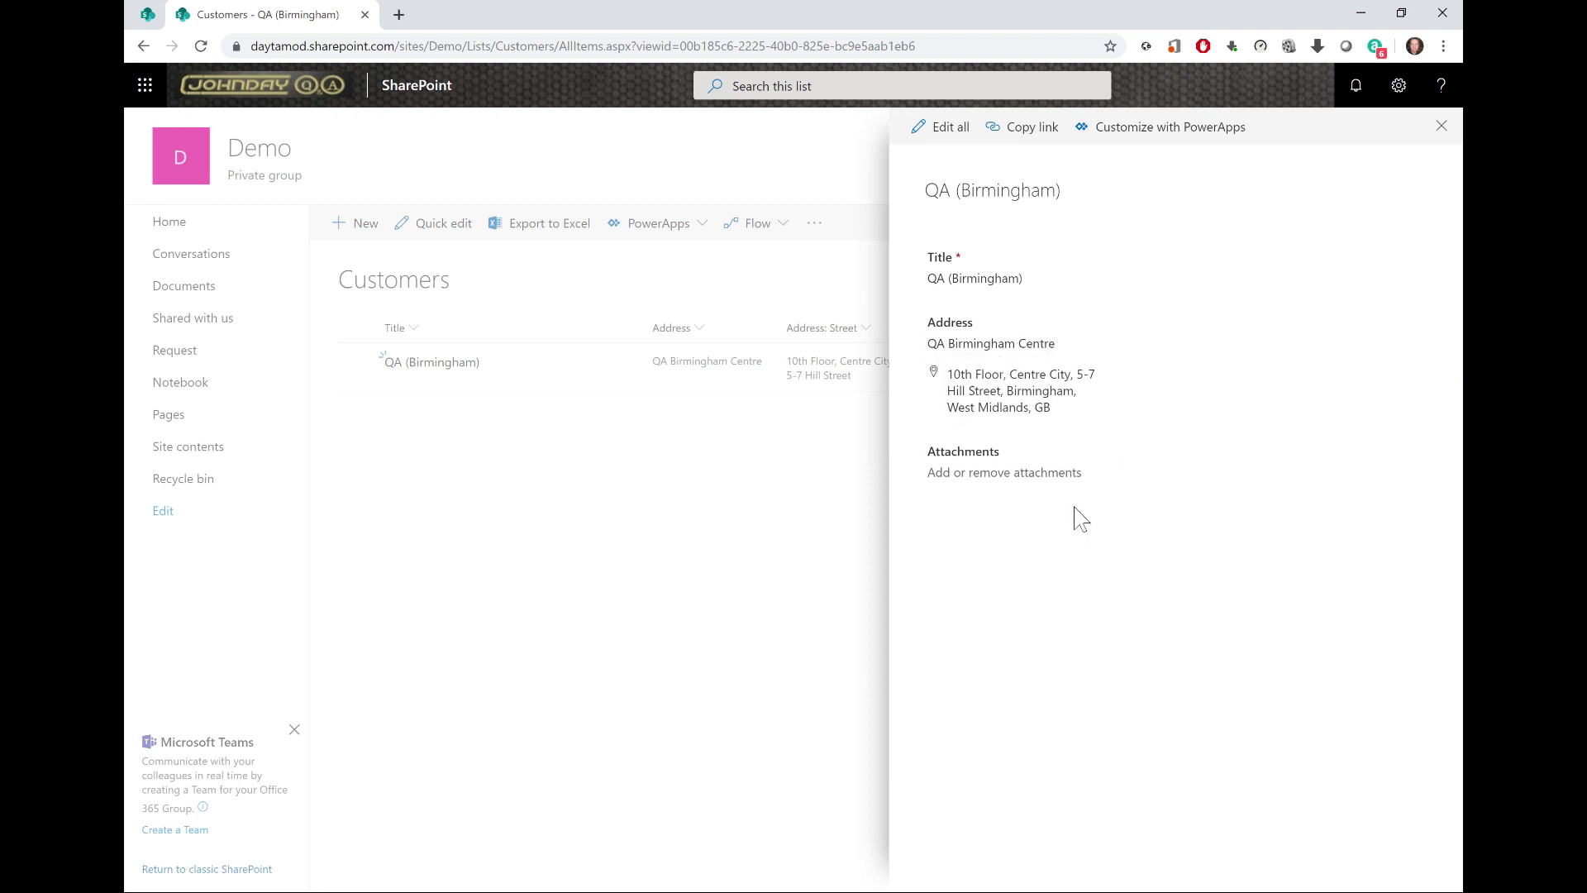
{"action": "left_click", "coordinate": [1443, 130]}
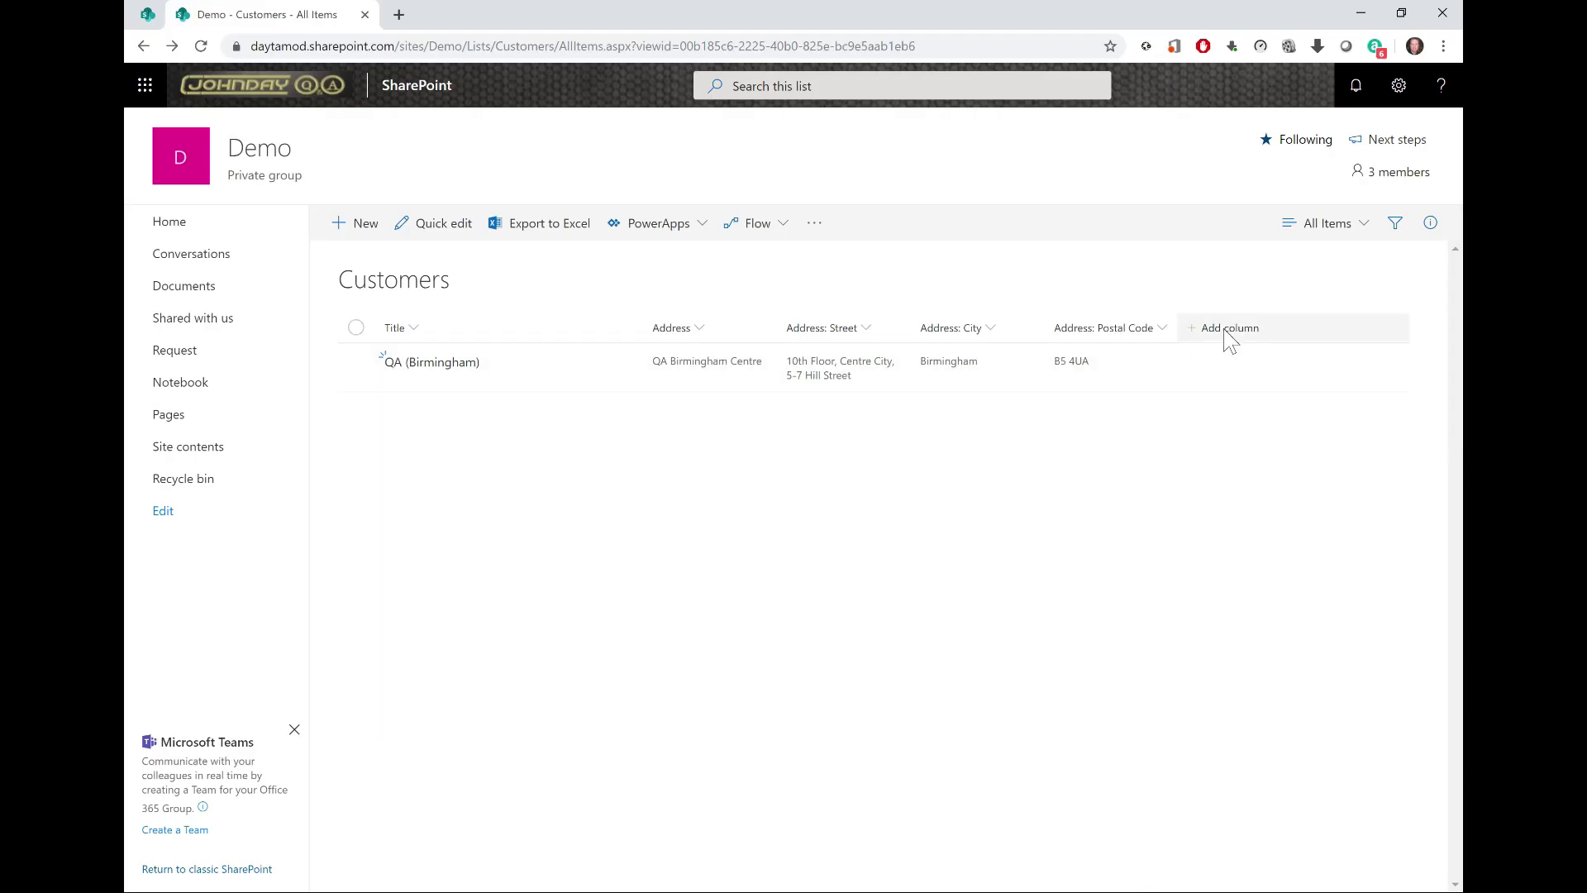
Step: On the full Create Column page, define a Calculated column named BingURL and enlarge its formula box
{"action": "left_click", "coordinate": [1230, 330]}
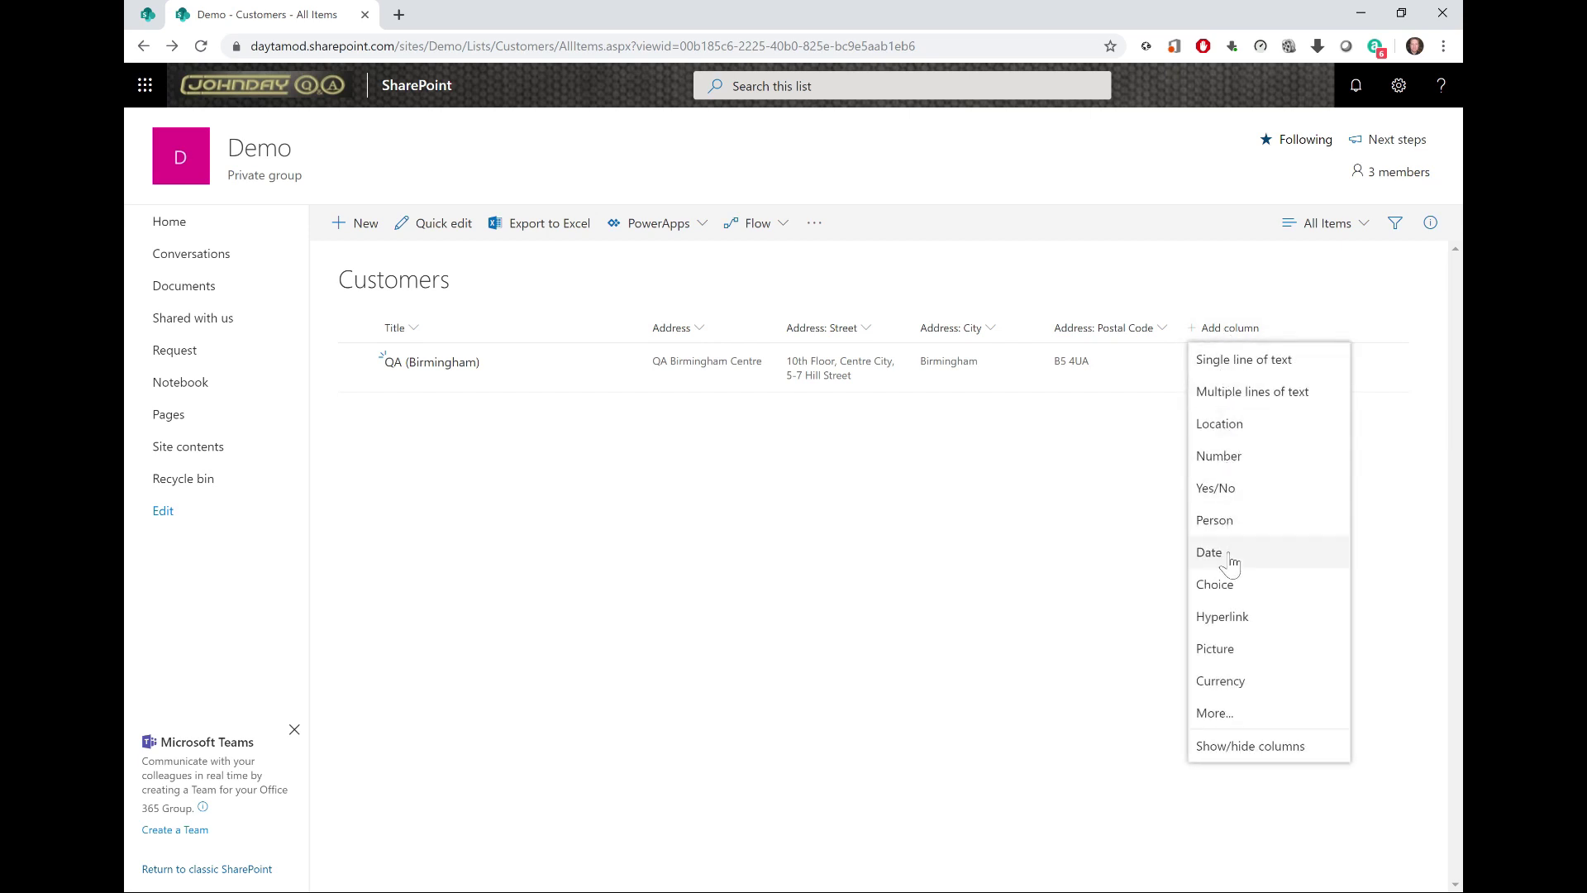
{"action": "left_click", "coordinate": [1225, 722]}
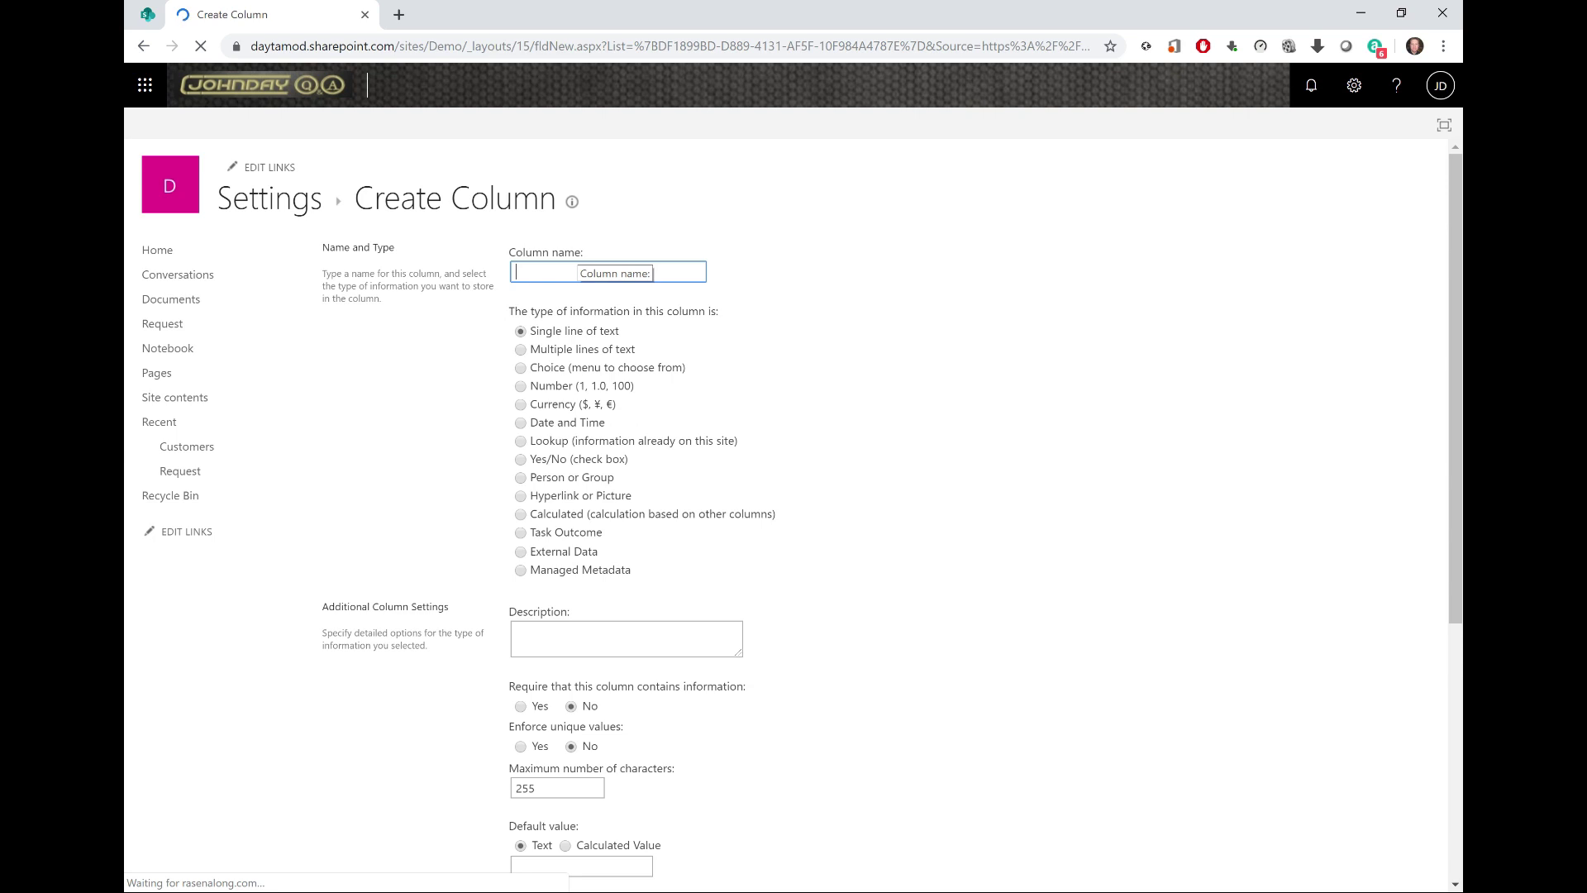
{"action": "type", "text": "BingURL"}
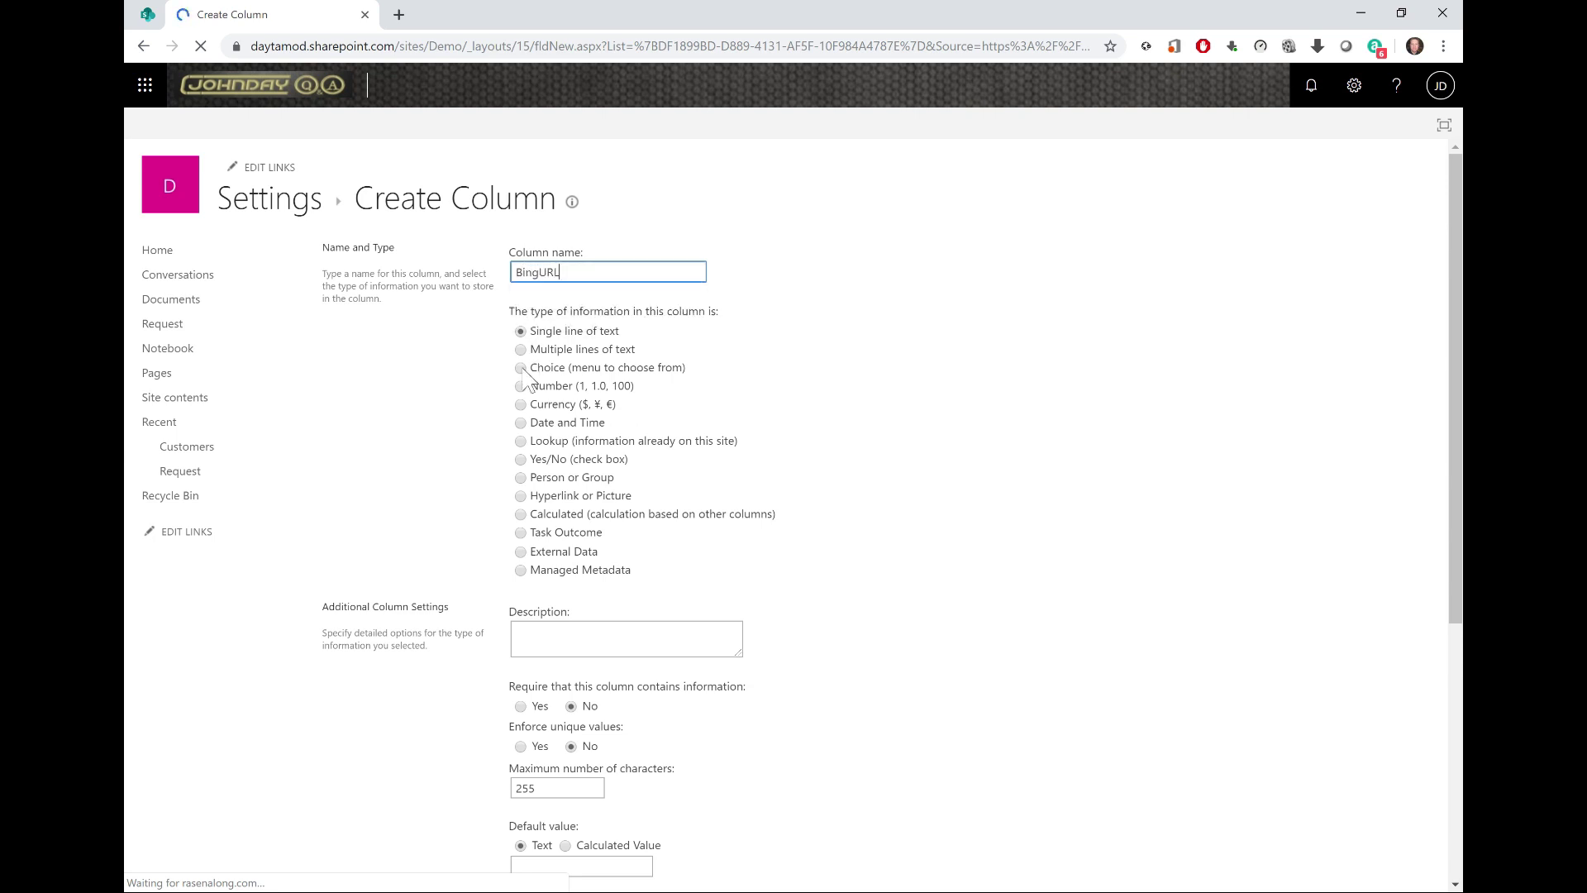
{"action": "left_click", "coordinate": [521, 514]}
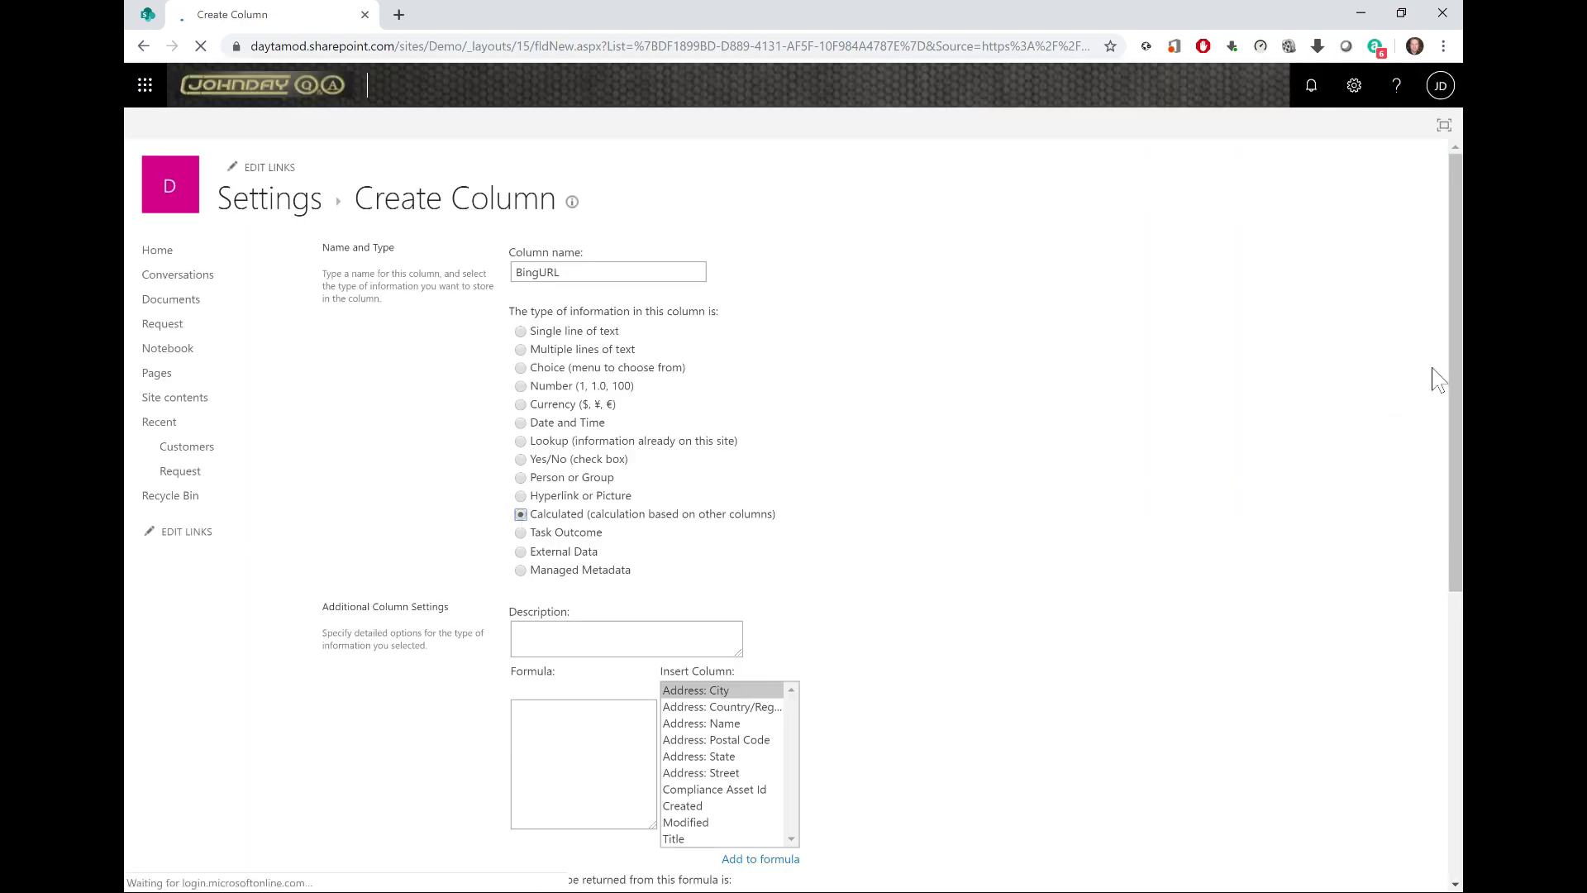
{"action": "left_click_drag", "start_coordinate": [1456, 413], "coordinate": [1457, 674]}
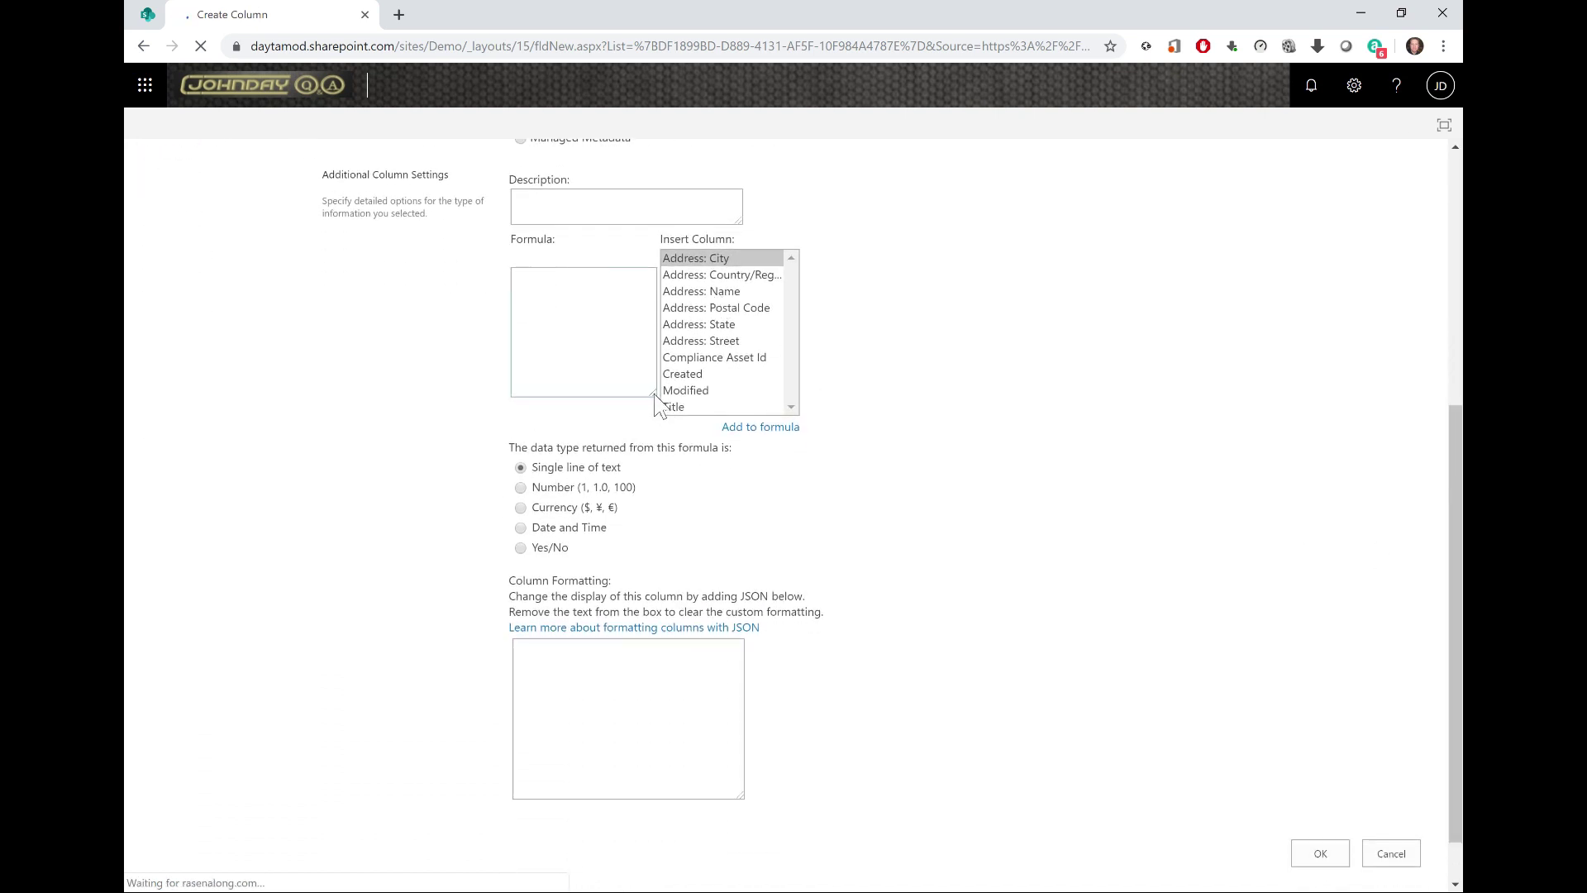
{"action": "left_click_drag", "start_coordinate": [655, 396], "coordinate": [952, 442]}
Step: Start the formula with the pasted Bing Maps base URL in quotes, followed by &
{"action": "left_click", "coordinate": [516, 260]}
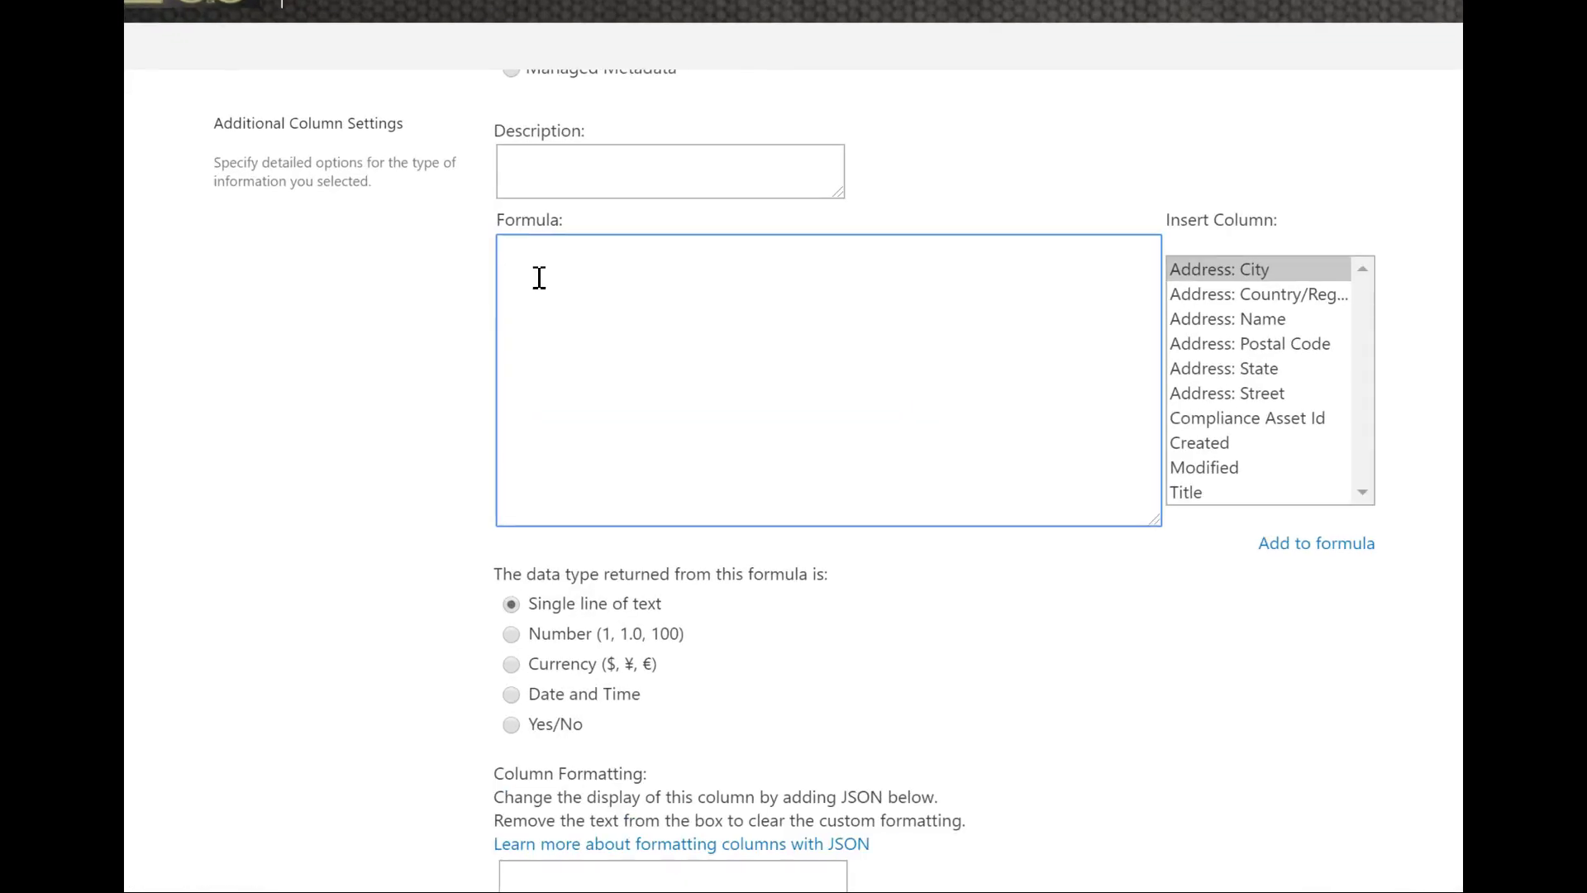
{"action": "type", "text": "=\""}
{"action": "type", "text": "https://www.bing.com/maps/default.aspx?where1="}
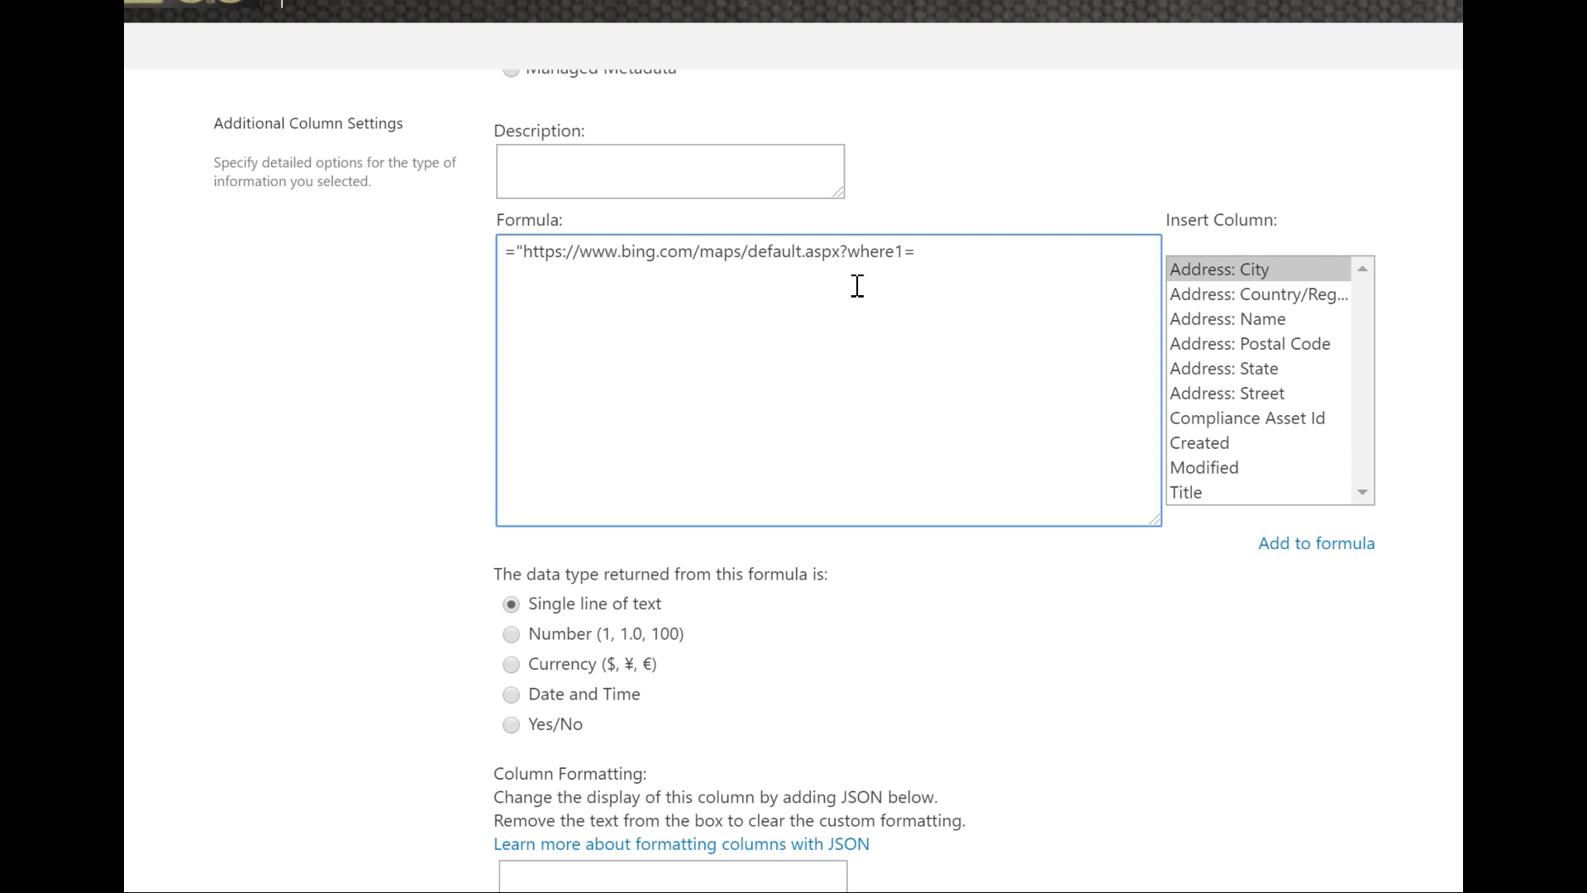
{"action": "type", "text": "\""}
{"action": "type", "text": "&"}
{"action": "key", "text": "BackSpace"}
{"action": "type", "text": "&"}
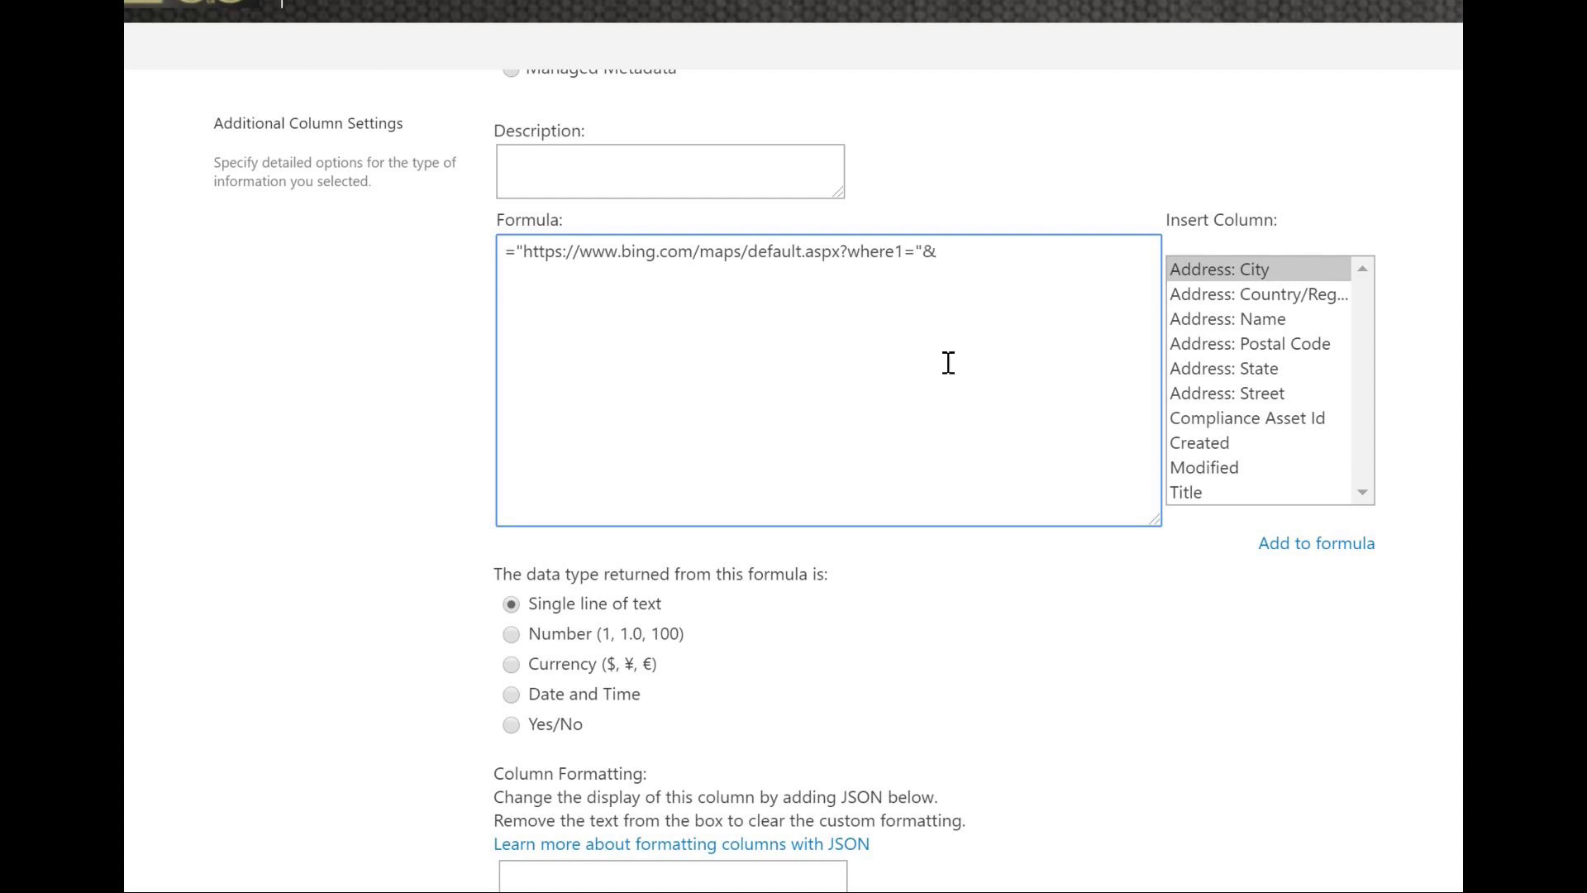
Step: Append the [Address: Street] and [Address: Postal Code] columns to the formula
{"action": "double_click", "coordinate": [1243, 394]}
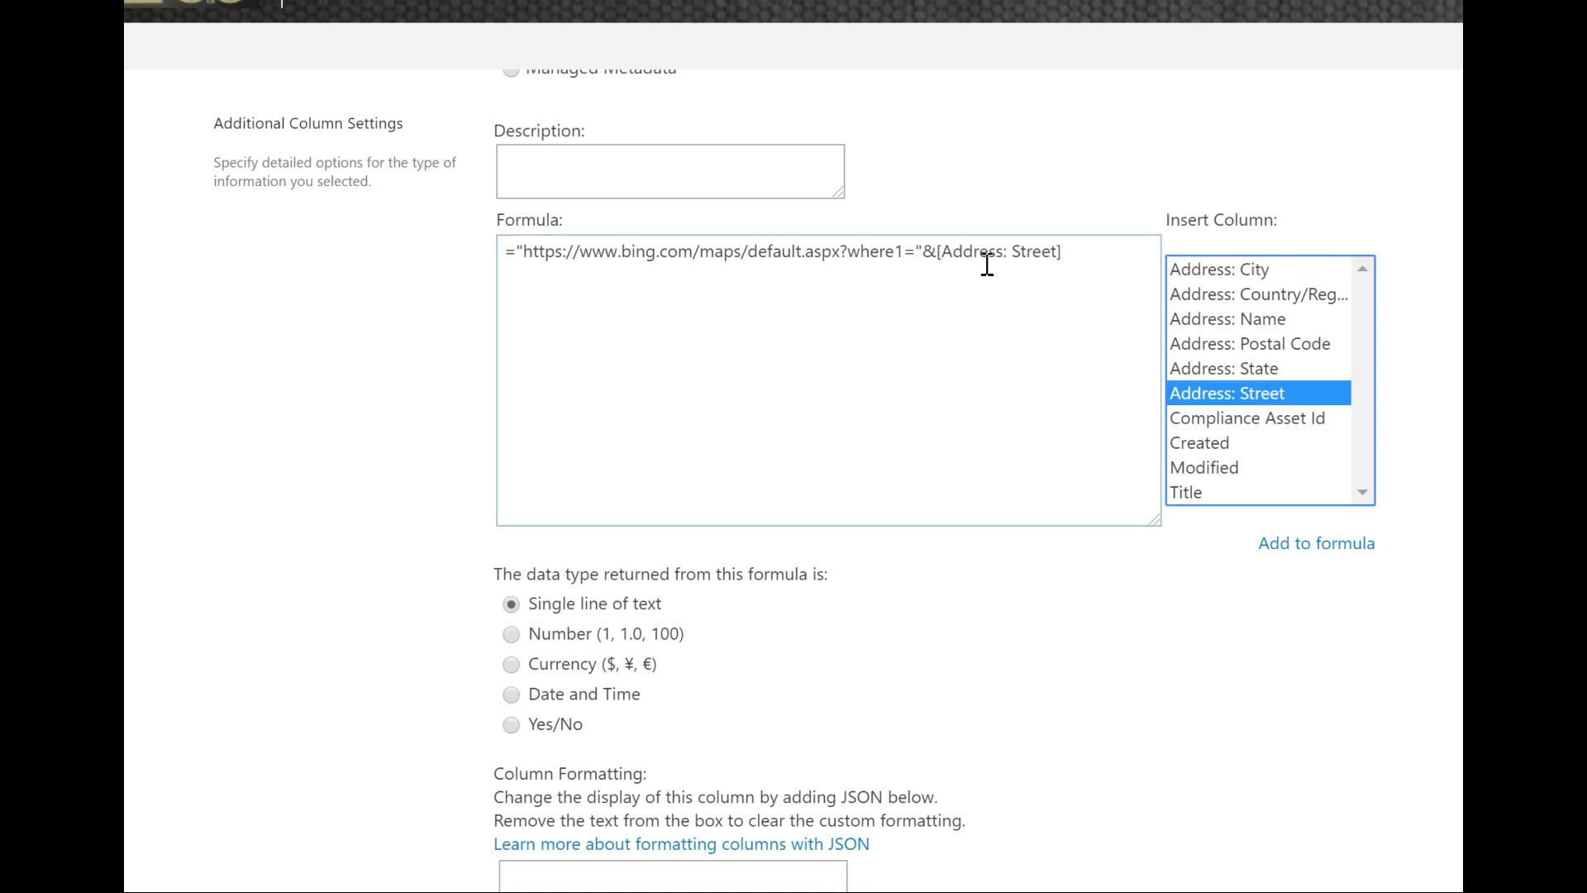
{"action": "left_click", "coordinate": [1095, 253]}
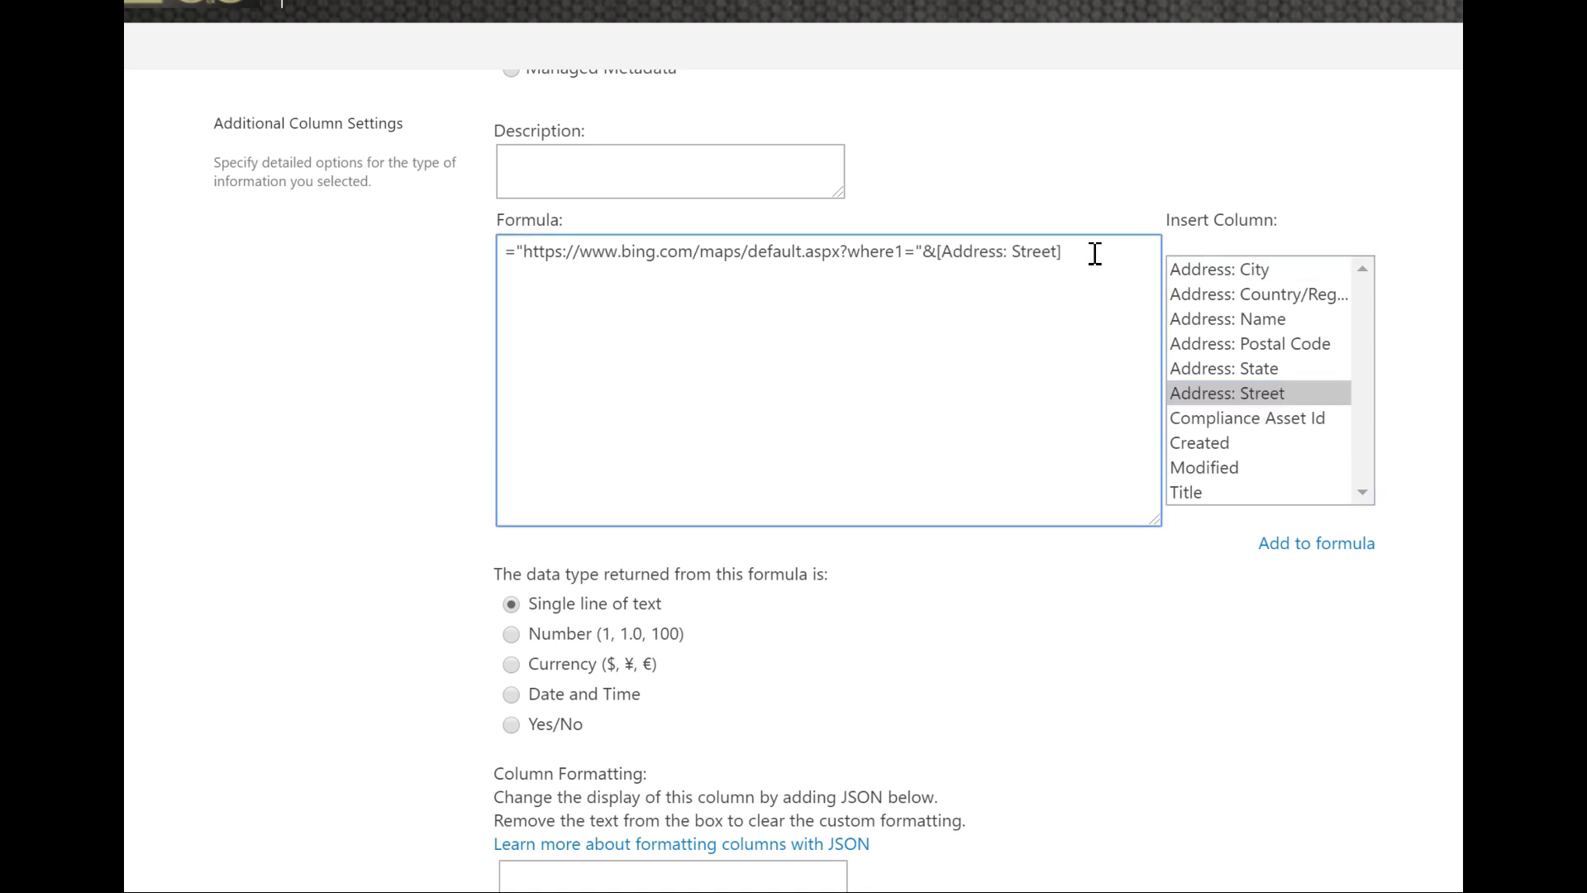
{"action": "type", "text": "&"}
{"action": "type", "text": "\","}
{"action": "type", "text": " \""}
{"action": "type", "text": "%20"}
{"action": "key", "text": "BackSpace"}
{"action": "key", "text": "BackSpace"}
{"action": "key", "text": "BackSpace"}
{"action": "type", "text": "\""}
{"action": "type", "text": "&"}
{"action": "left_click", "coordinate": [1246, 344]}
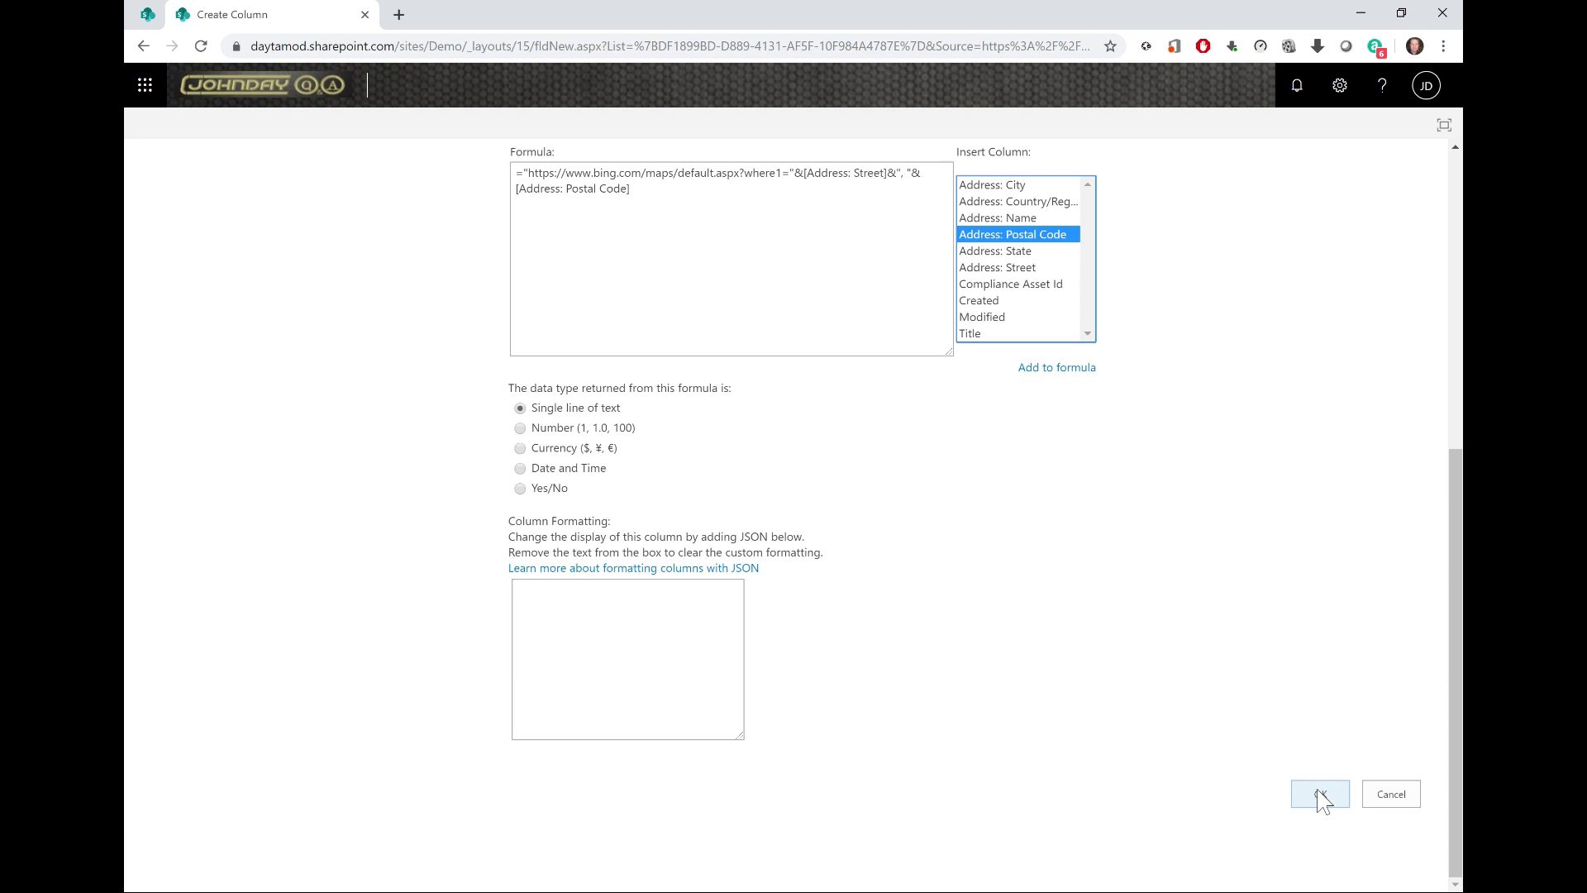
Step: Save the BingURL column, open QA (Birmingham)'s details, and customize the form in PowerApps
{"action": "left_click", "coordinate": [1321, 794]}
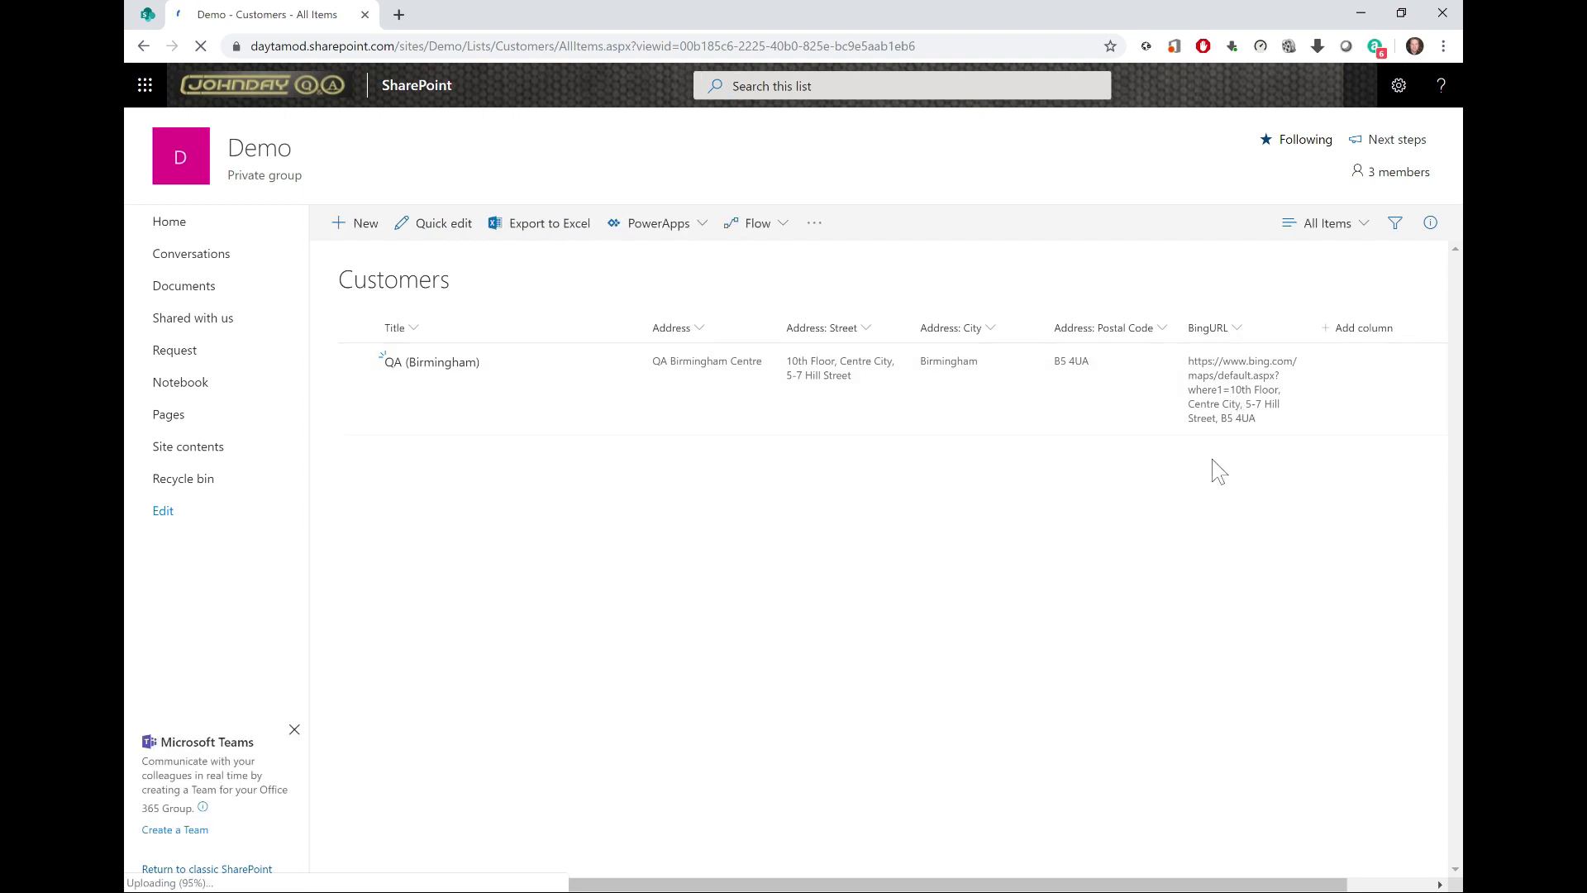
{"action": "left_click", "coordinate": [428, 366]}
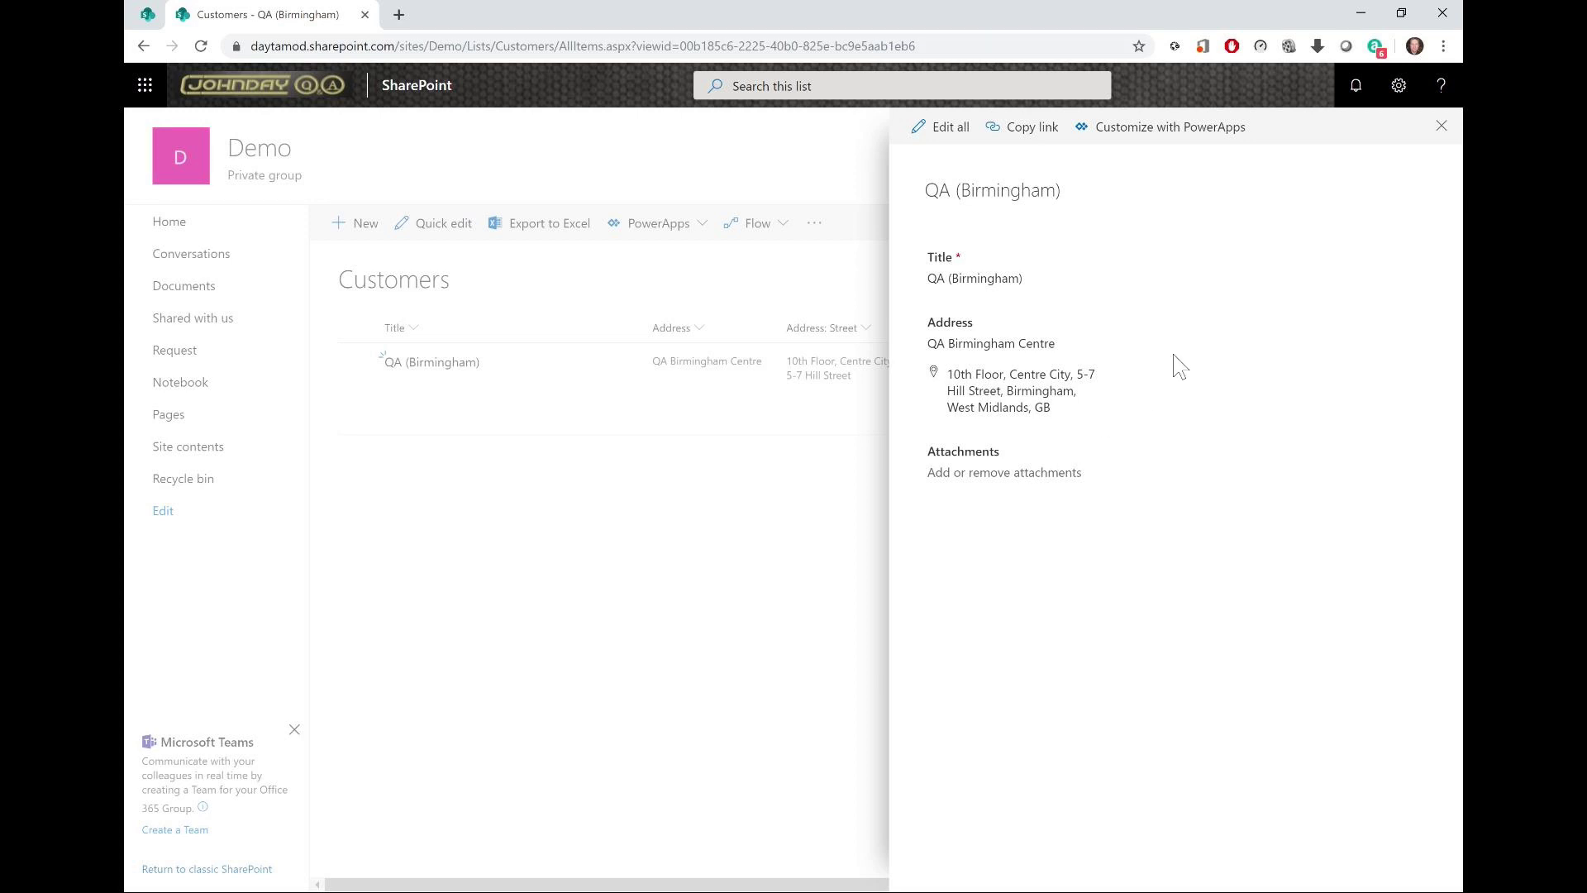
{"action": "left_click", "coordinate": [1191, 136]}
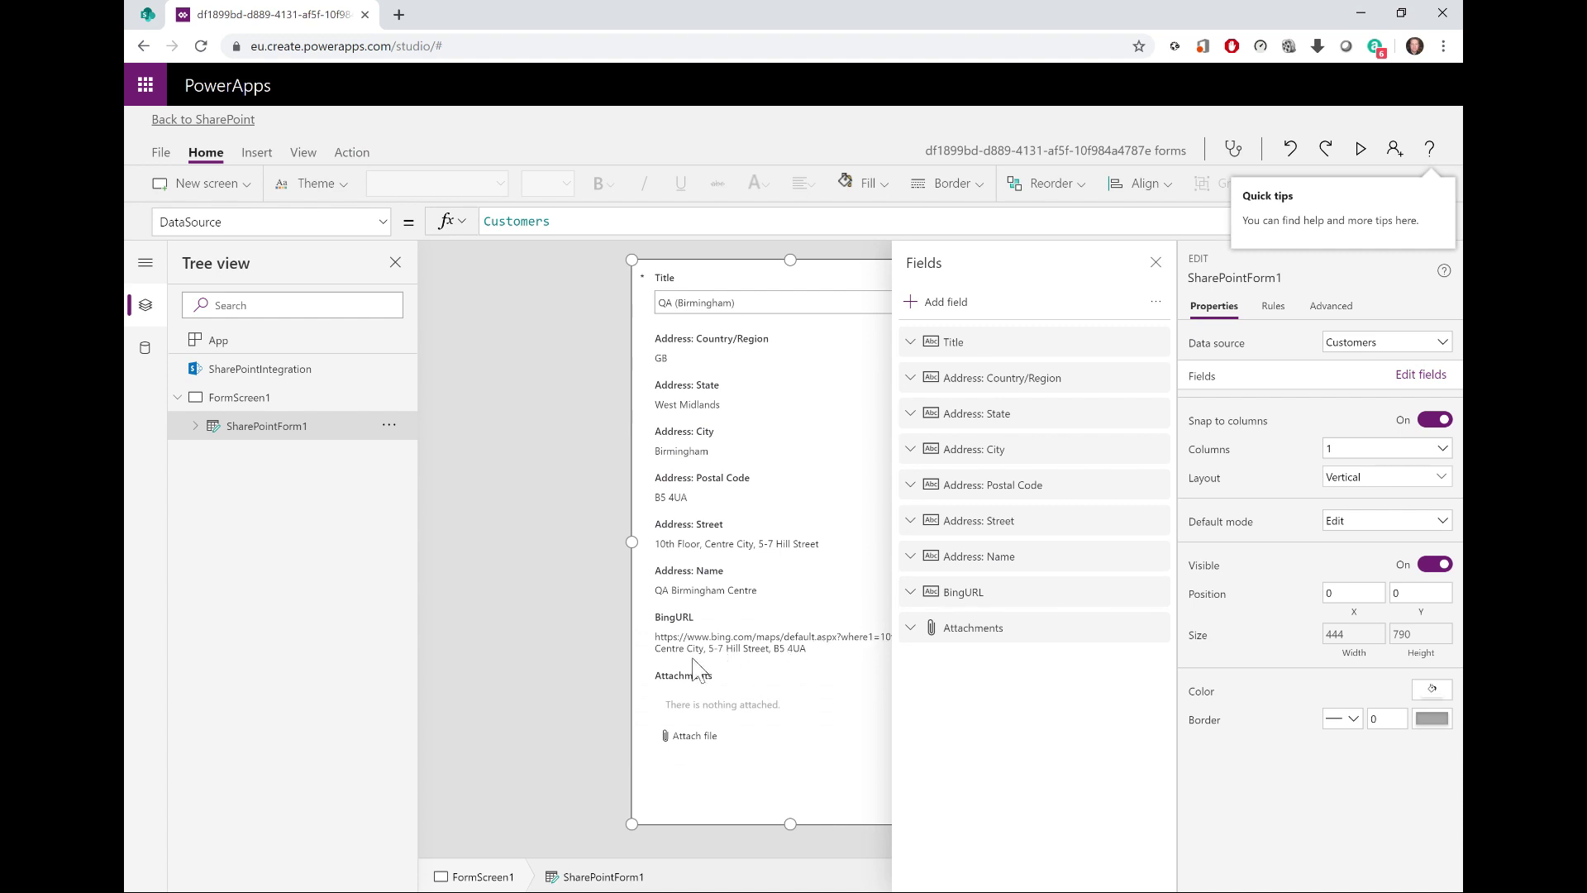
Step: Select the BingURL data card on the loaded PowerApps Customers form
{"action": "left_click", "coordinate": [700, 657]}
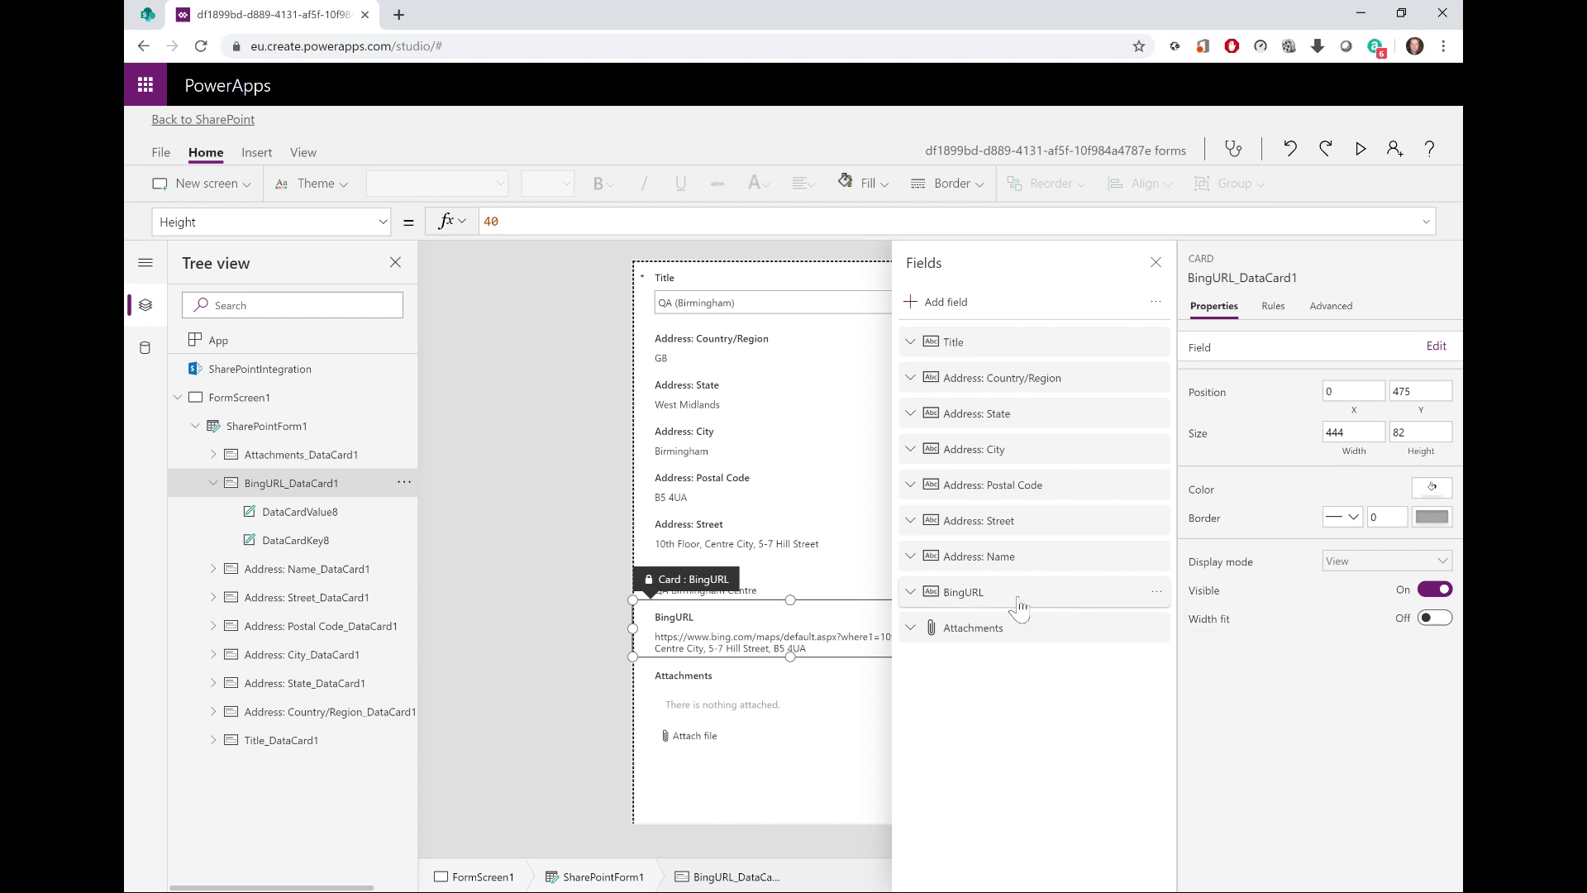
Step: Set the BingURL field's control type to View email and reselect its card
{"action": "left_click", "coordinate": [913, 595]}
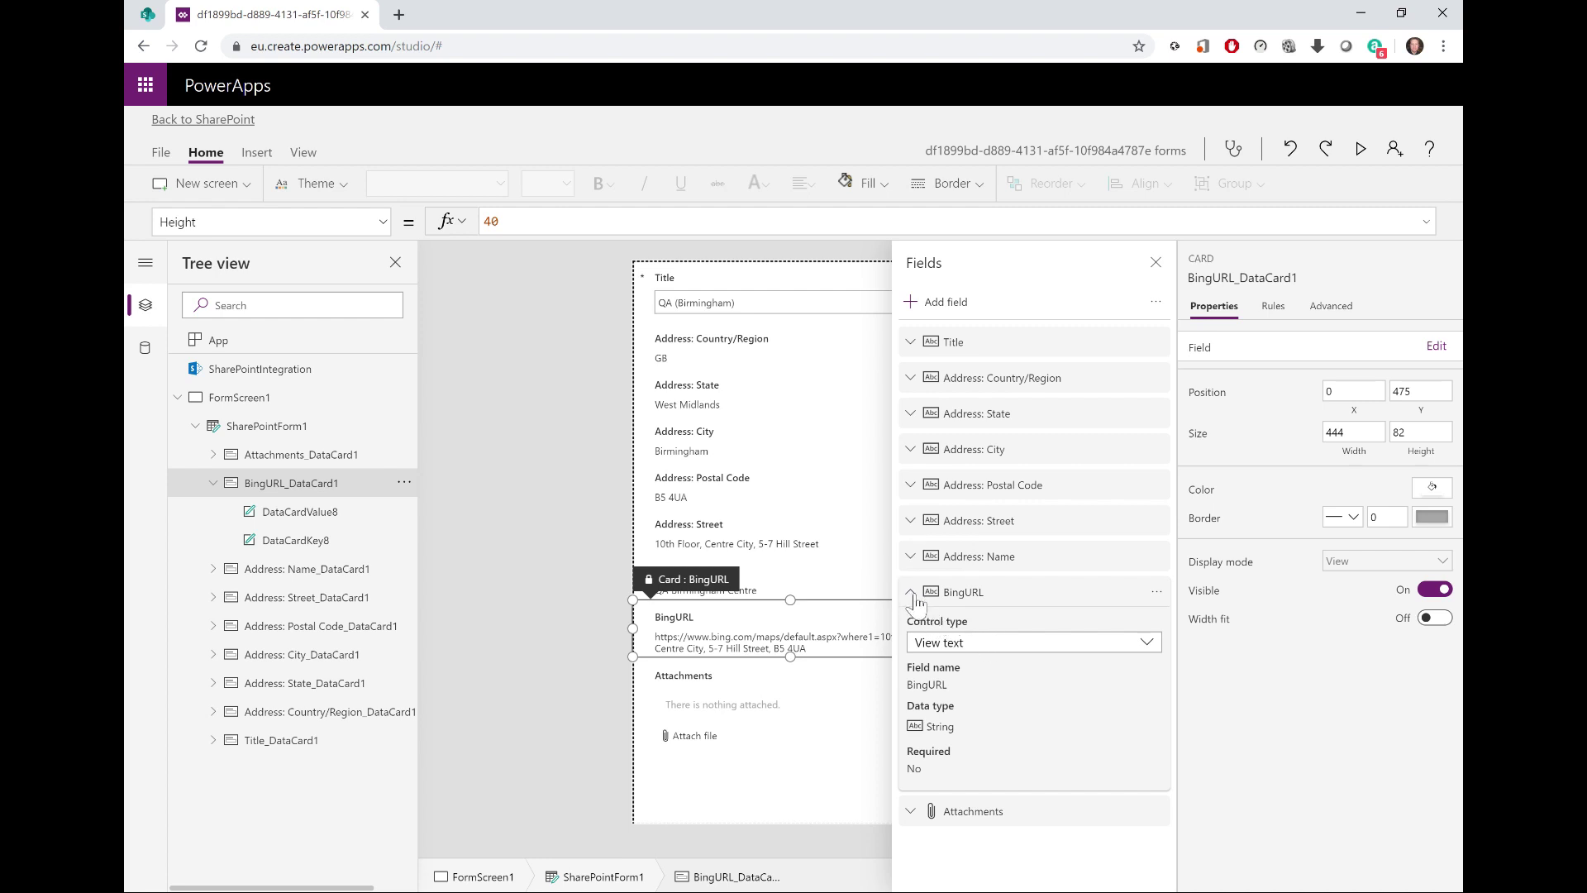
{"action": "left_click", "coordinate": [913, 599]}
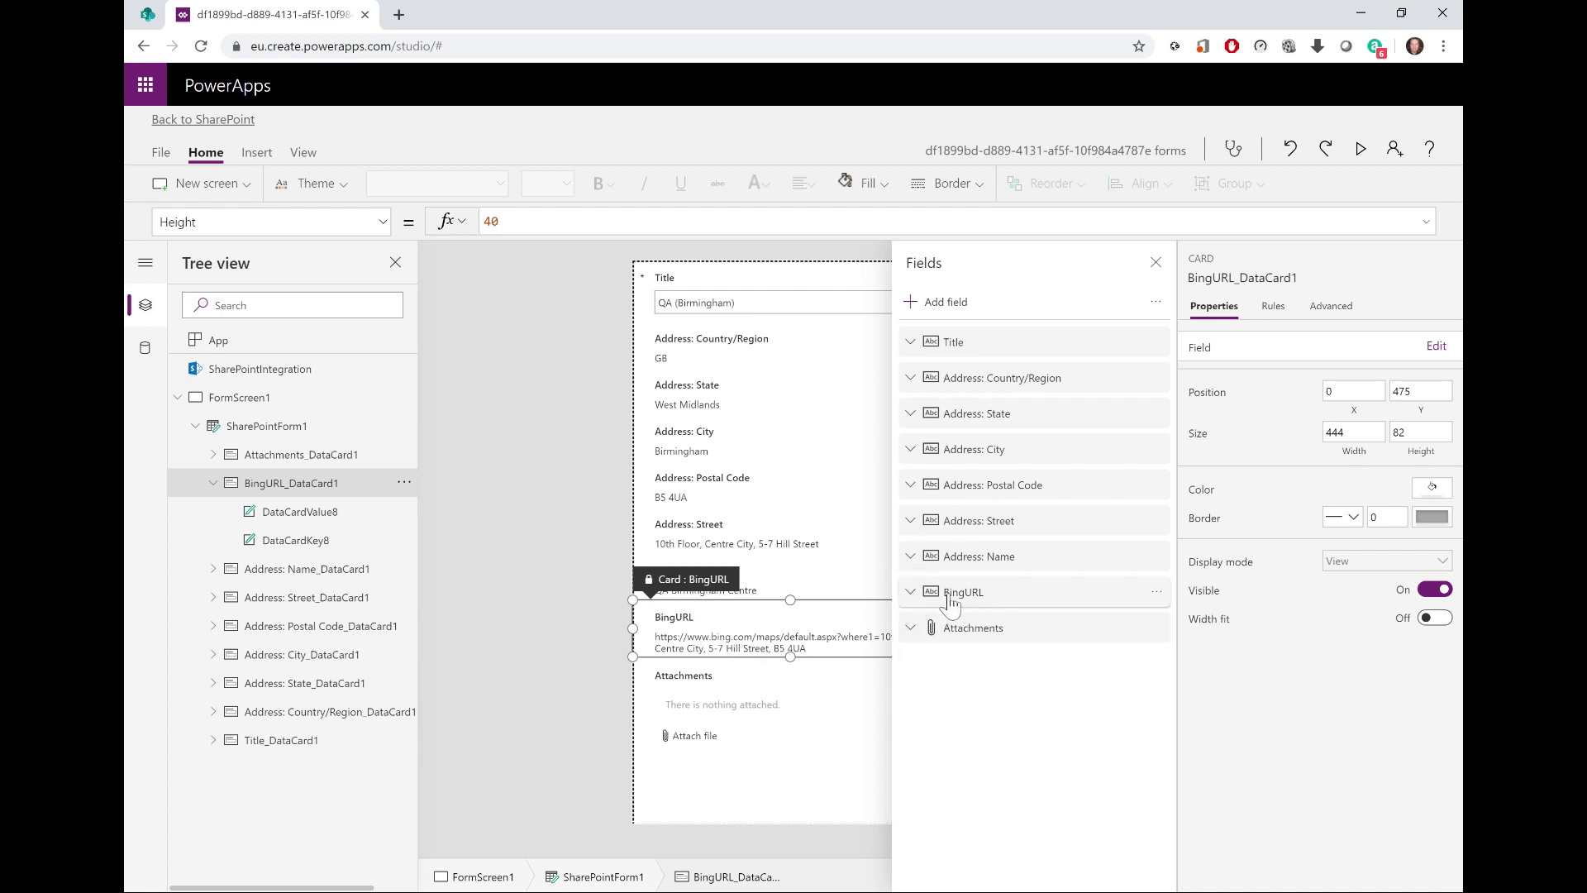
{"action": "left_click", "coordinate": [913, 597]}
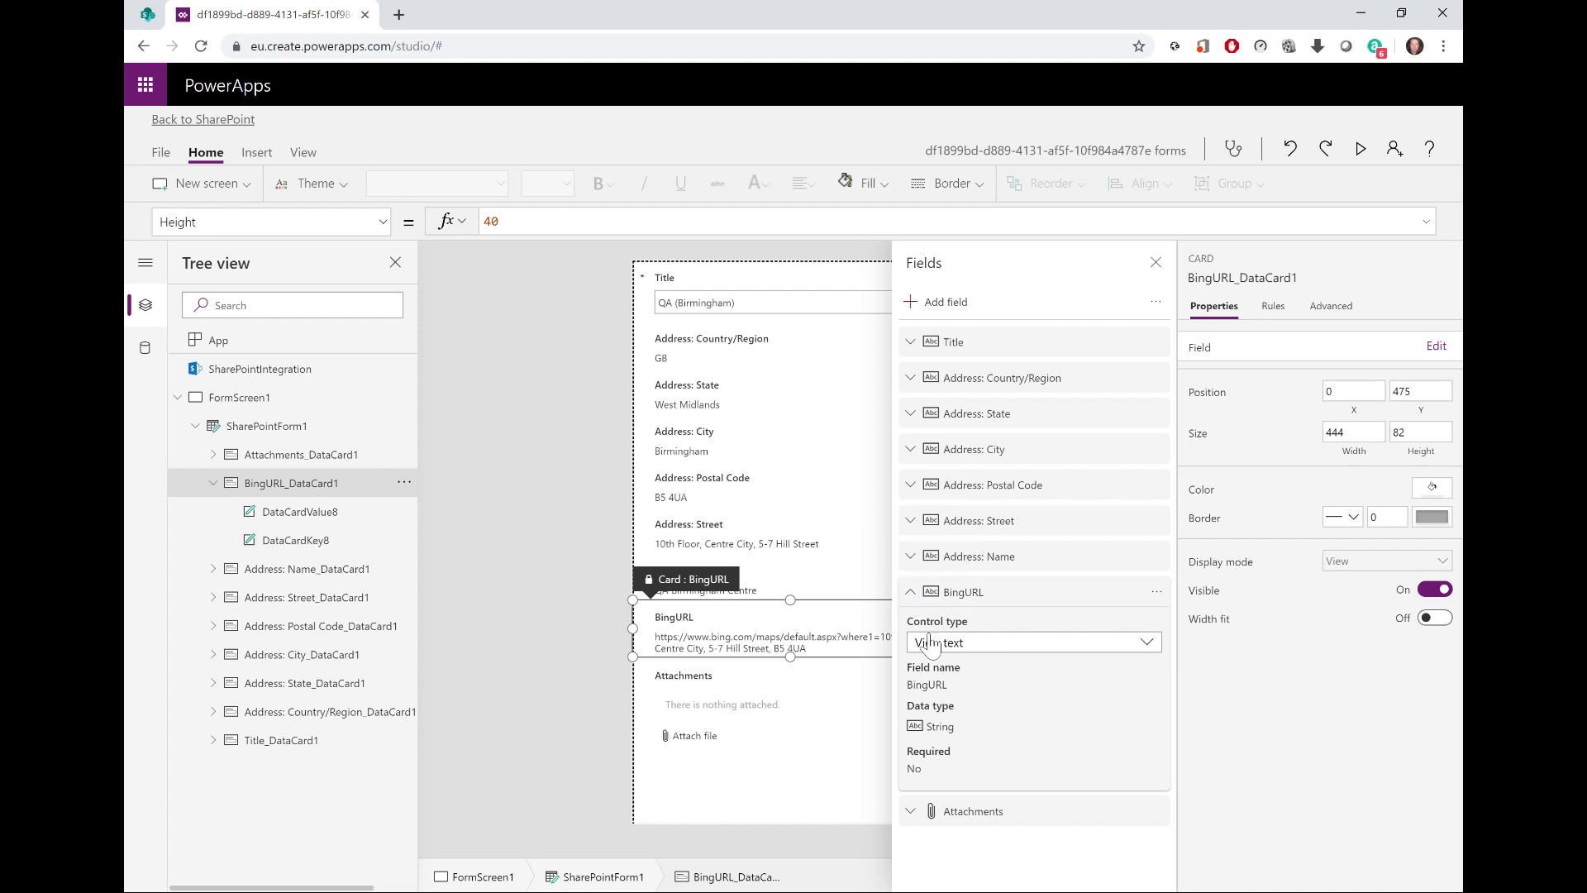
{"action": "left_click", "coordinate": [1148, 645]}
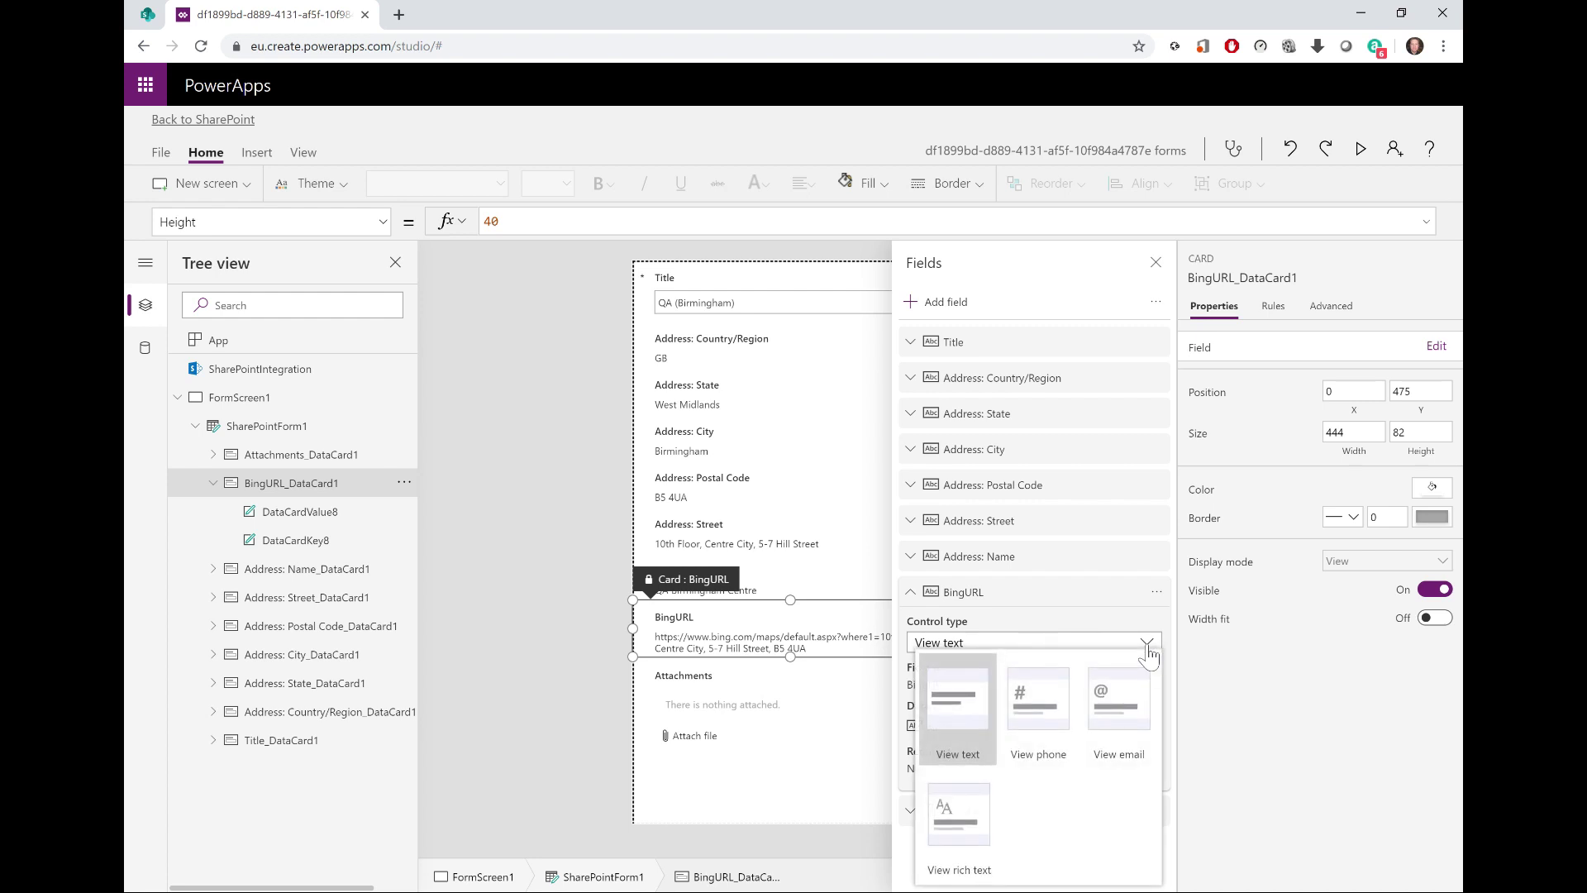
{"action": "left_click", "coordinate": [1133, 703]}
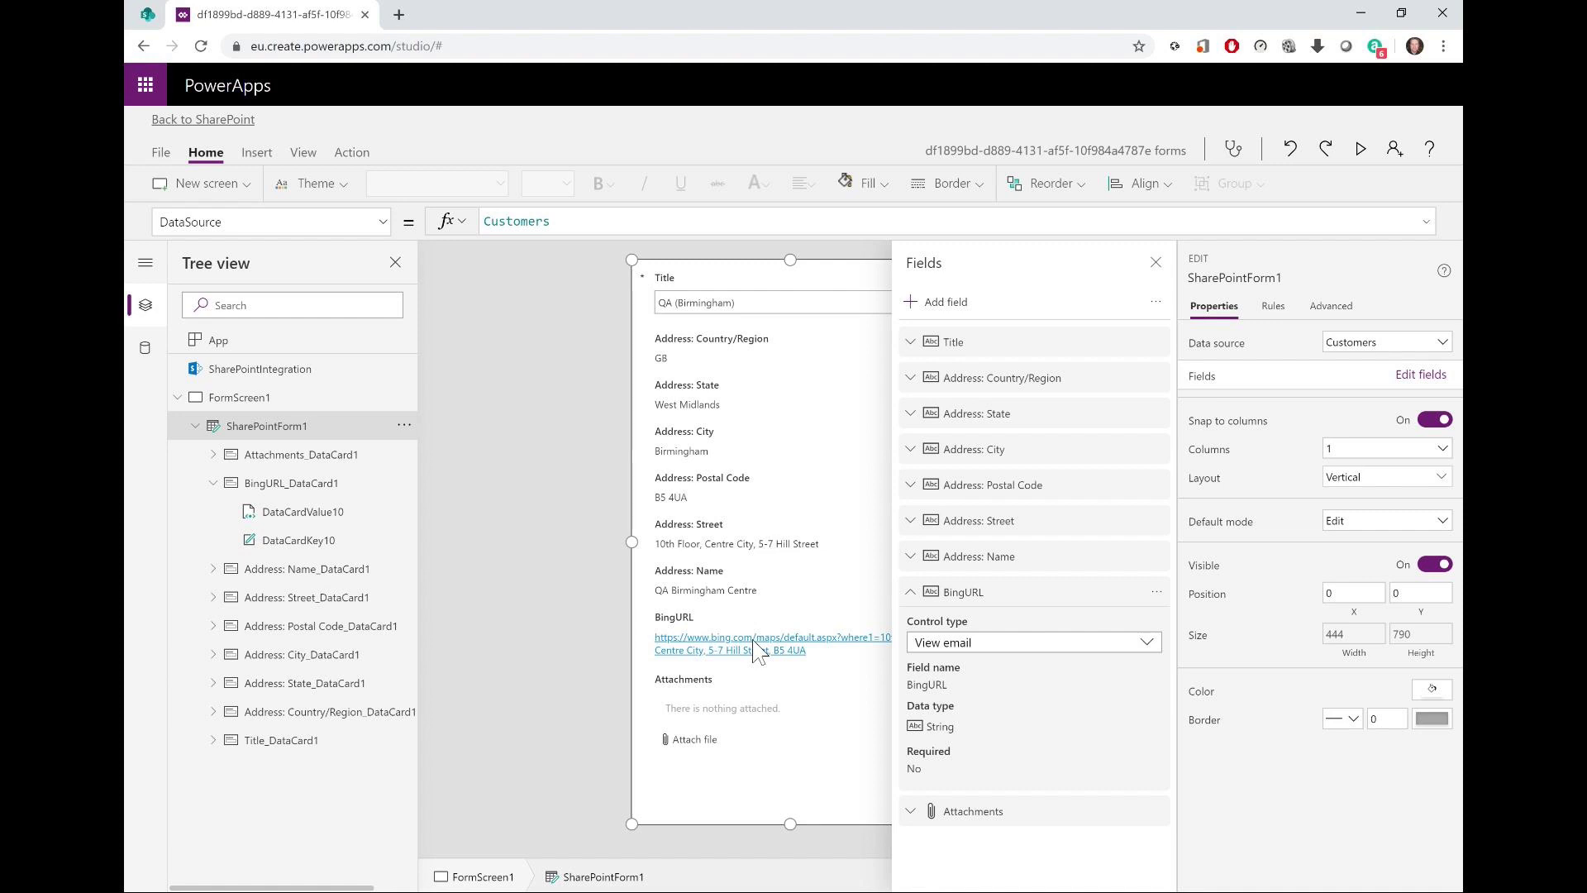
{"action": "left_click", "coordinate": [713, 629]}
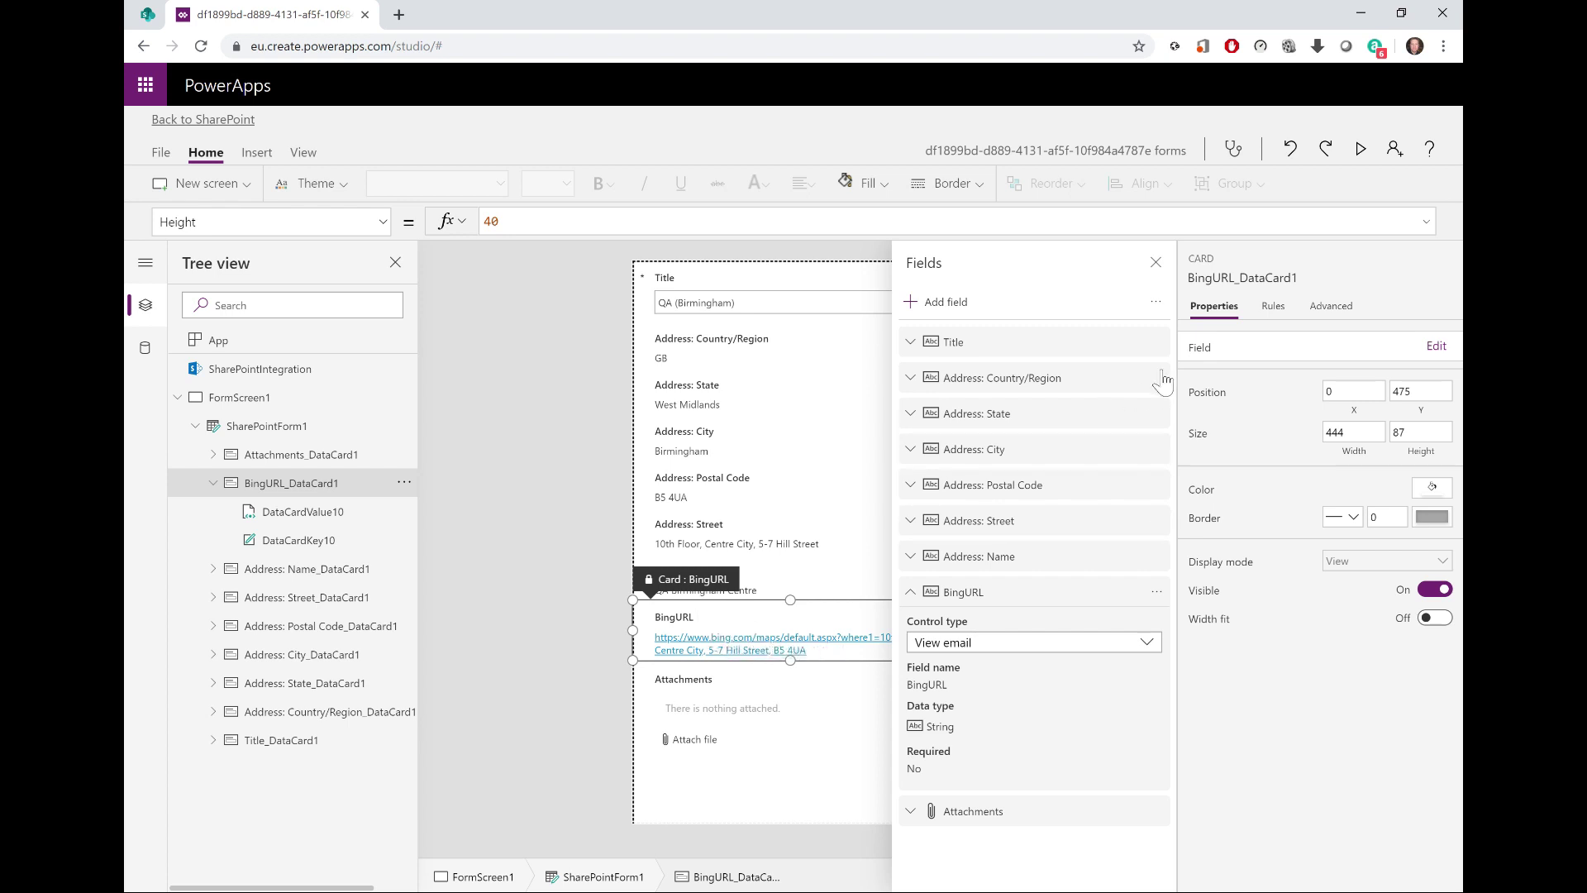
Step: Unlock the BingURL card on the Advanced tab and select its link value to see HtmlText
{"action": "left_click", "coordinate": [1272, 307]}
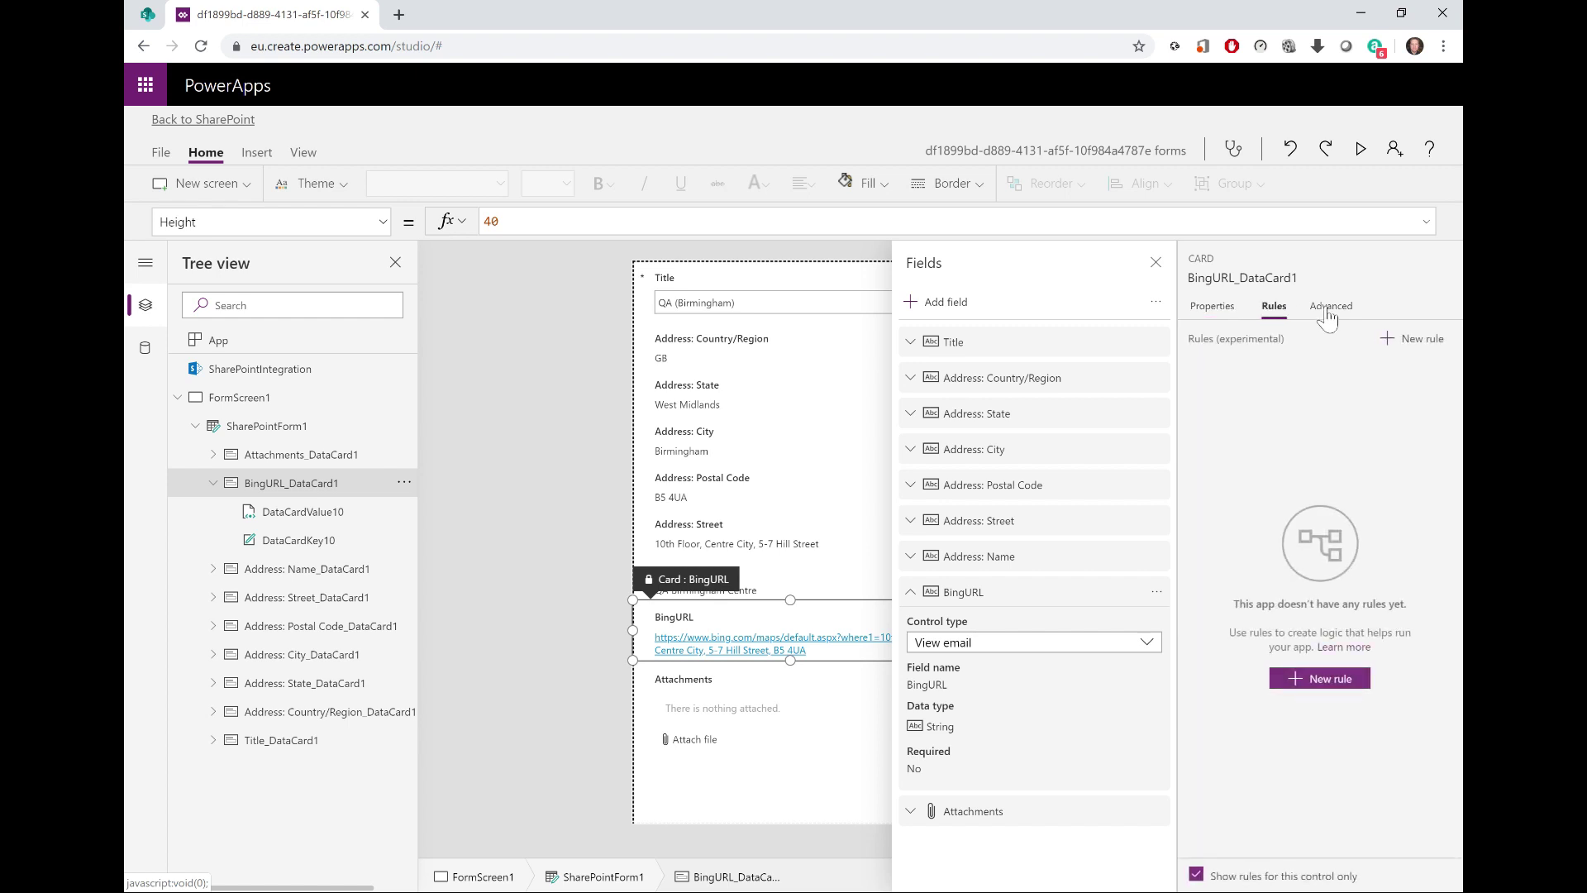
{"action": "left_click", "coordinate": [1330, 310]}
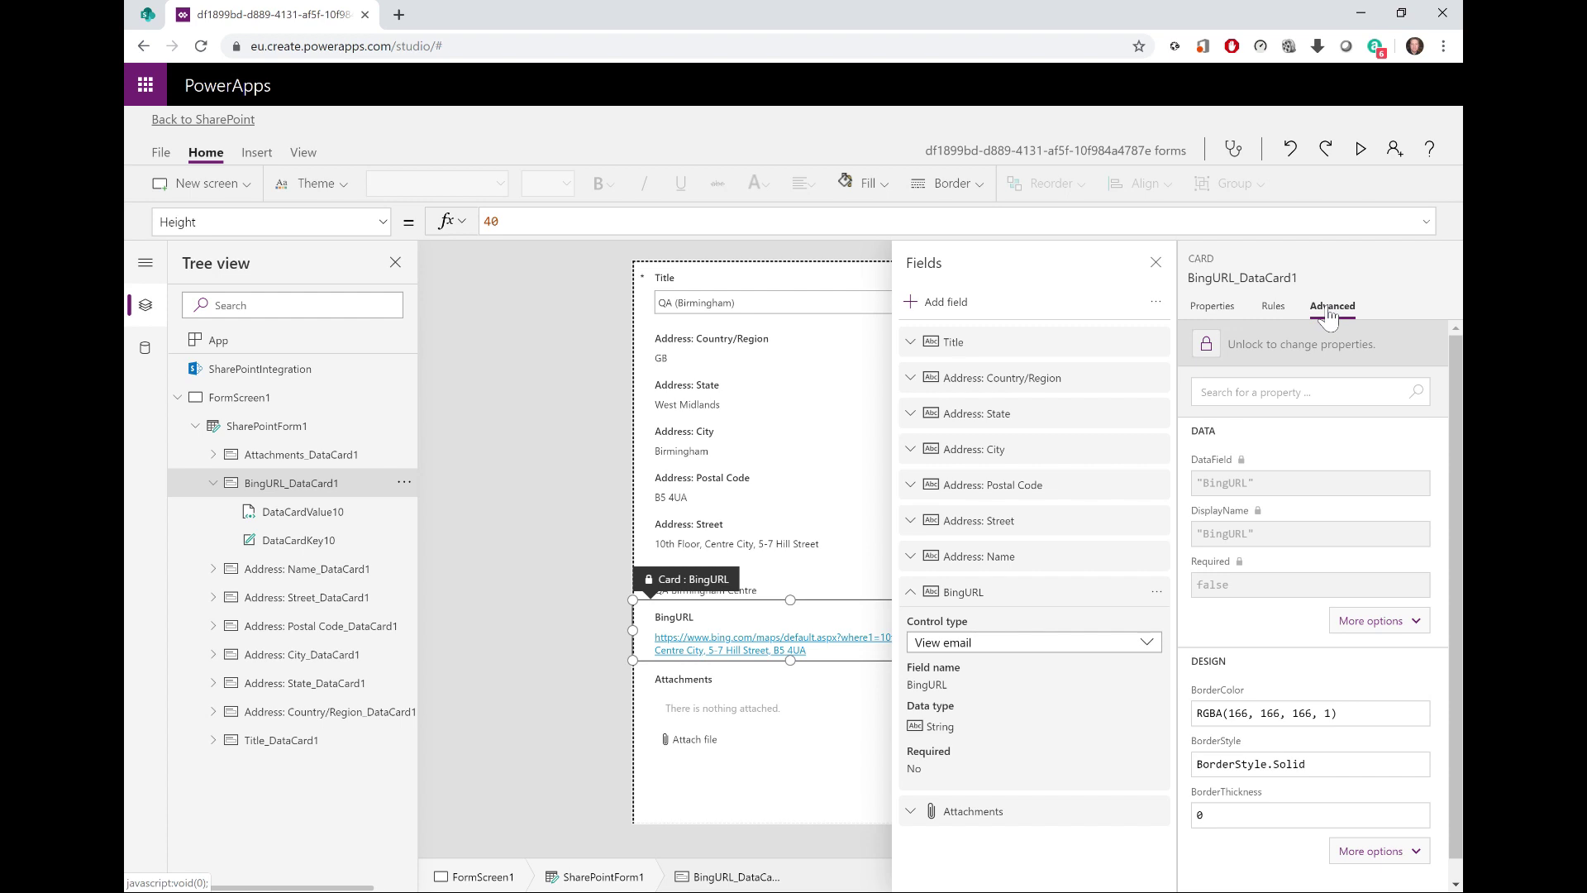
{"action": "left_click", "coordinate": [1207, 346]}
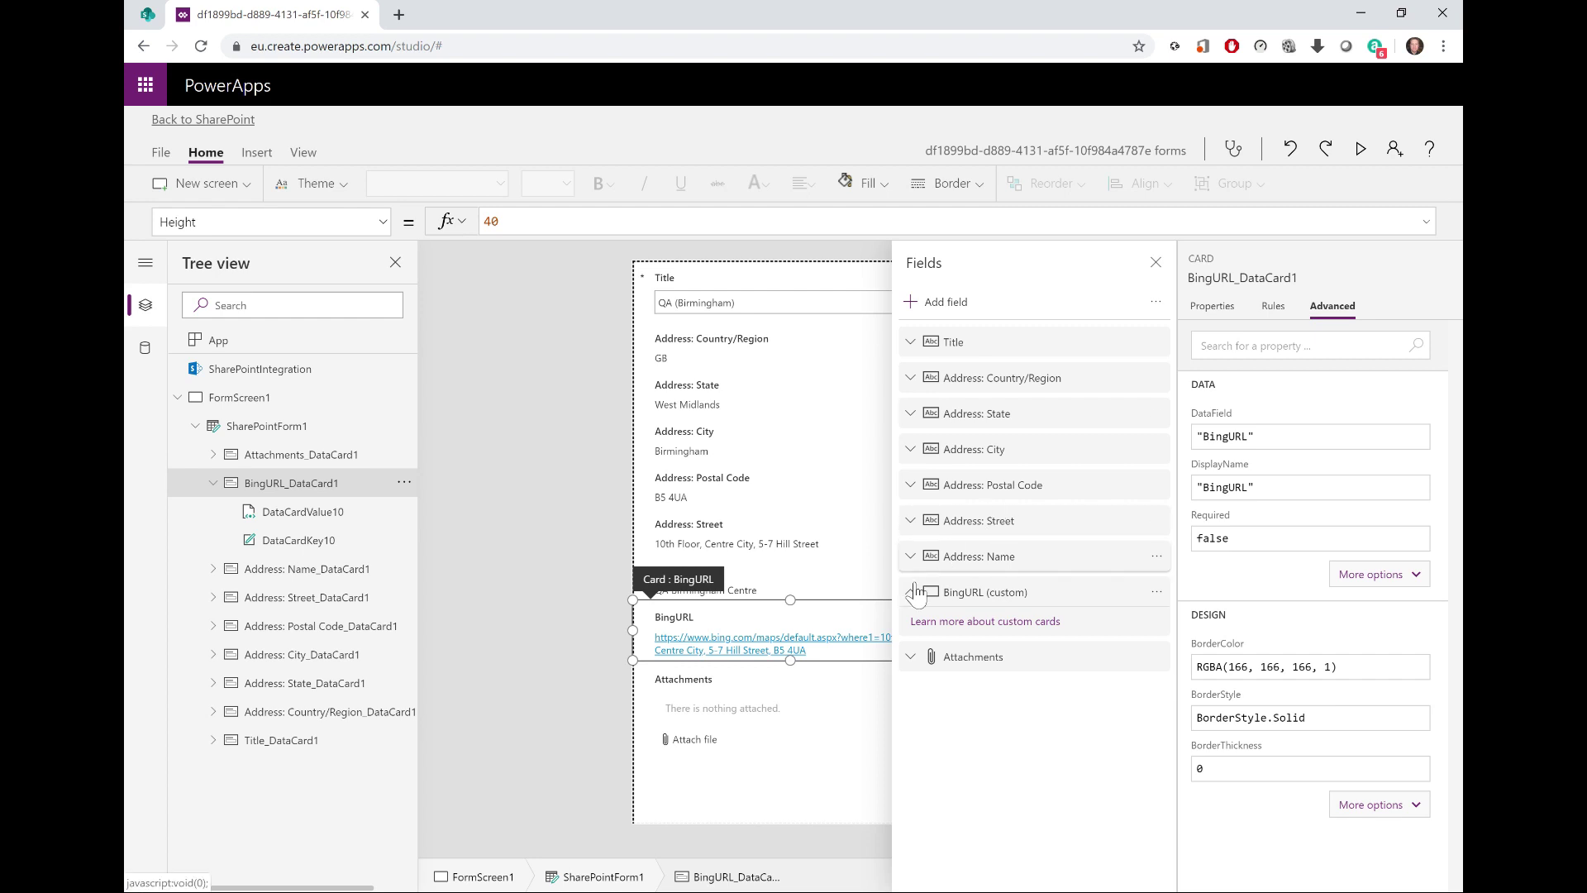
{"action": "left_click", "coordinate": [688, 619]}
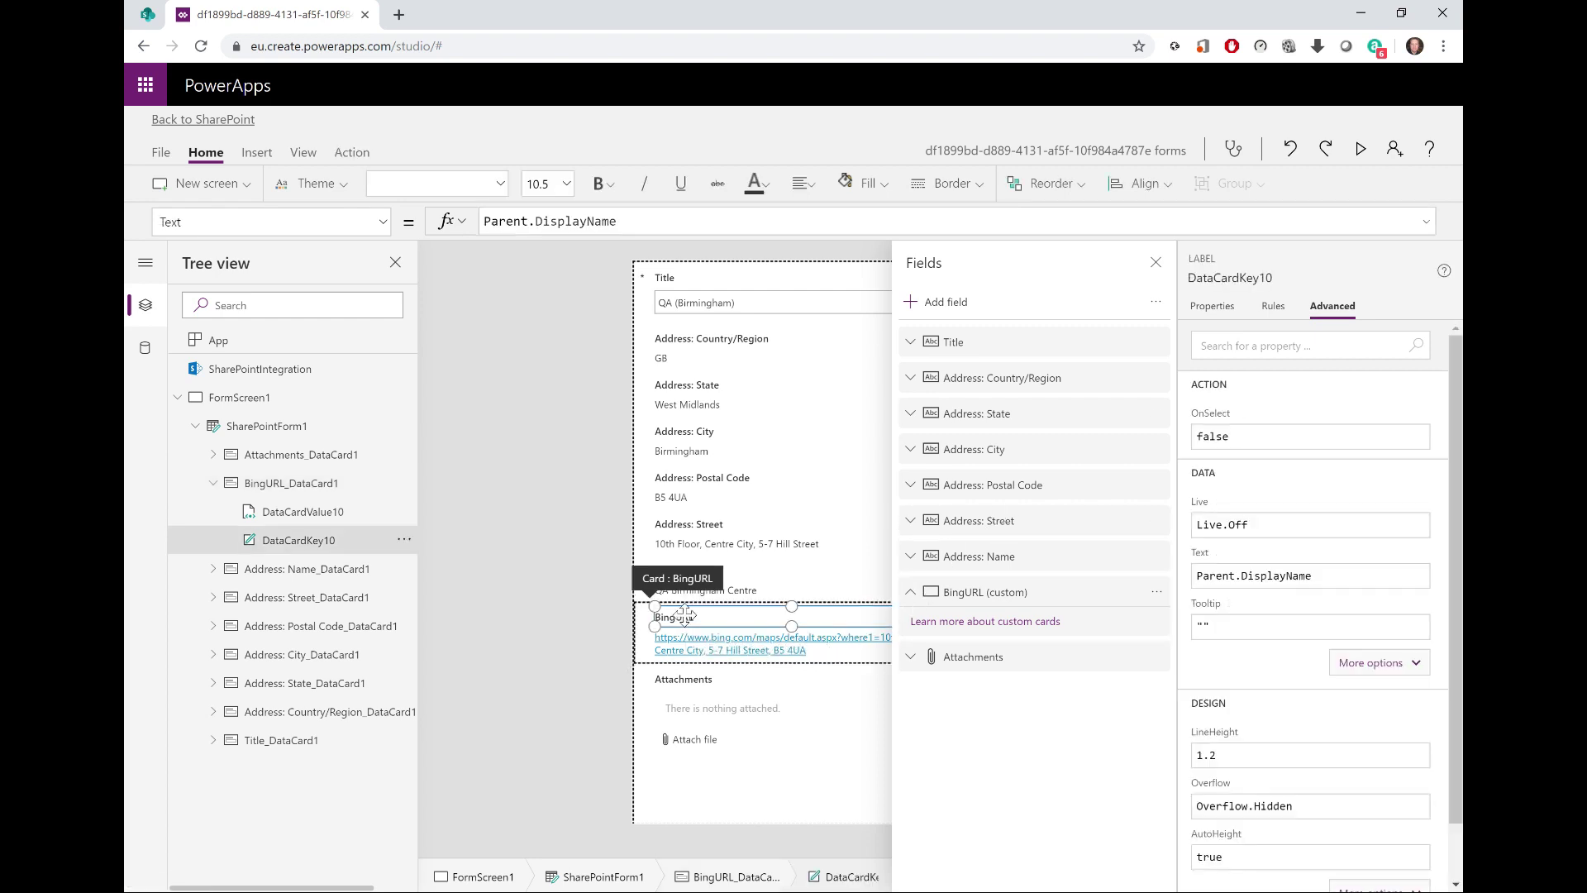
{"action": "left_click", "coordinate": [705, 643]}
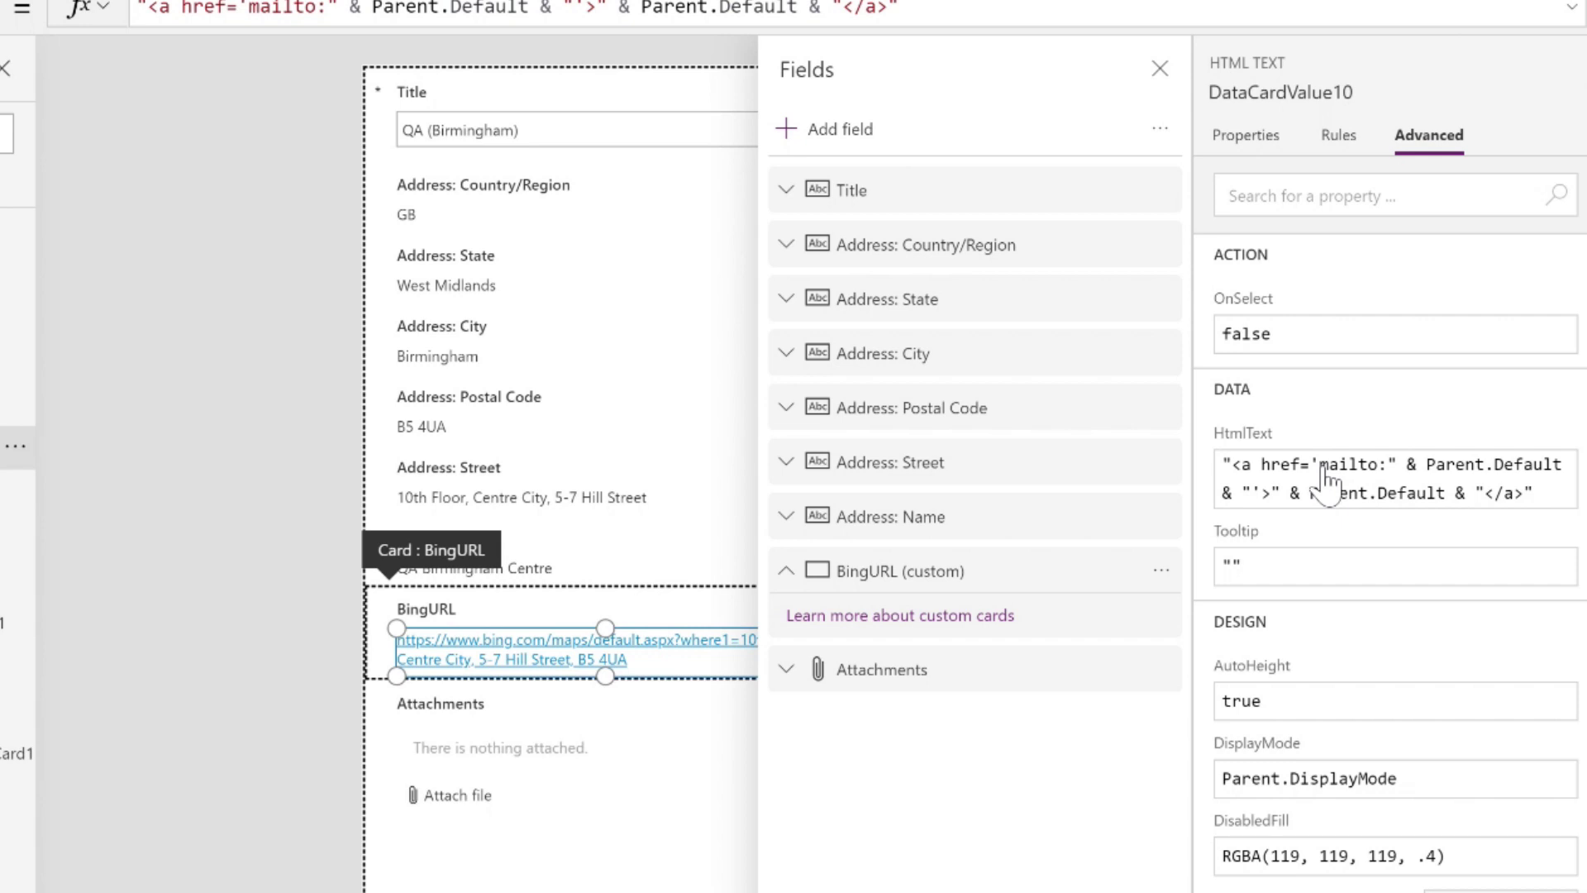
Step: Remove the mailto: prefix so the link's href uses Parent.Default directly
{"action": "left_click", "coordinate": [1385, 473]}
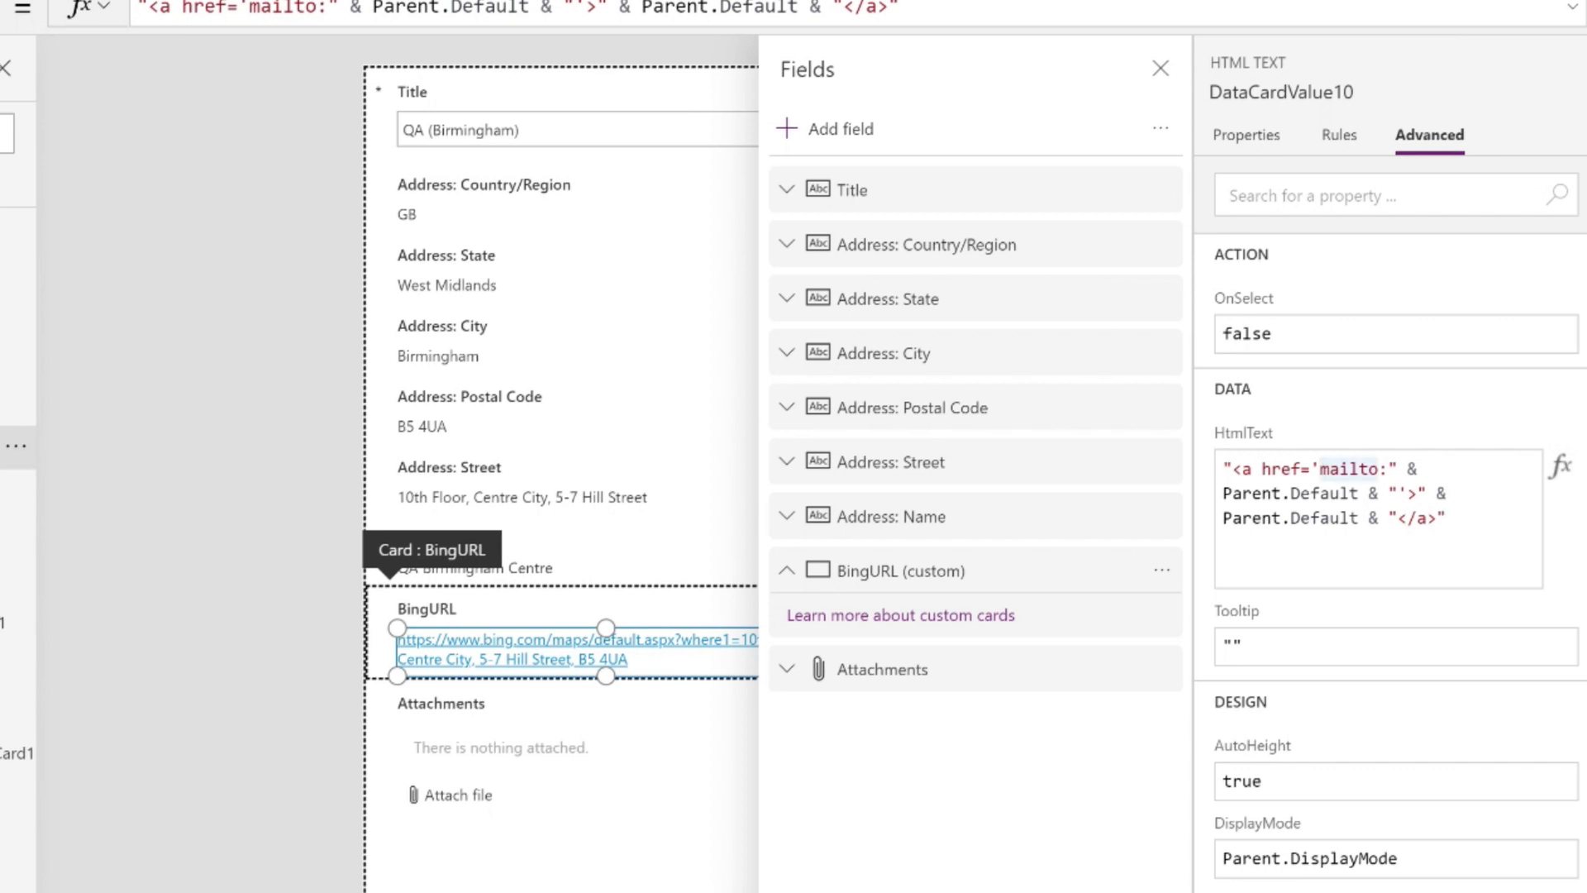
{"action": "left_click_drag", "start_coordinate": [1320, 469], "coordinate": [1389, 469]}
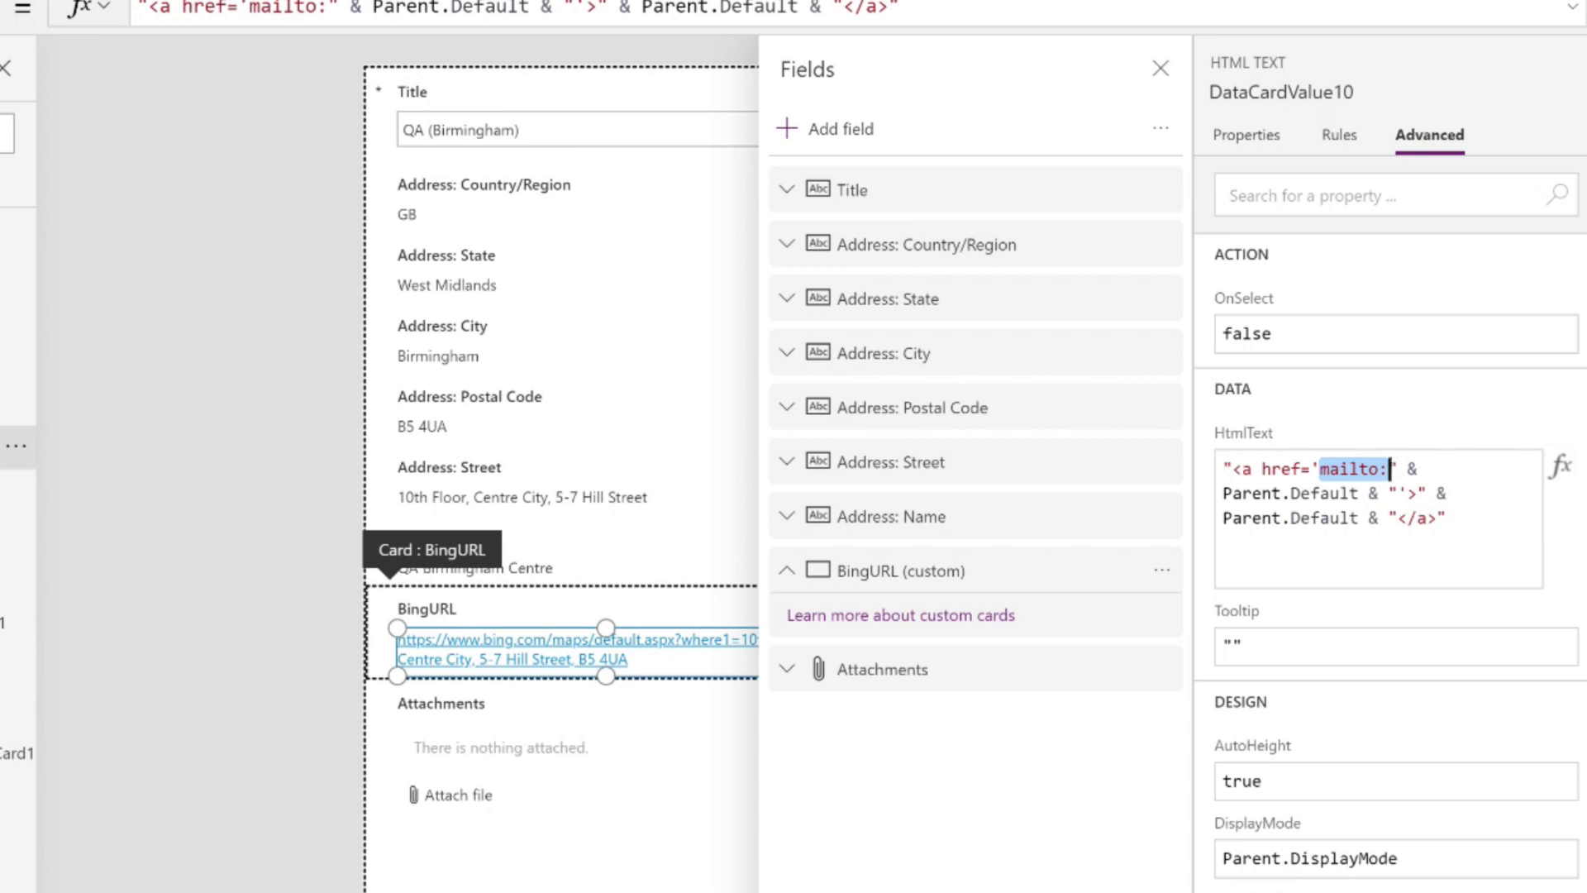
{"action": "key", "text": "BackSpace"}
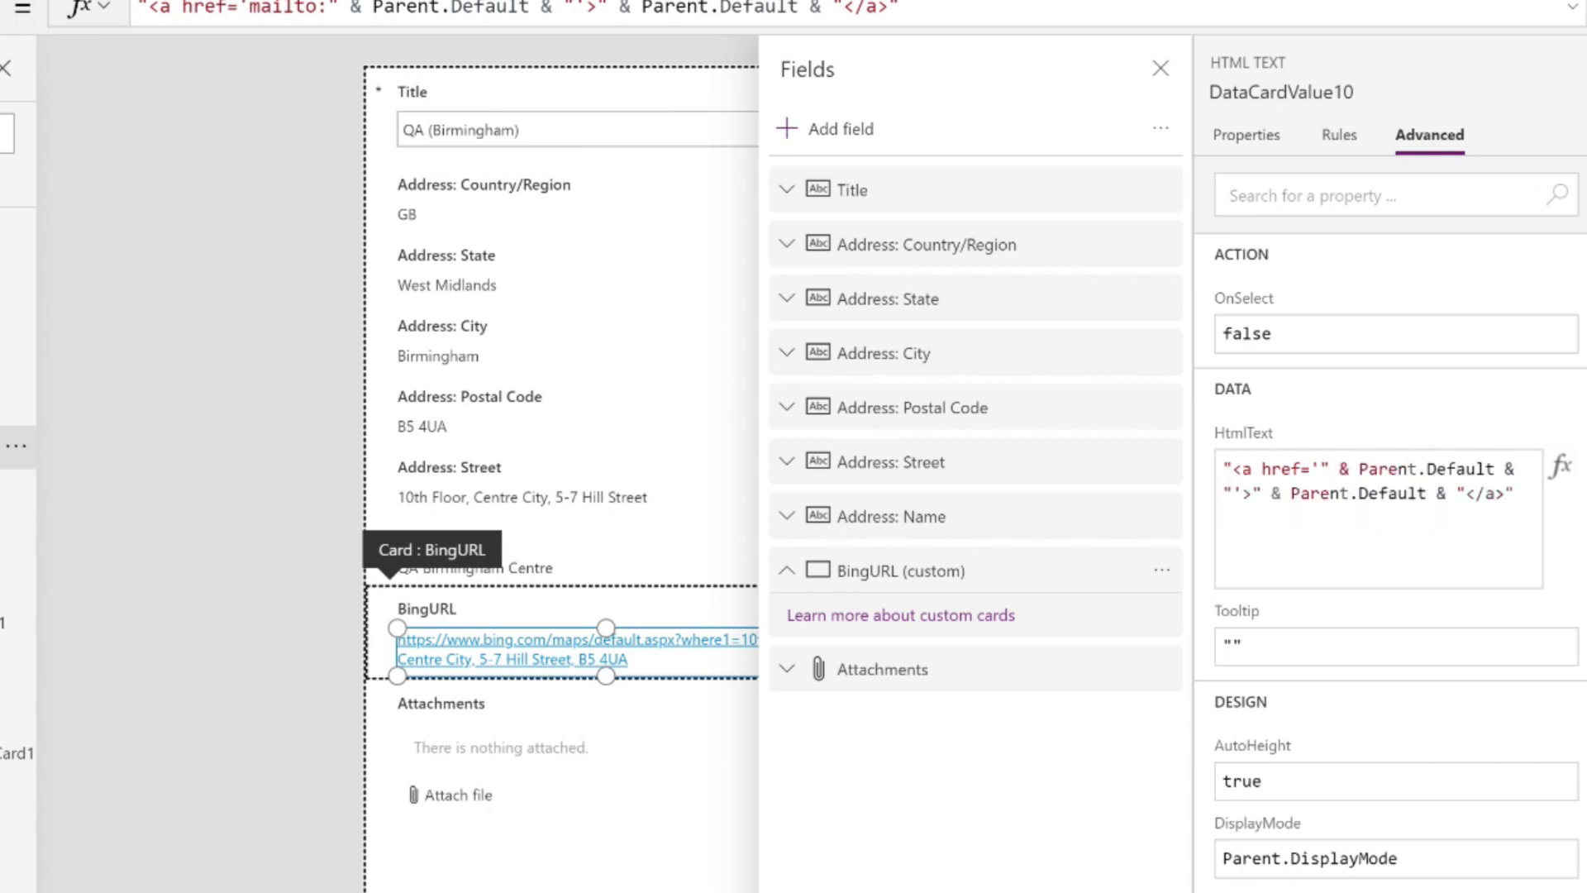
{"action": "left_click", "coordinate": [1331, 469]}
{"action": "key", "text": "Right"}
{"action": "key", "text": "Right"}
{"action": "key", "text": "Right"}
{"action": "key", "text": "Right"}
{"action": "key", "text": "Right"}
{"action": "key", "text": "Right"}
{"action": "key", "text": "Right"}
{"action": "key", "text": "Right"}
{"action": "key", "text": "Right"}
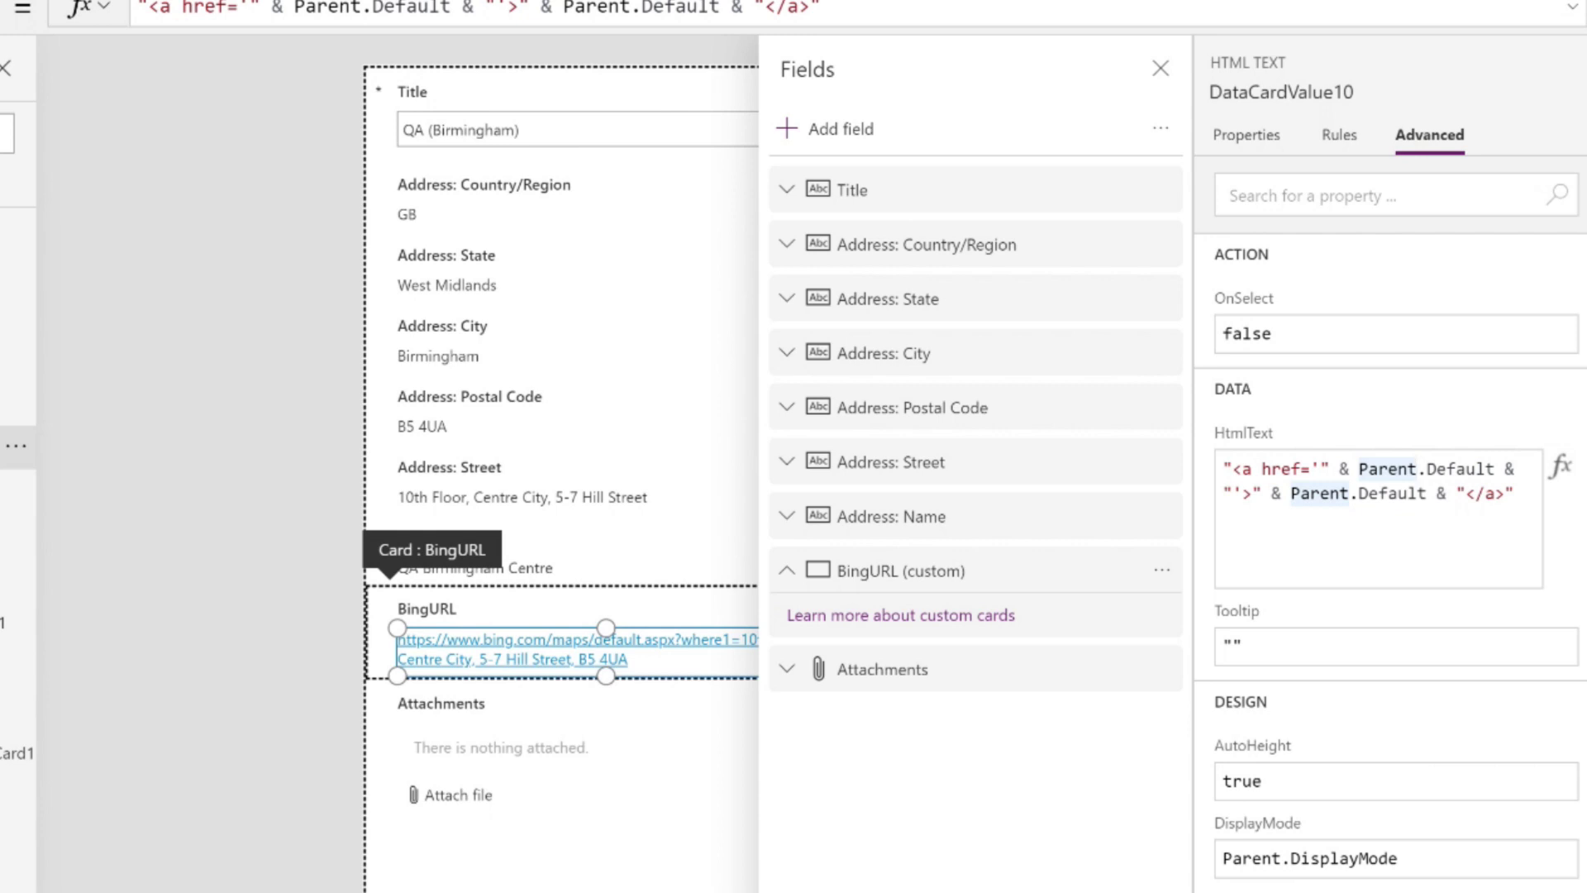
Step: Replace the second Parent.Default with the link text "Bing Map"
{"action": "left_click", "coordinate": [1293, 494]}
{"action": "left_click_drag", "start_coordinate": [1292, 493], "coordinate": [1428, 494]}
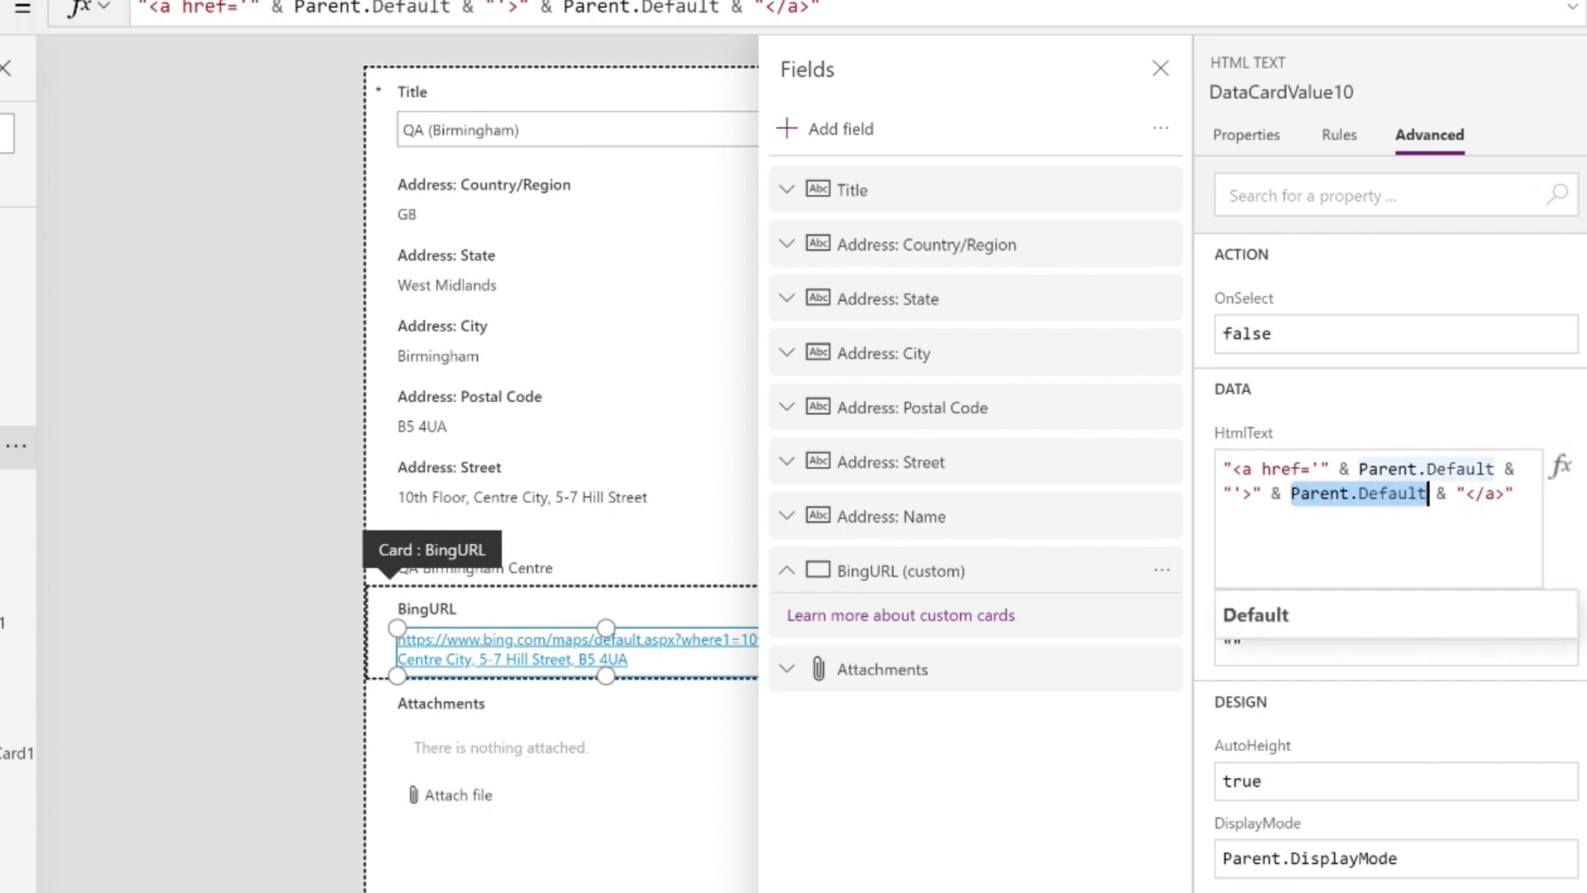
{"action": "key", "text": "BackSpace"}
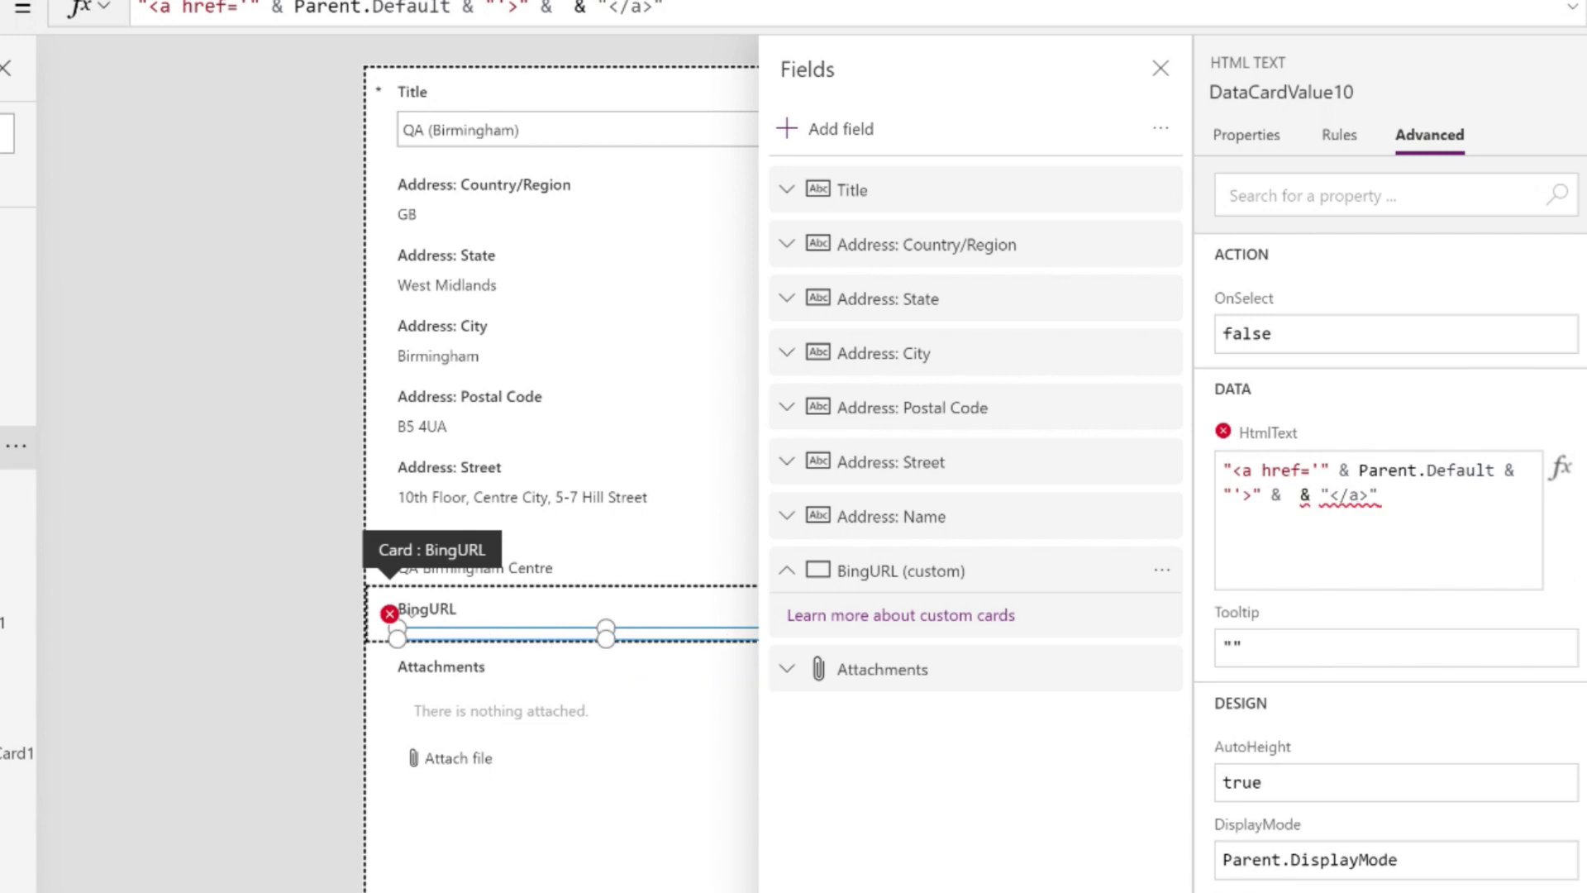
{"action": "type", "text": "\""}
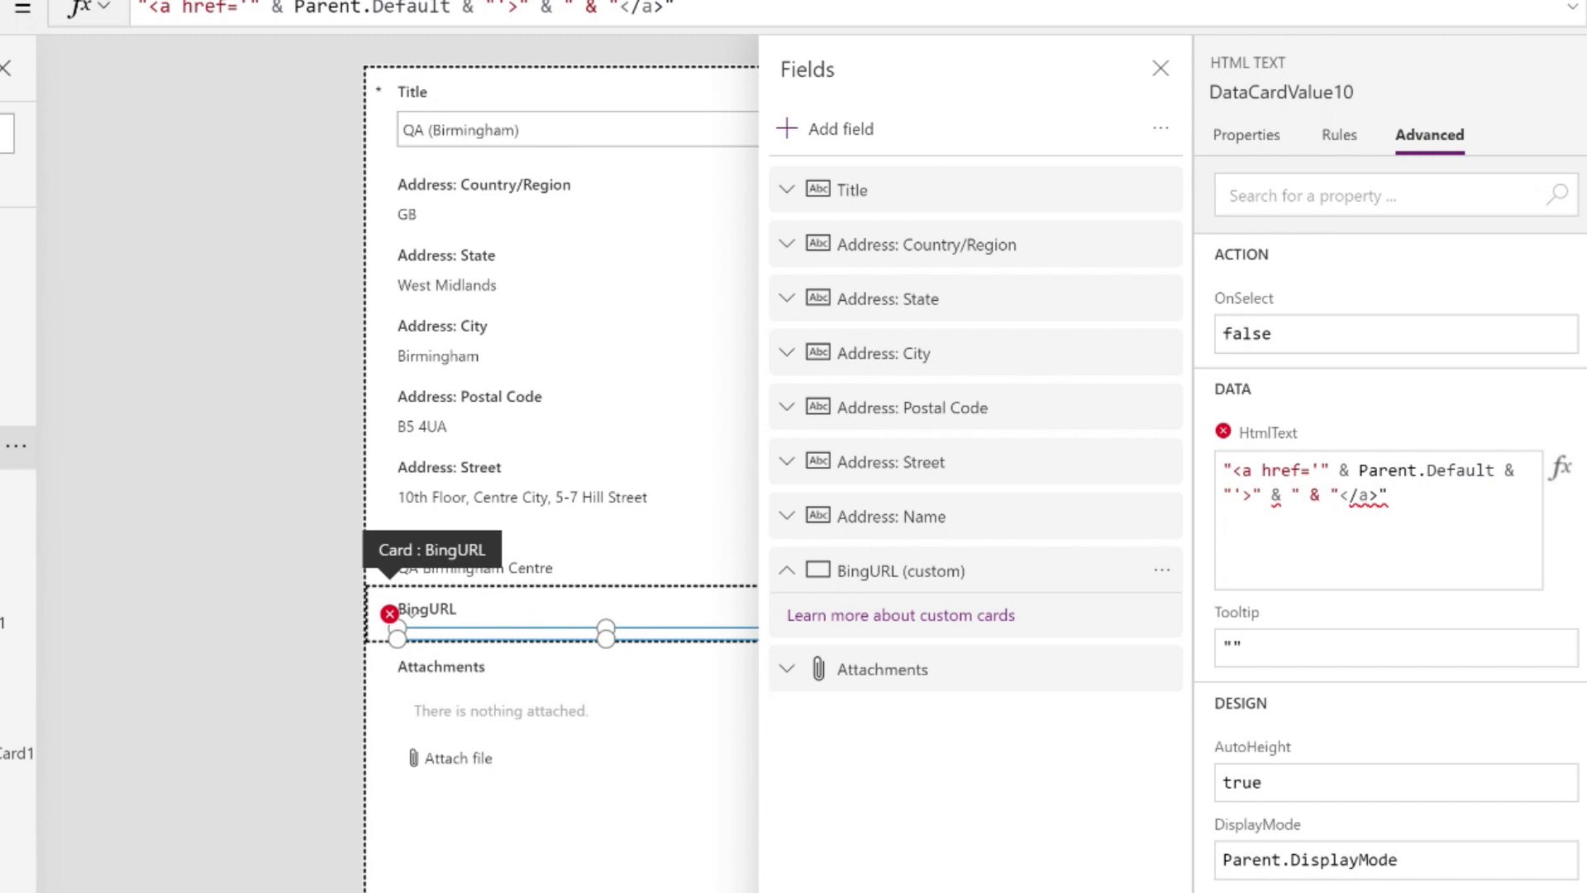
{"action": "type", "text": "\""}
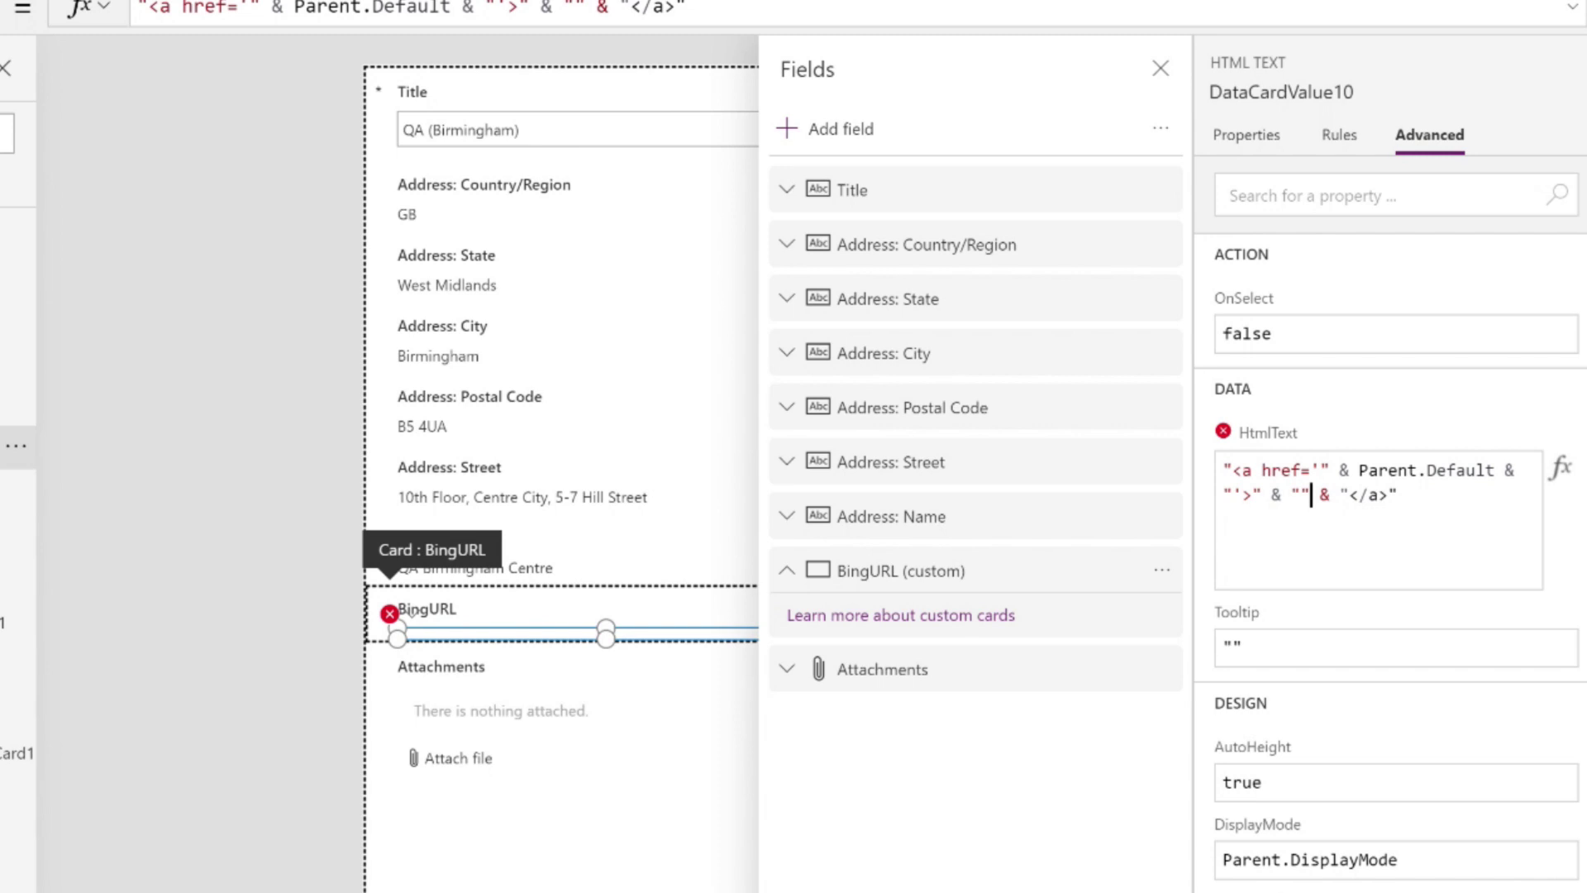
{"action": "left_click", "coordinate": [1301, 494]}
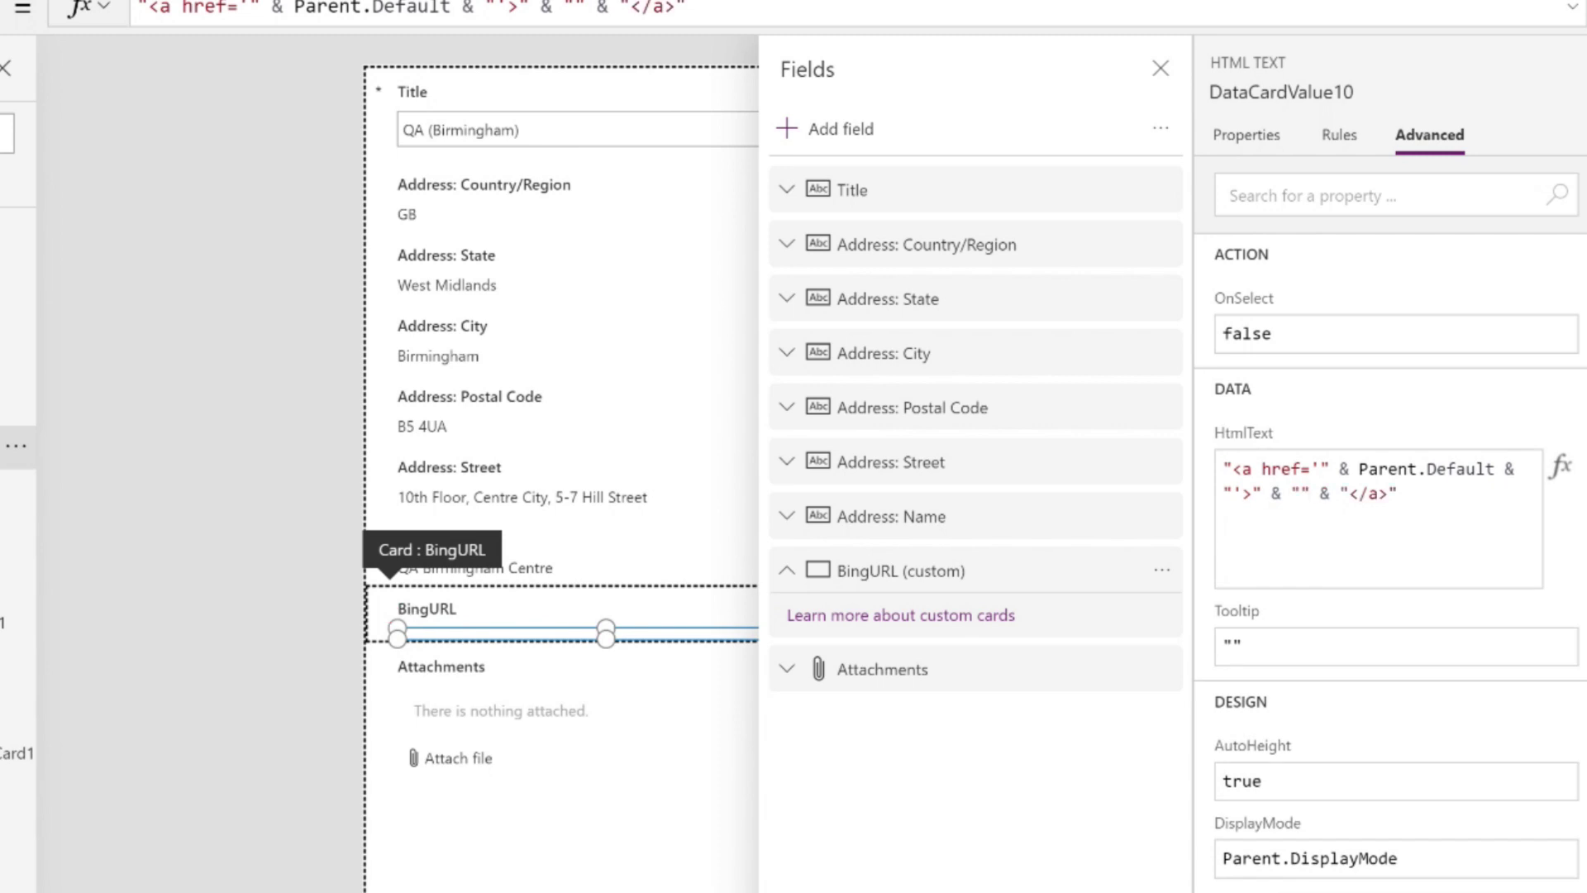
{"action": "type", "text": "B"}
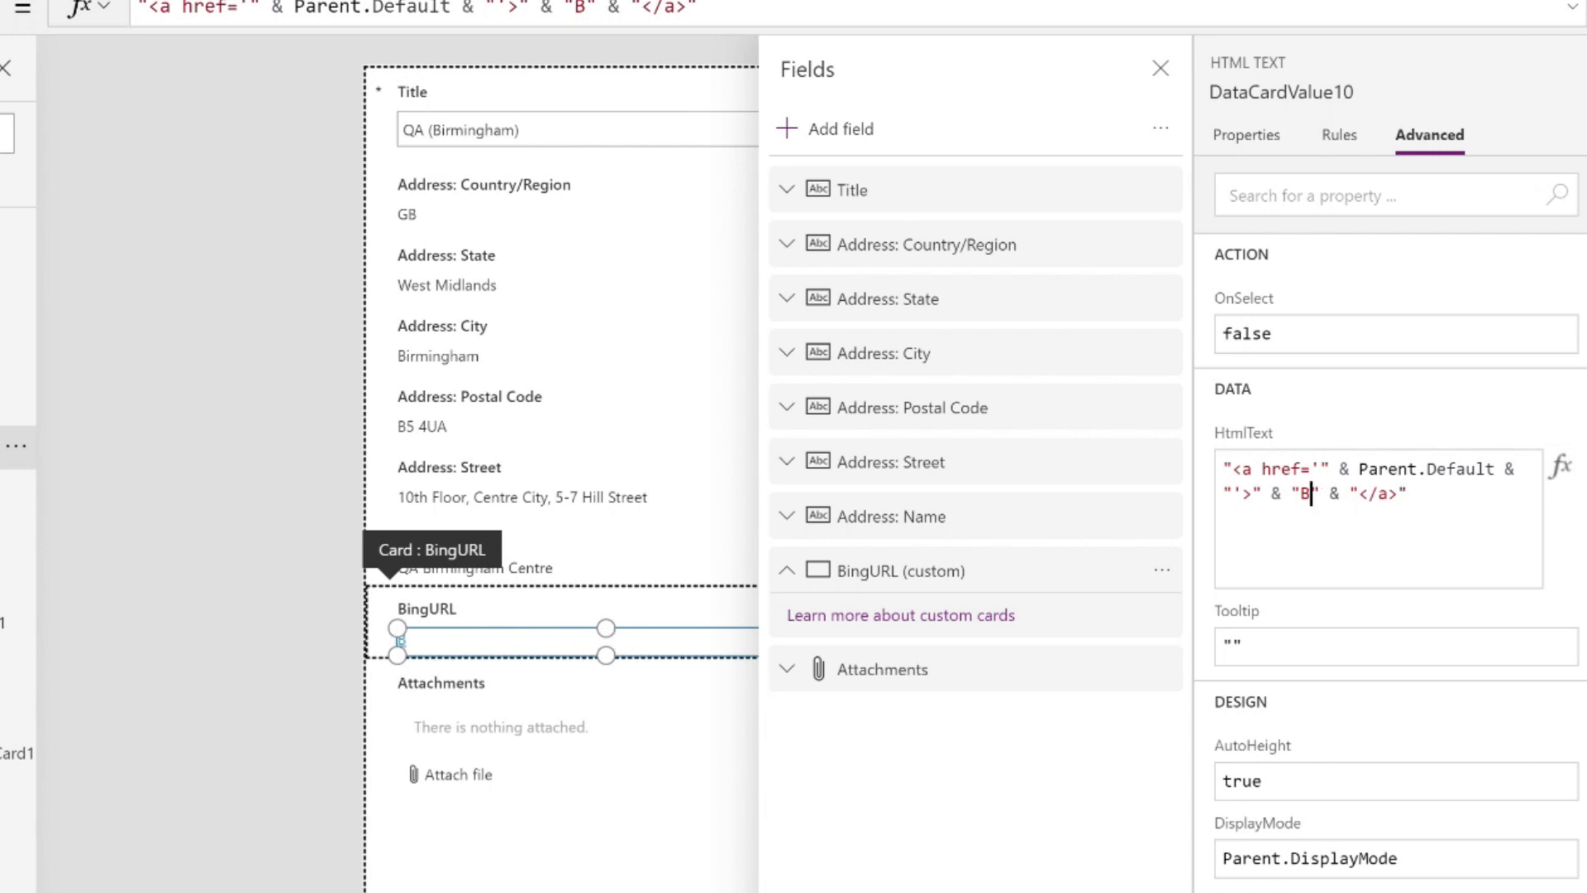
{"action": "type", "text": "ing Ma"}
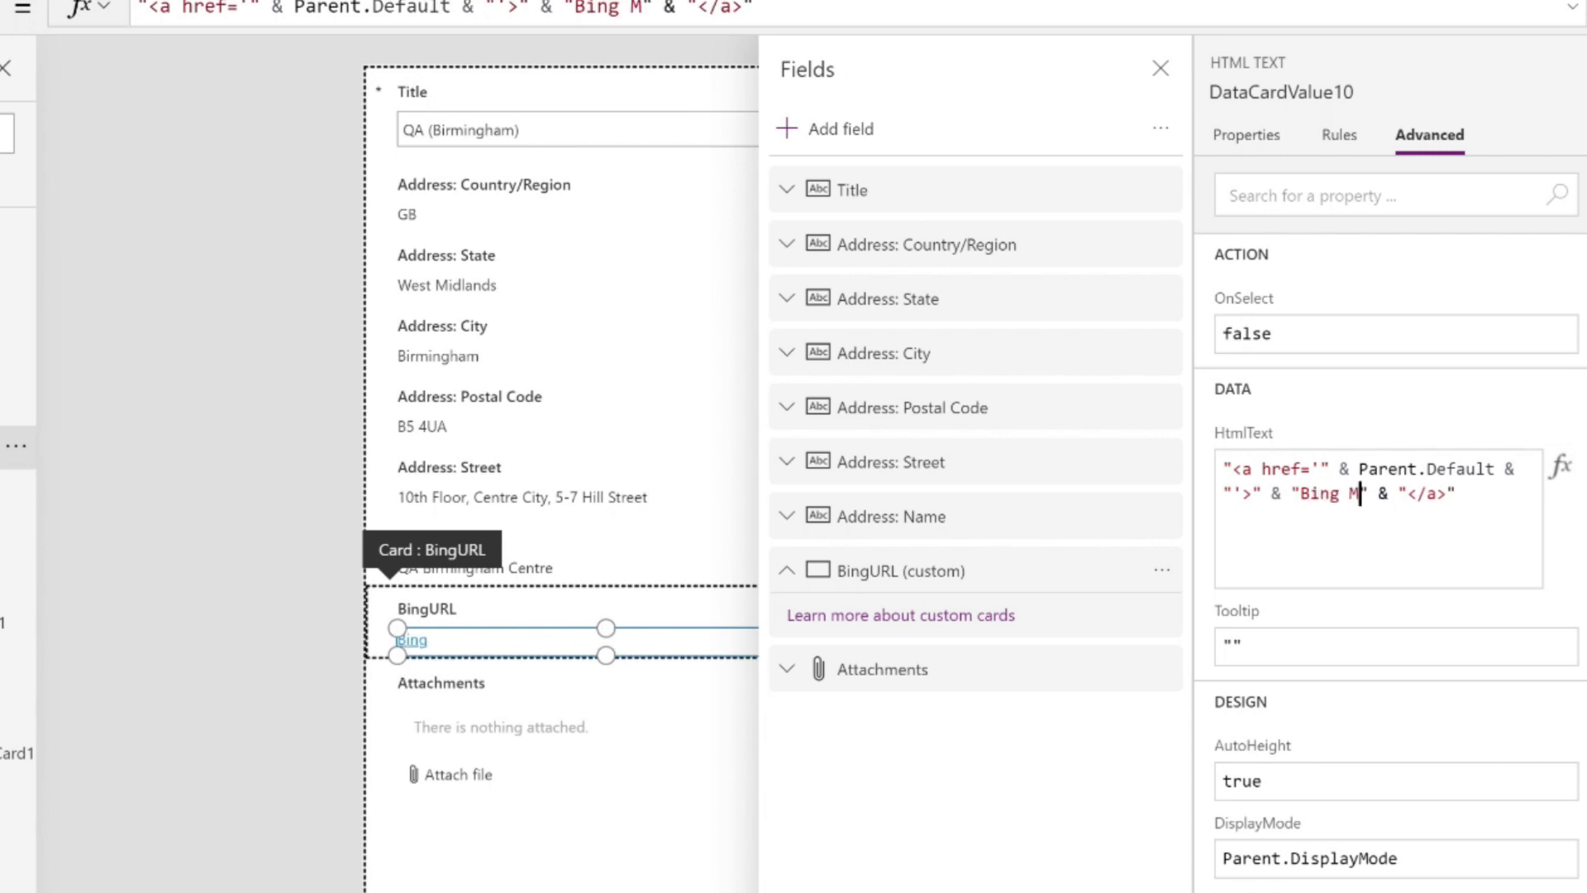
{"action": "type", "text": "p"}
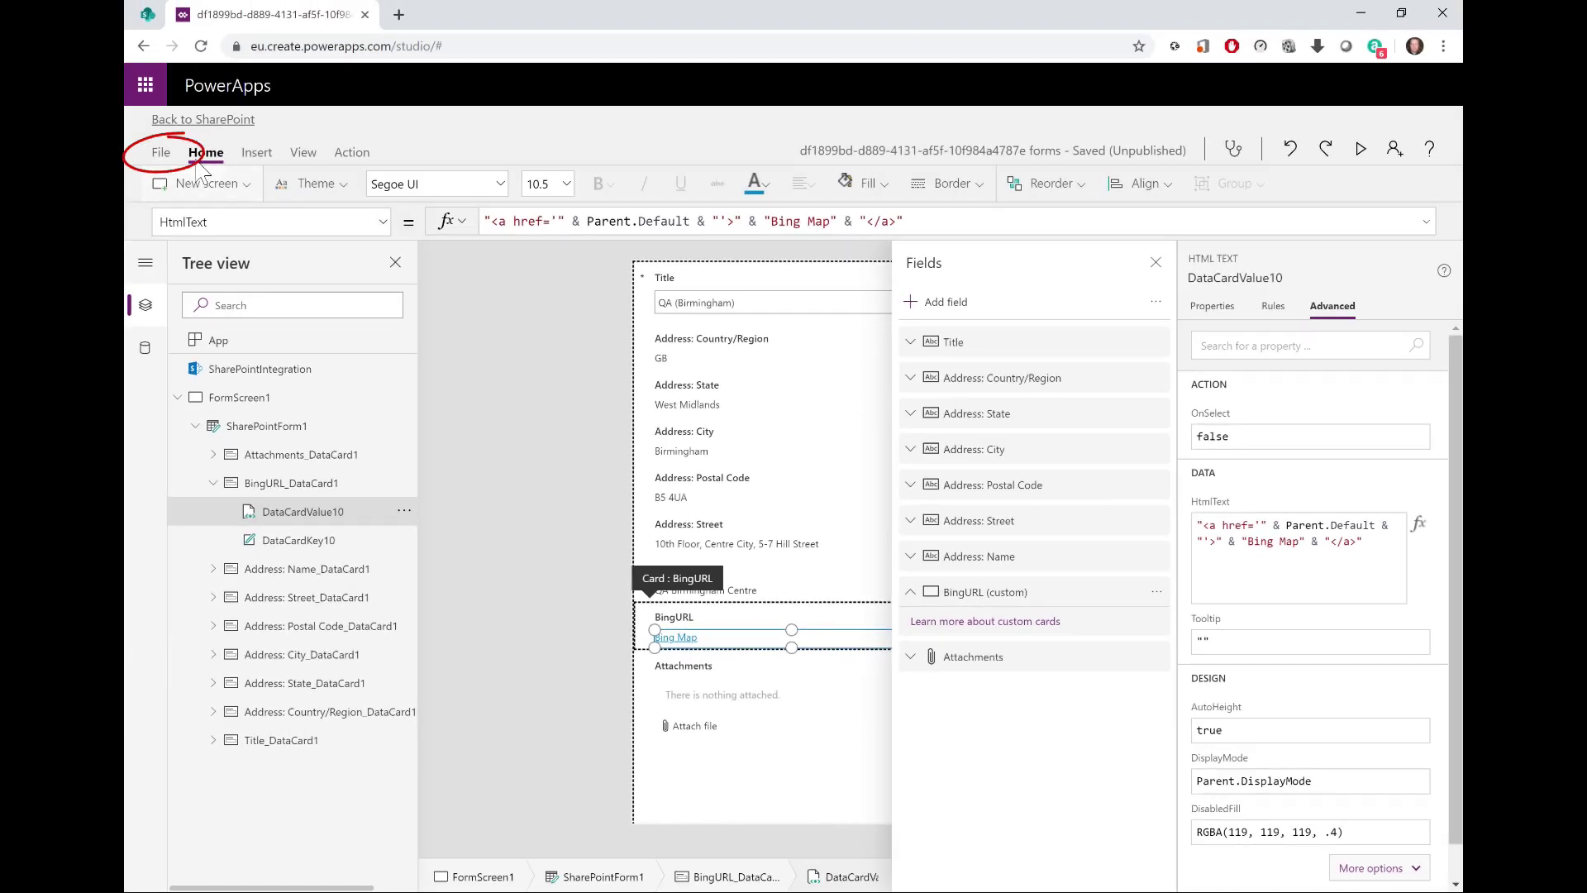
Step: Save the Customers form app from File > Save, then publish it to SharePoint and confirm
{"action": "left_click", "coordinate": [161, 152]}
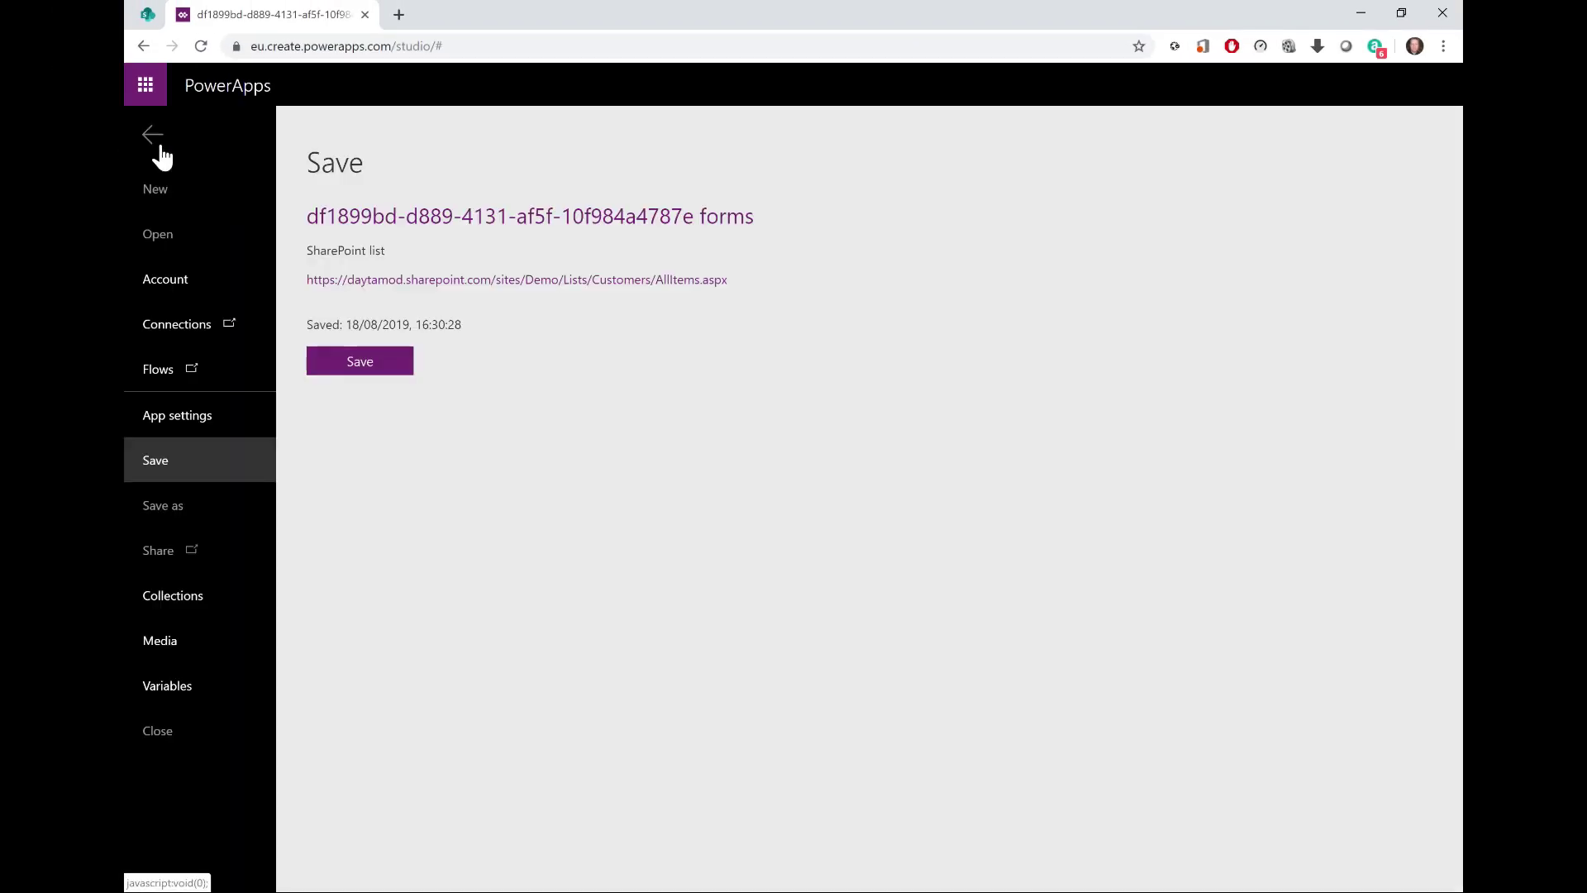
{"action": "left_click", "coordinate": [361, 355]}
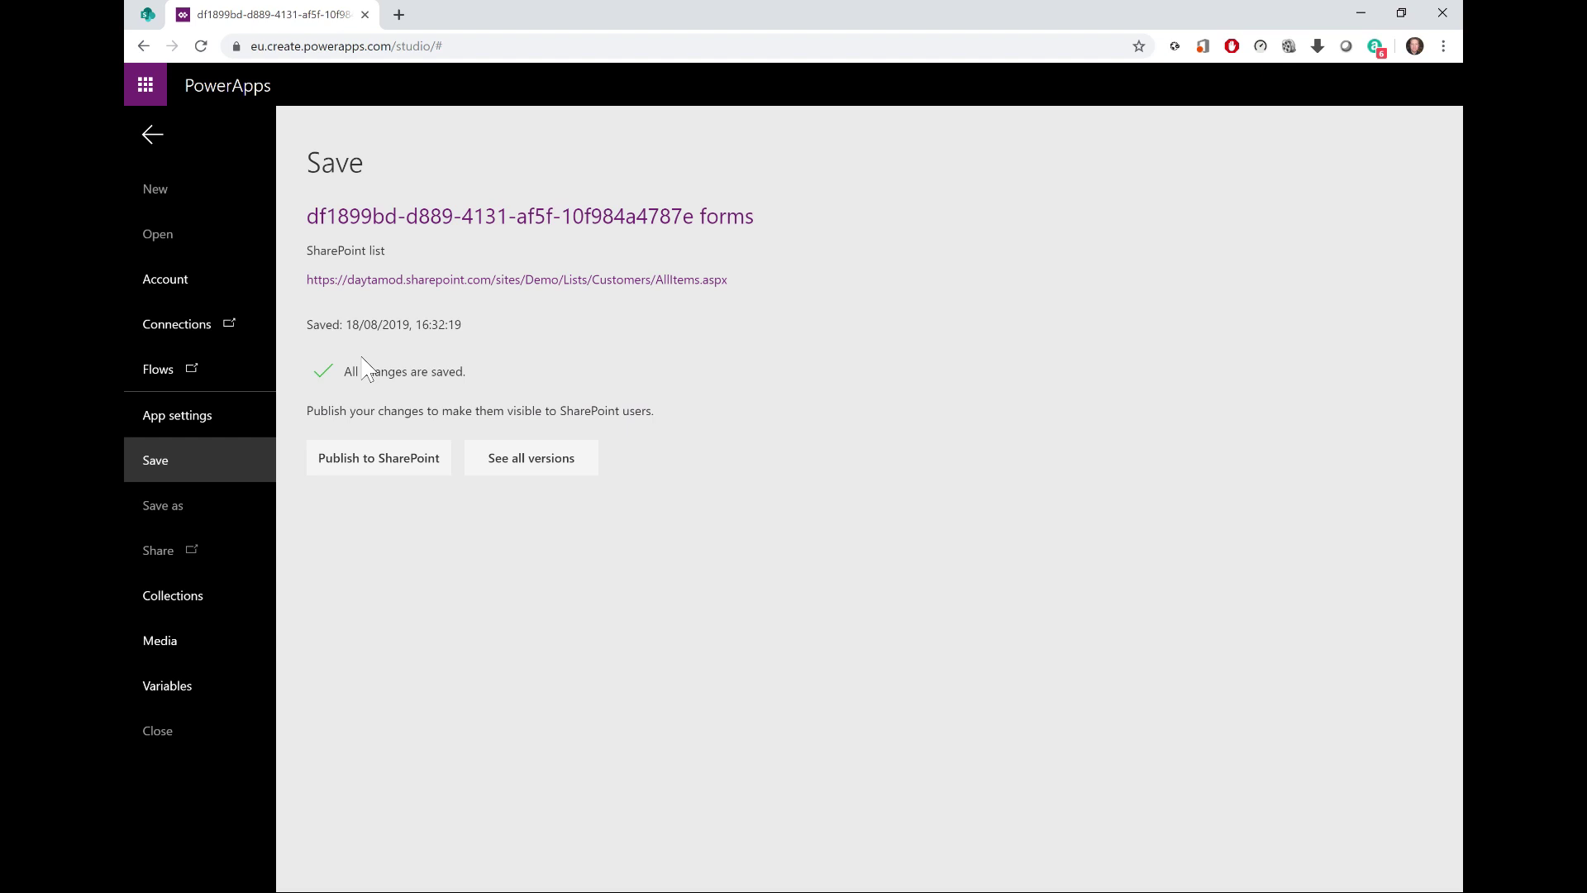
{"action": "left_click", "coordinate": [370, 454]}
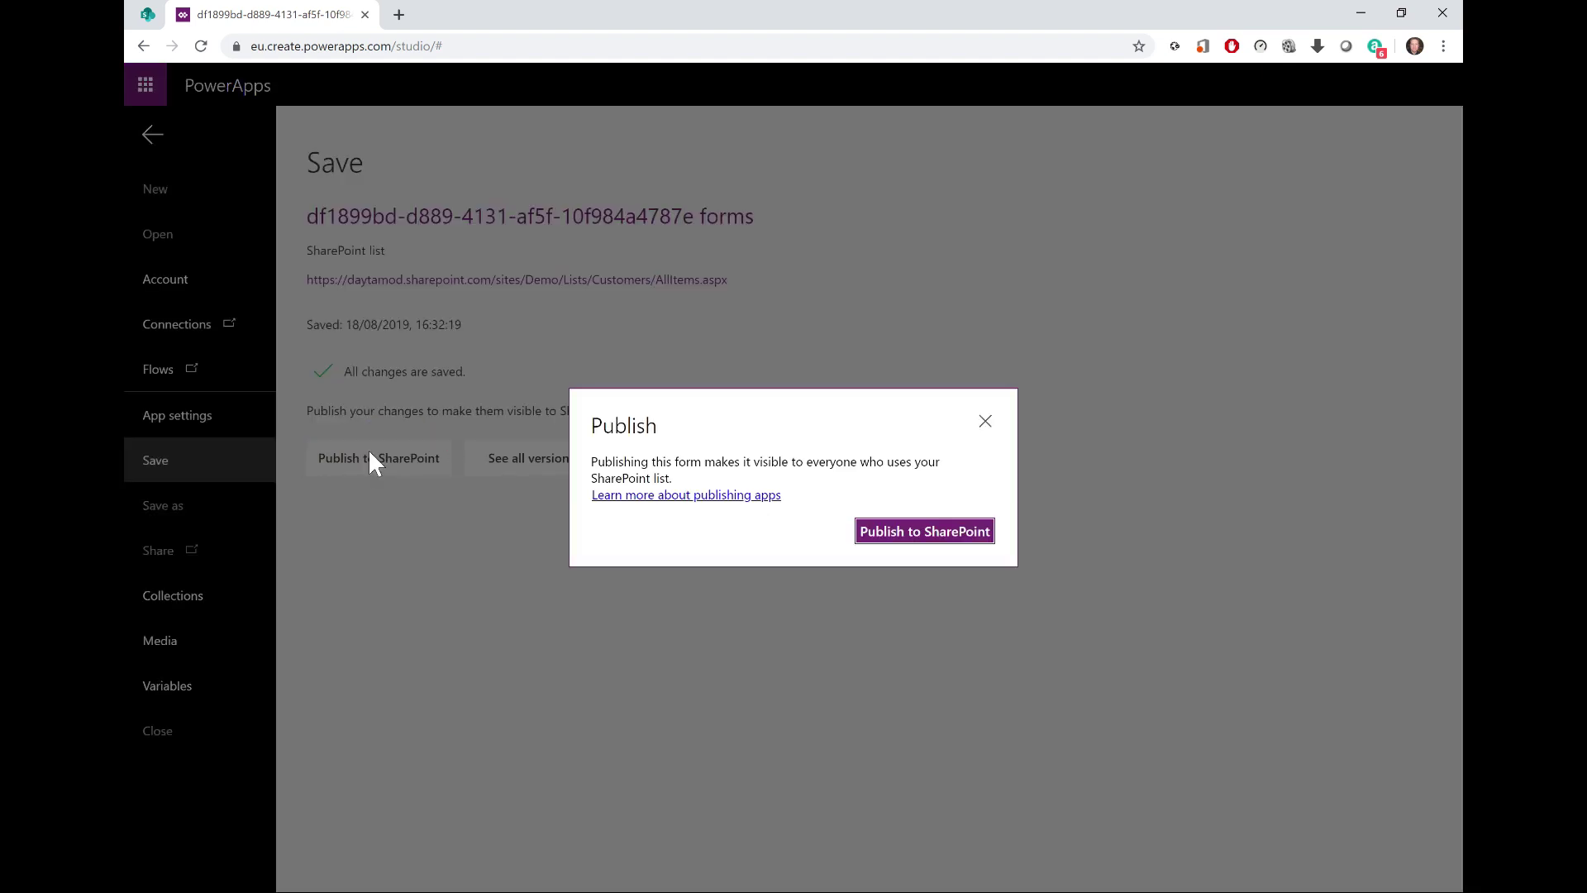
{"action": "left_click", "coordinate": [925, 531]}
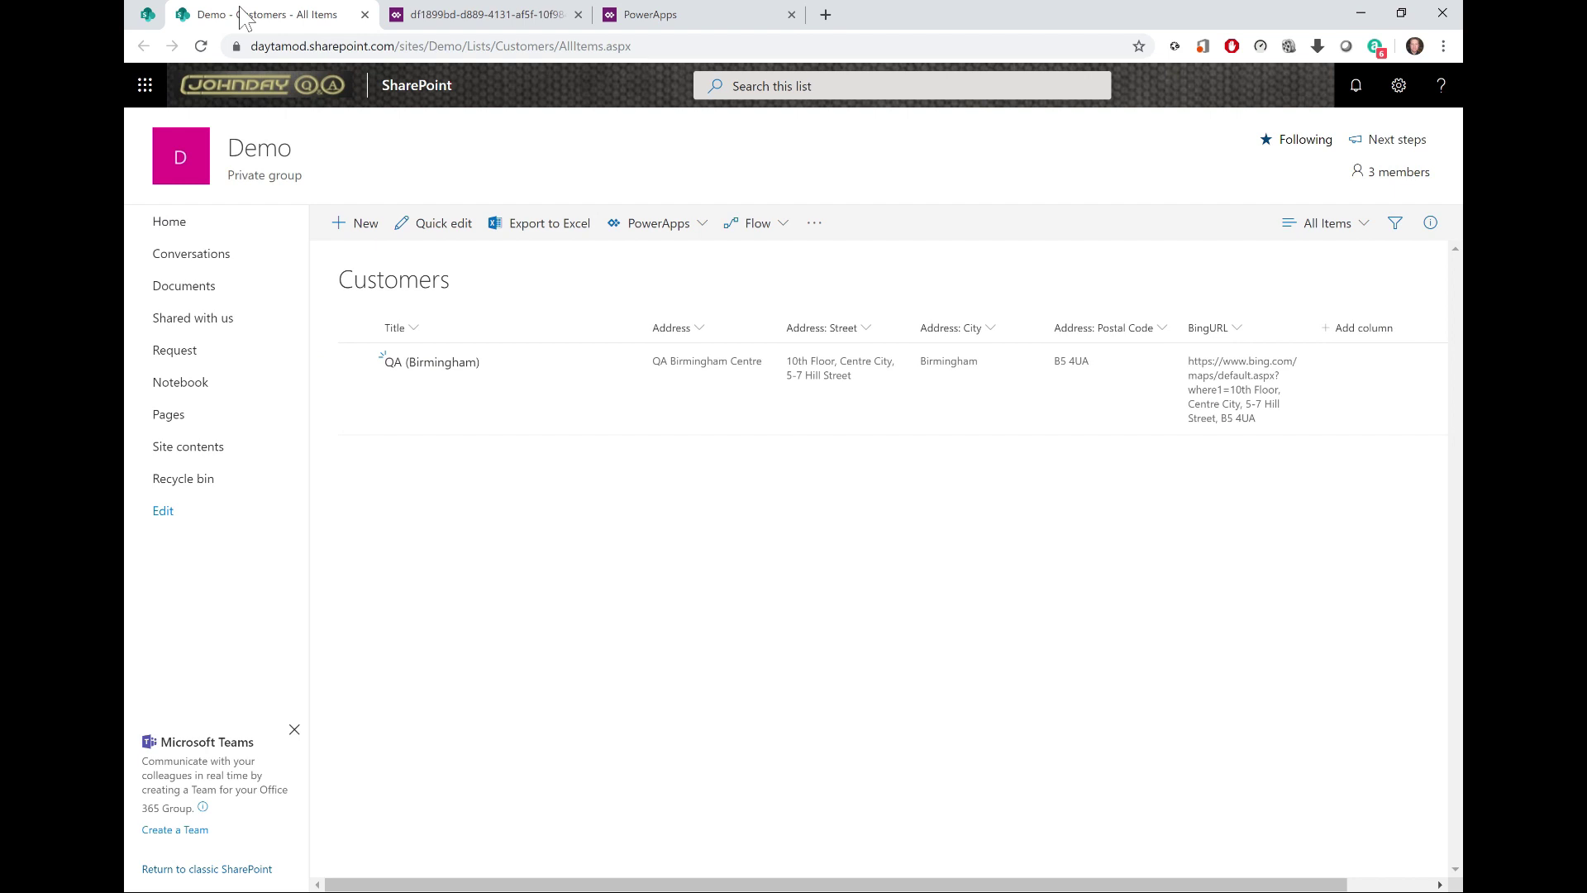
Step: Switch back to the SharePoint site tab
{"action": "left_click", "coordinate": [146, 18]}
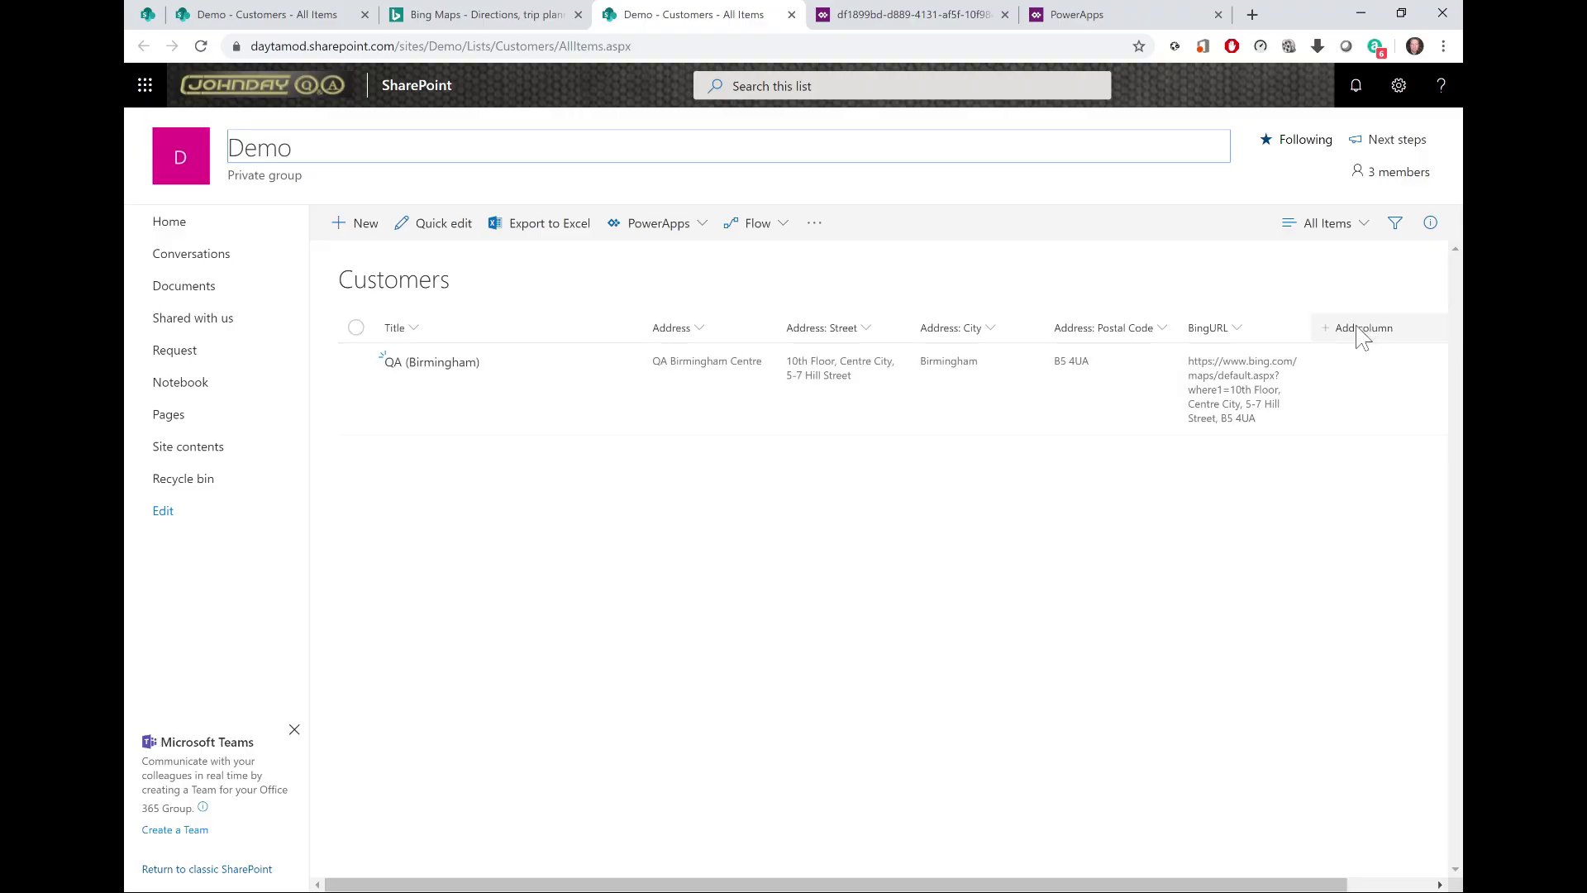
Step: Create a calculated GoogleURL column joining the google.com/maps/place address with & and Postal Code
{"action": "left_click", "coordinate": [1362, 330]}
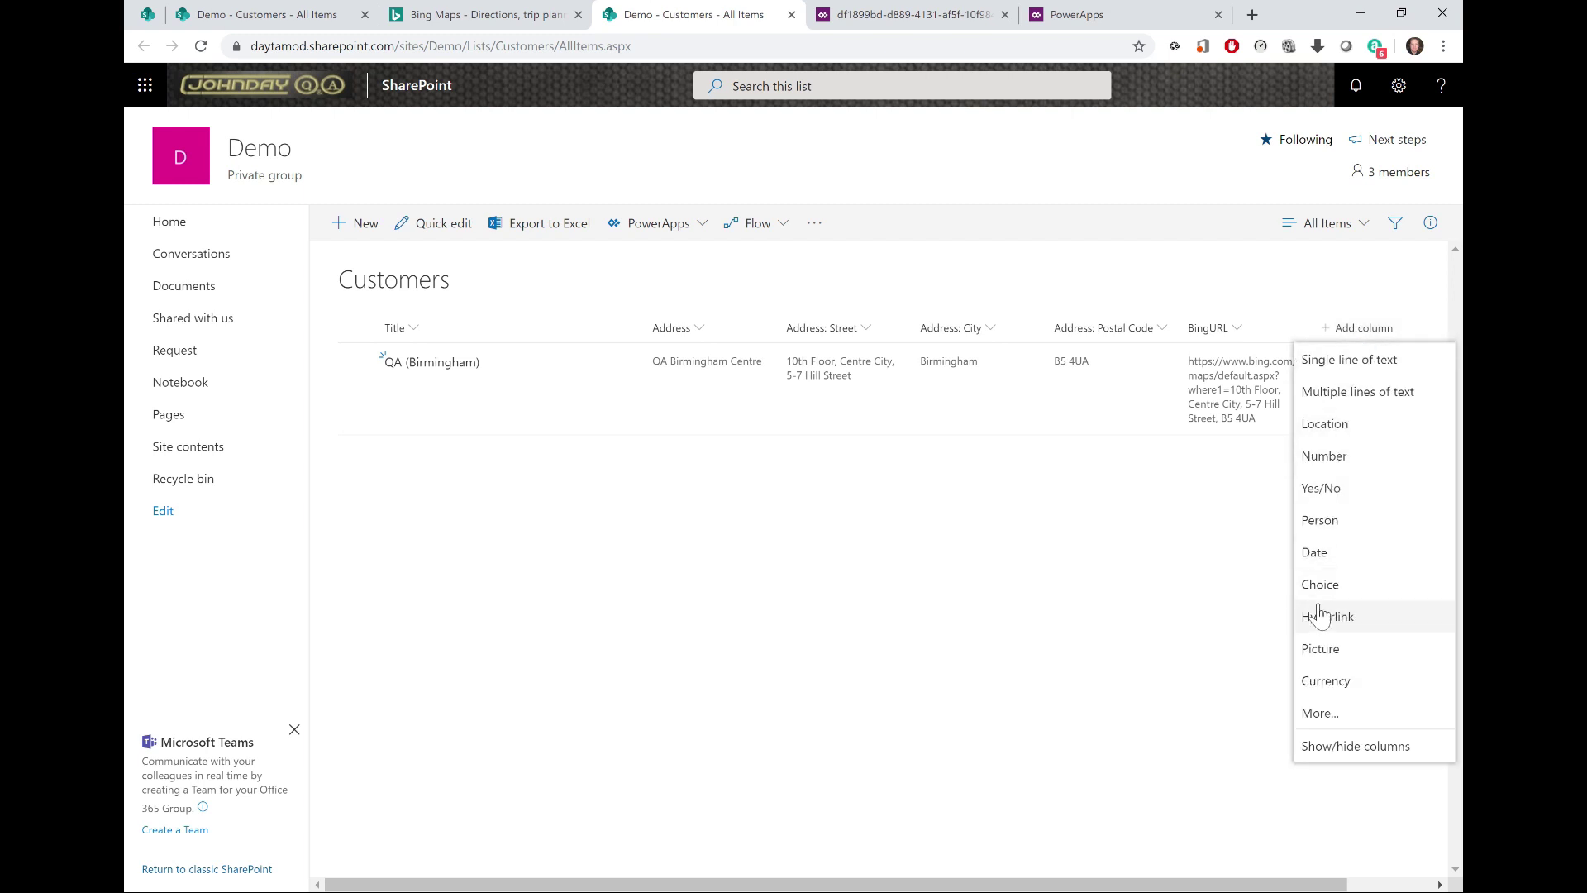
{"action": "left_click", "coordinate": [1321, 715]}
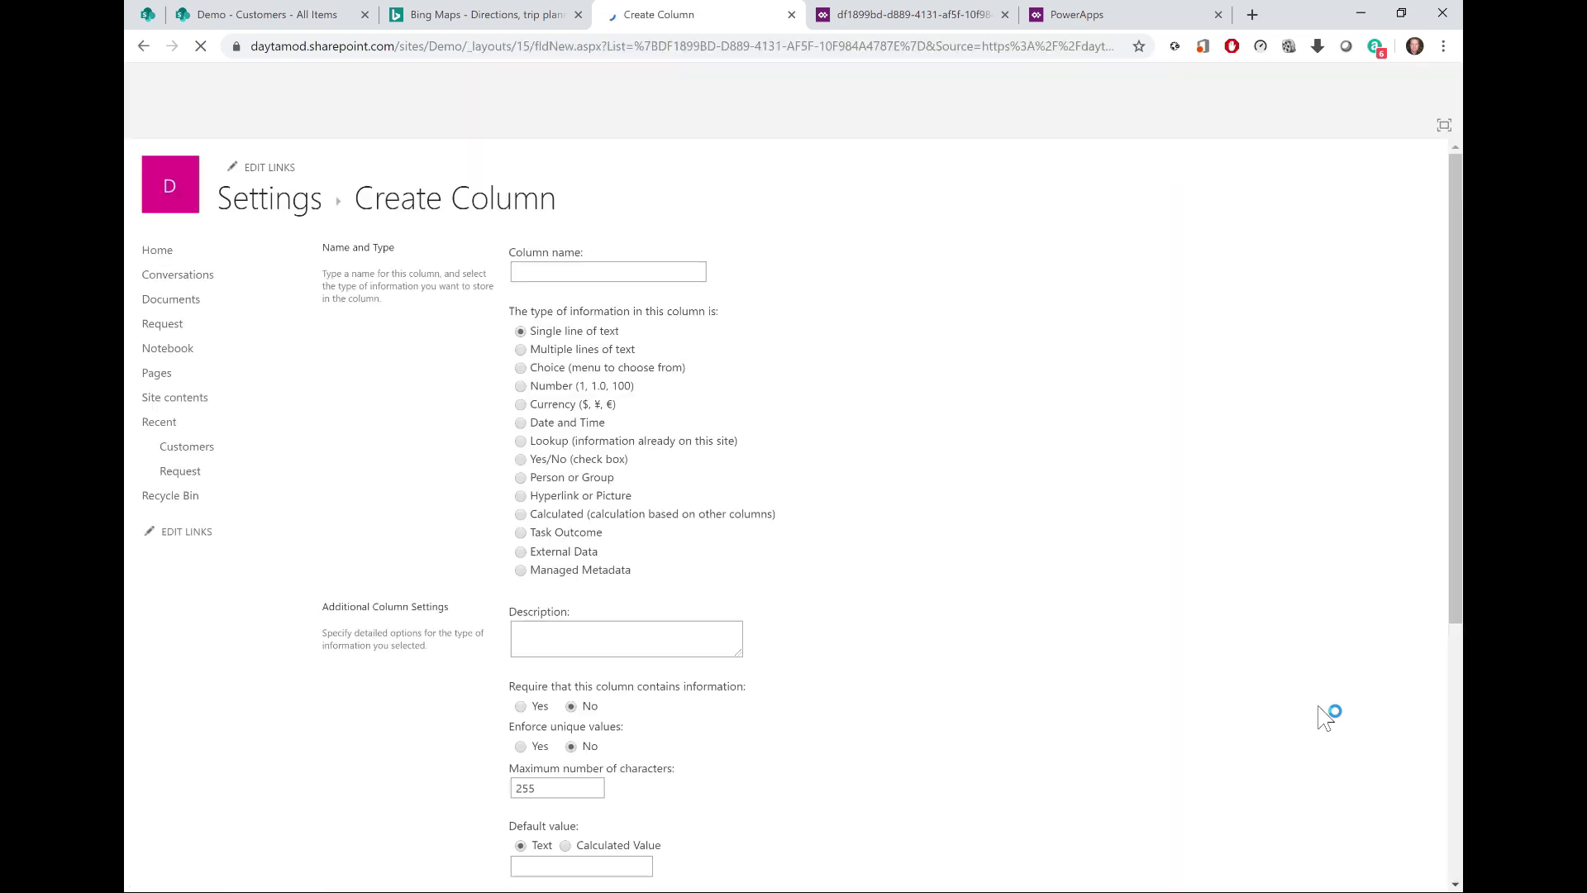
{"action": "type", "text": "GoogleURL"}
{"action": "left_click", "coordinate": [520, 514]}
{"action": "scroll", "coordinate": [1458, 562], "scroll_direction": "down", "scroll_amount": 1}
{"action": "scroll", "coordinate": [1458, 562], "scroll_direction": "down", "scroll_amount": 4}
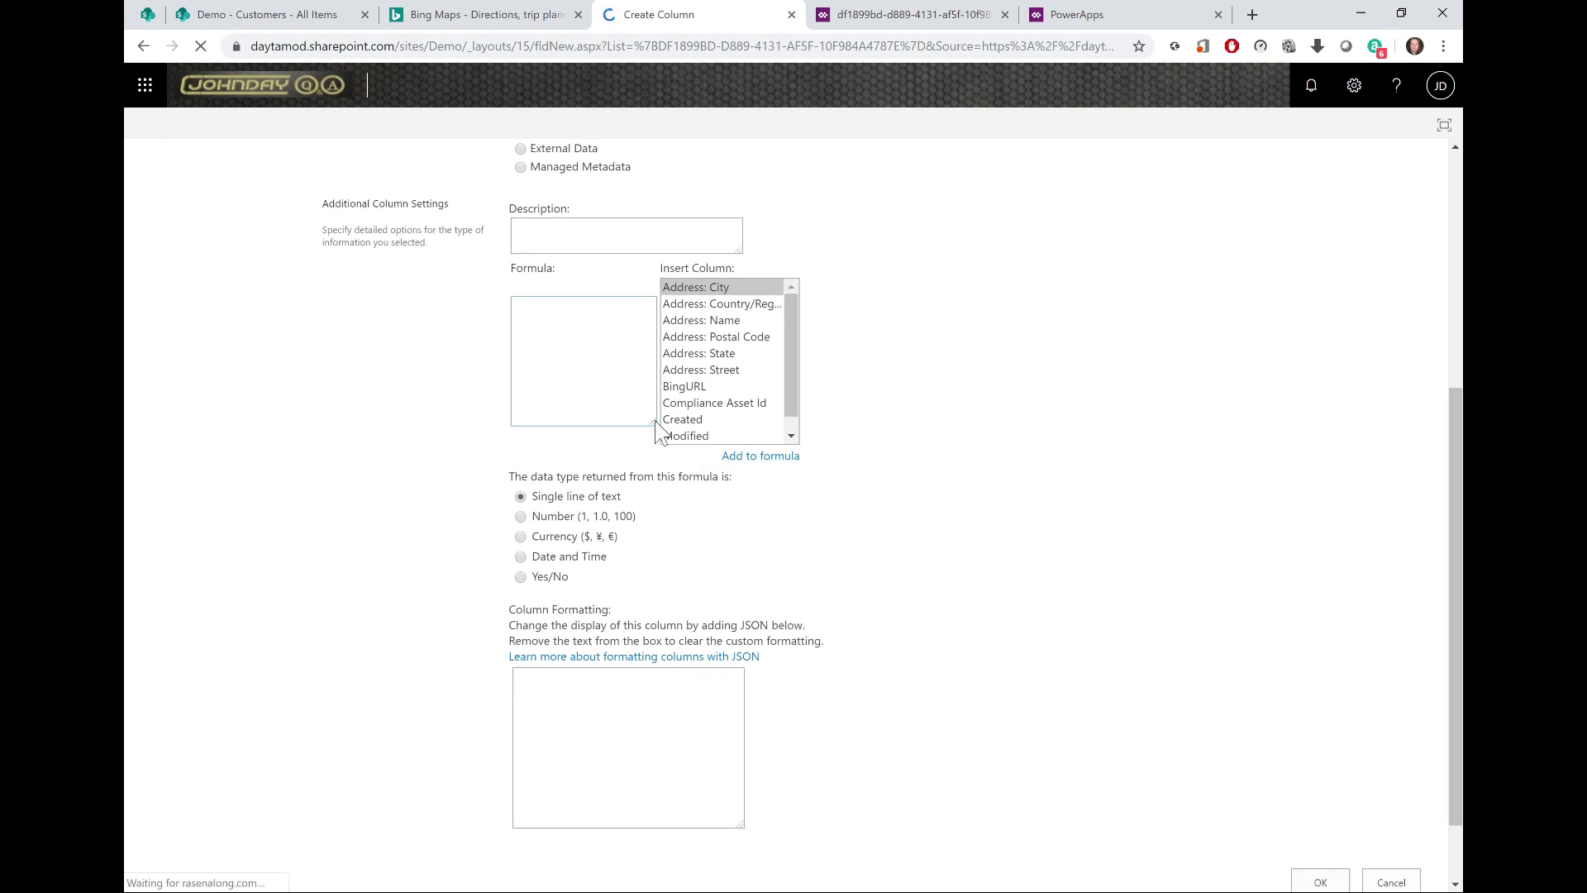
{"action": "left_click_drag", "start_coordinate": [655, 420], "coordinate": [1052, 451]}
{"action": "type", "text": "=\"https://www.google.com/maps/place/\""}
{"action": "type", "text": "&"}
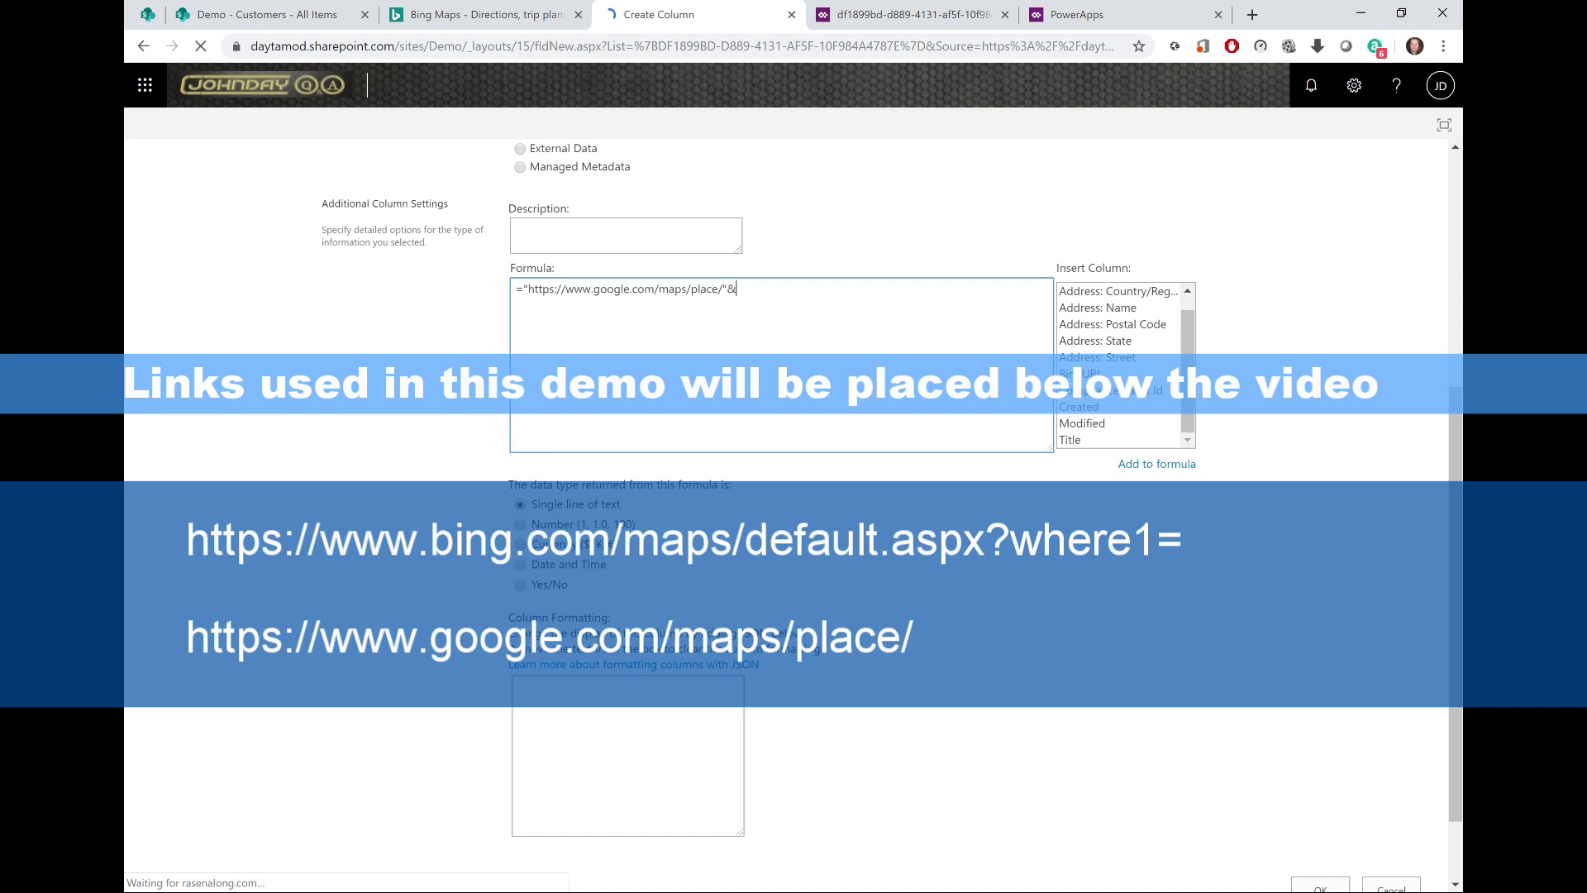
{"action": "double_click", "coordinate": [1104, 325]}
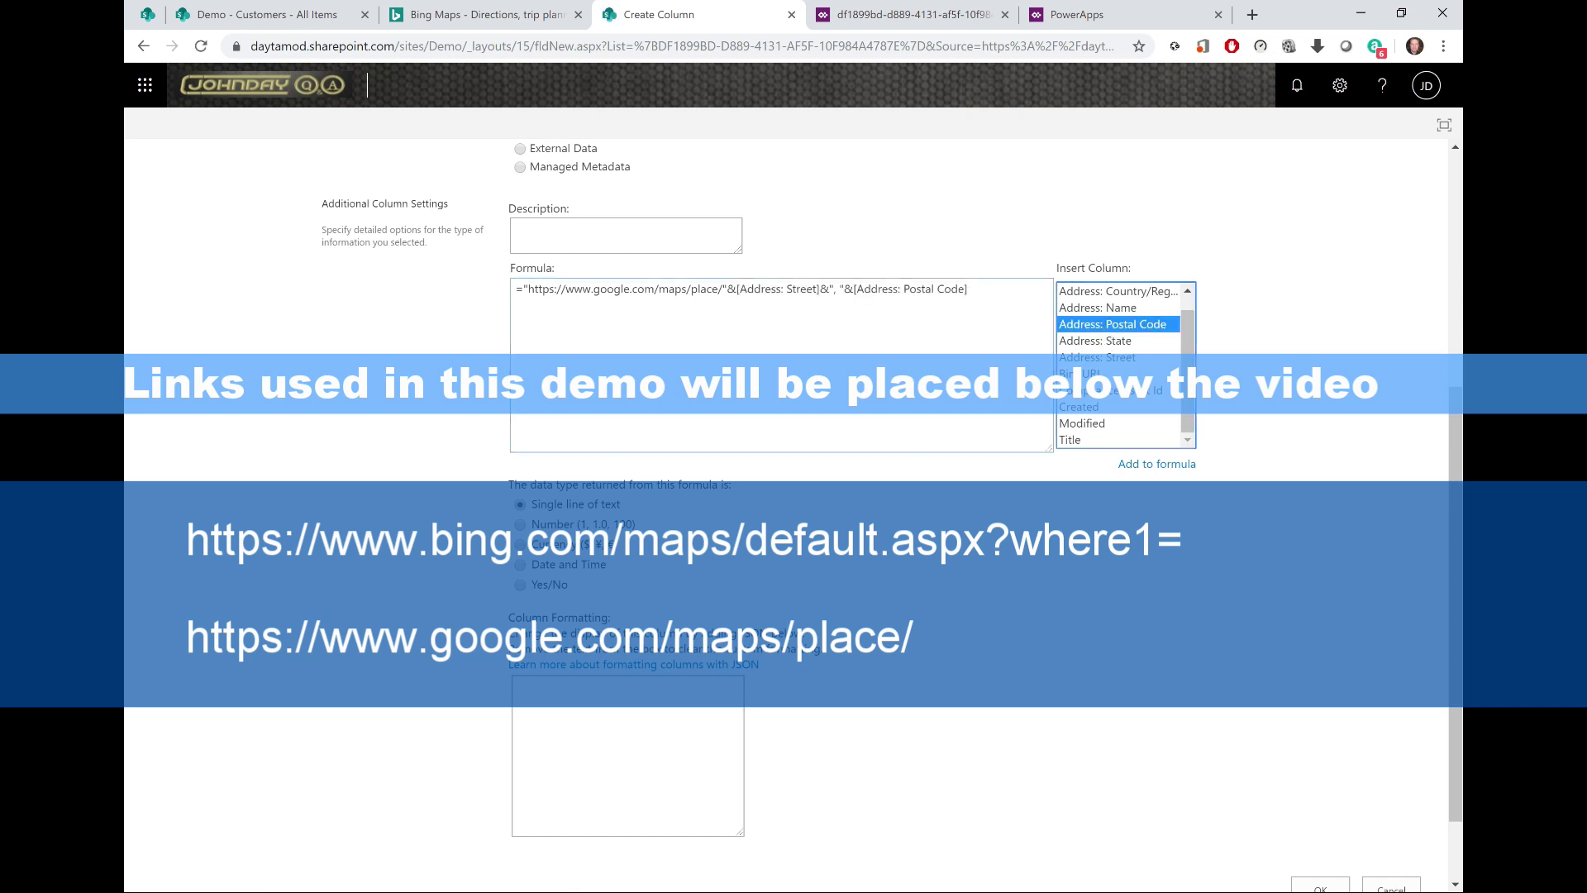
{"action": "scroll", "coordinate": [827, 496], "scroll_direction": "down", "scroll_amount": 2}
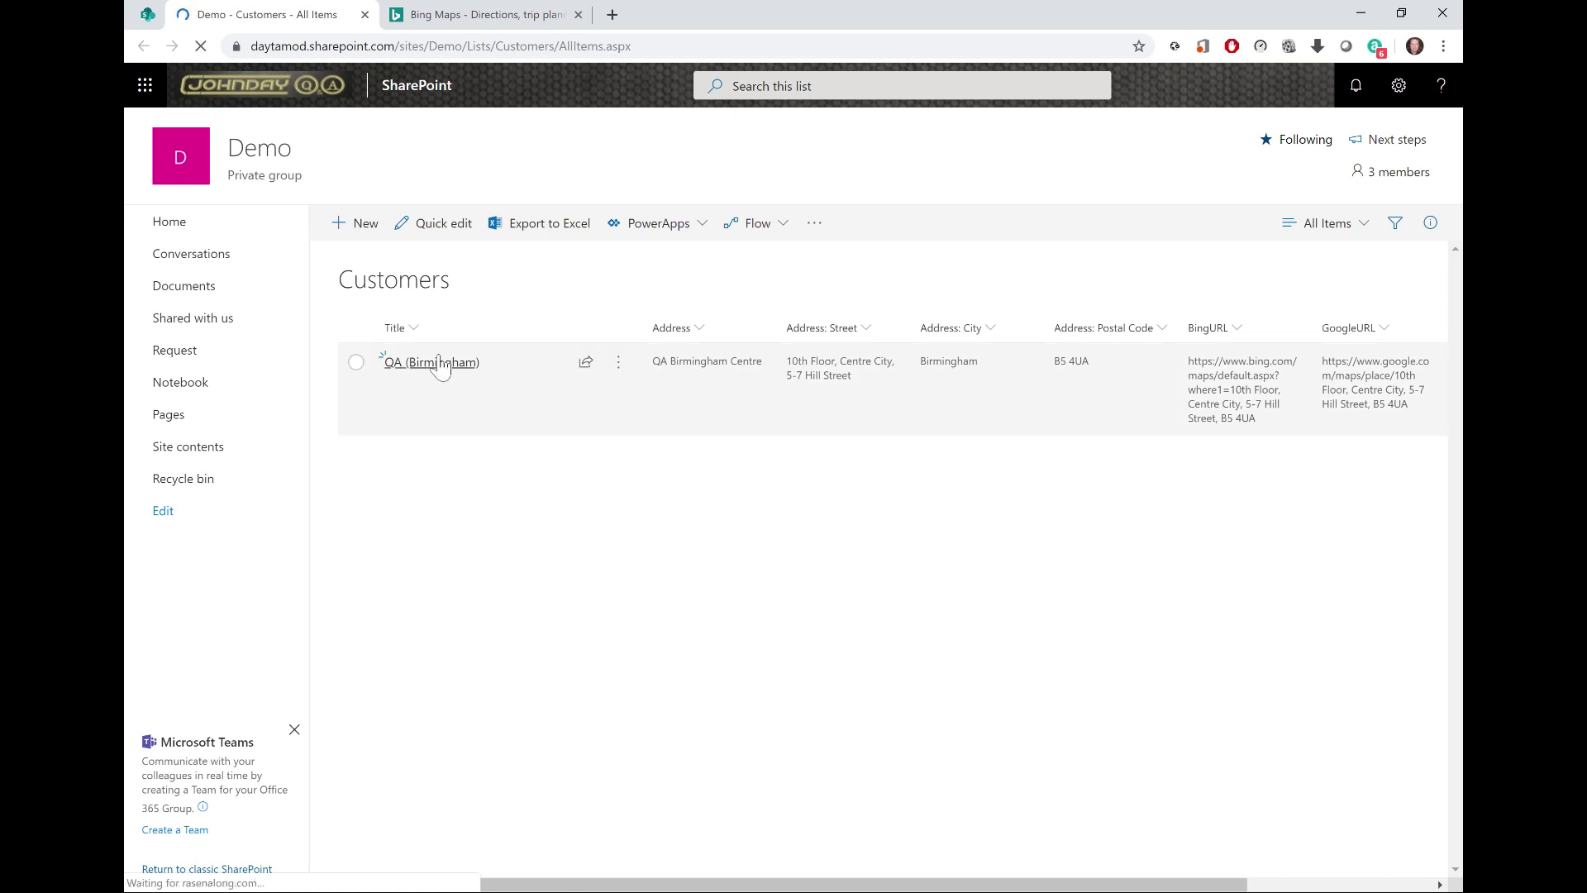
Step: Open the QA (Birmingham) item, then refresh the Customers data source in PowerApps
{"action": "left_click", "coordinate": [436, 374]}
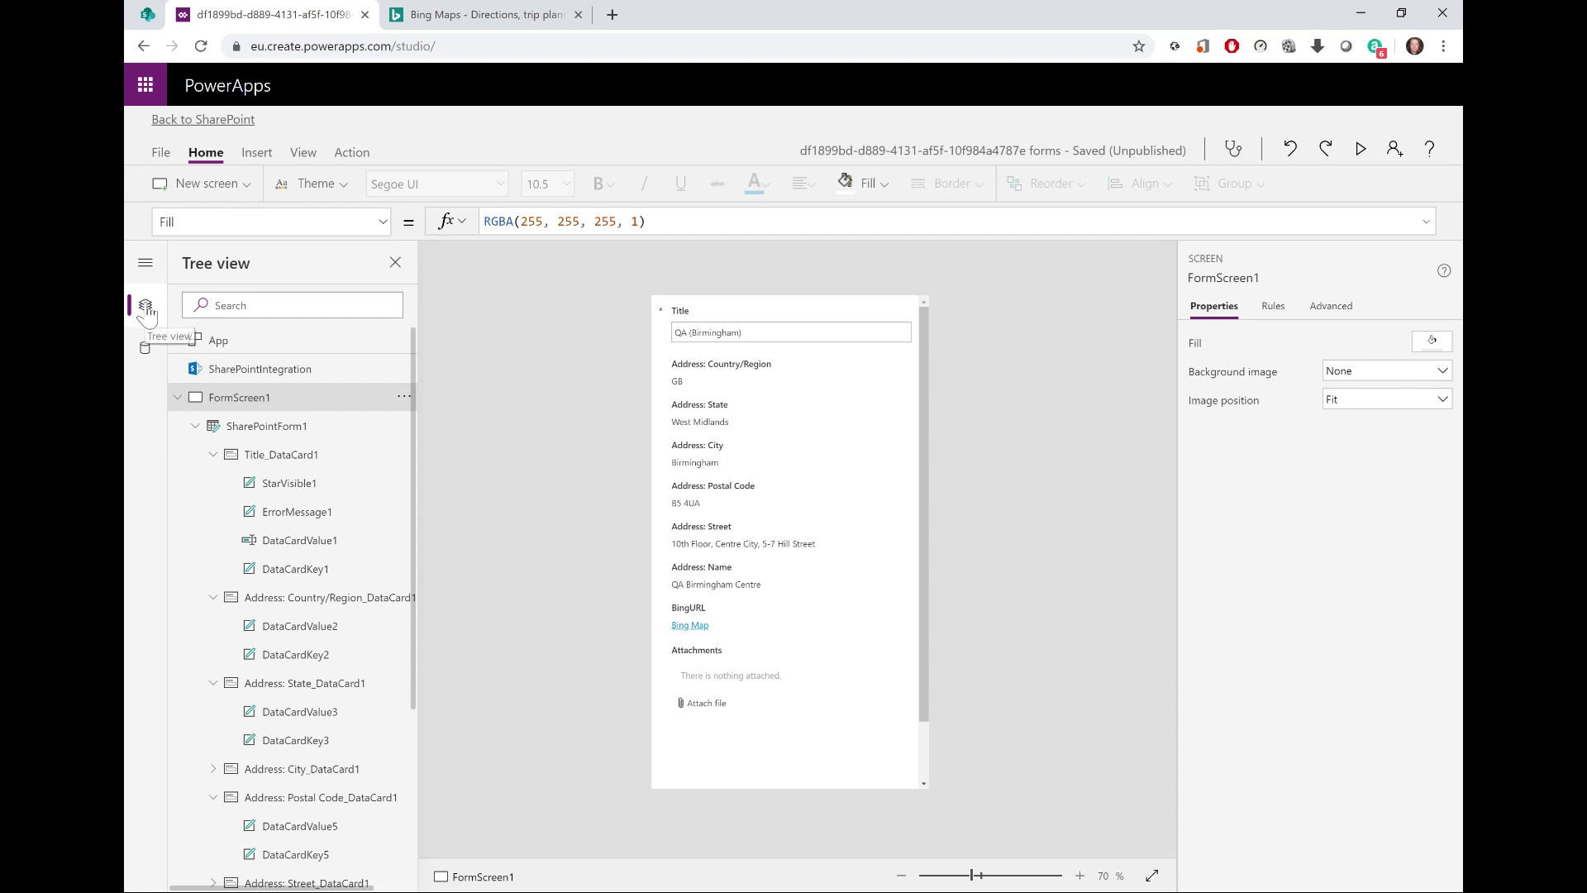
{"action": "left_click", "coordinate": [147, 354]}
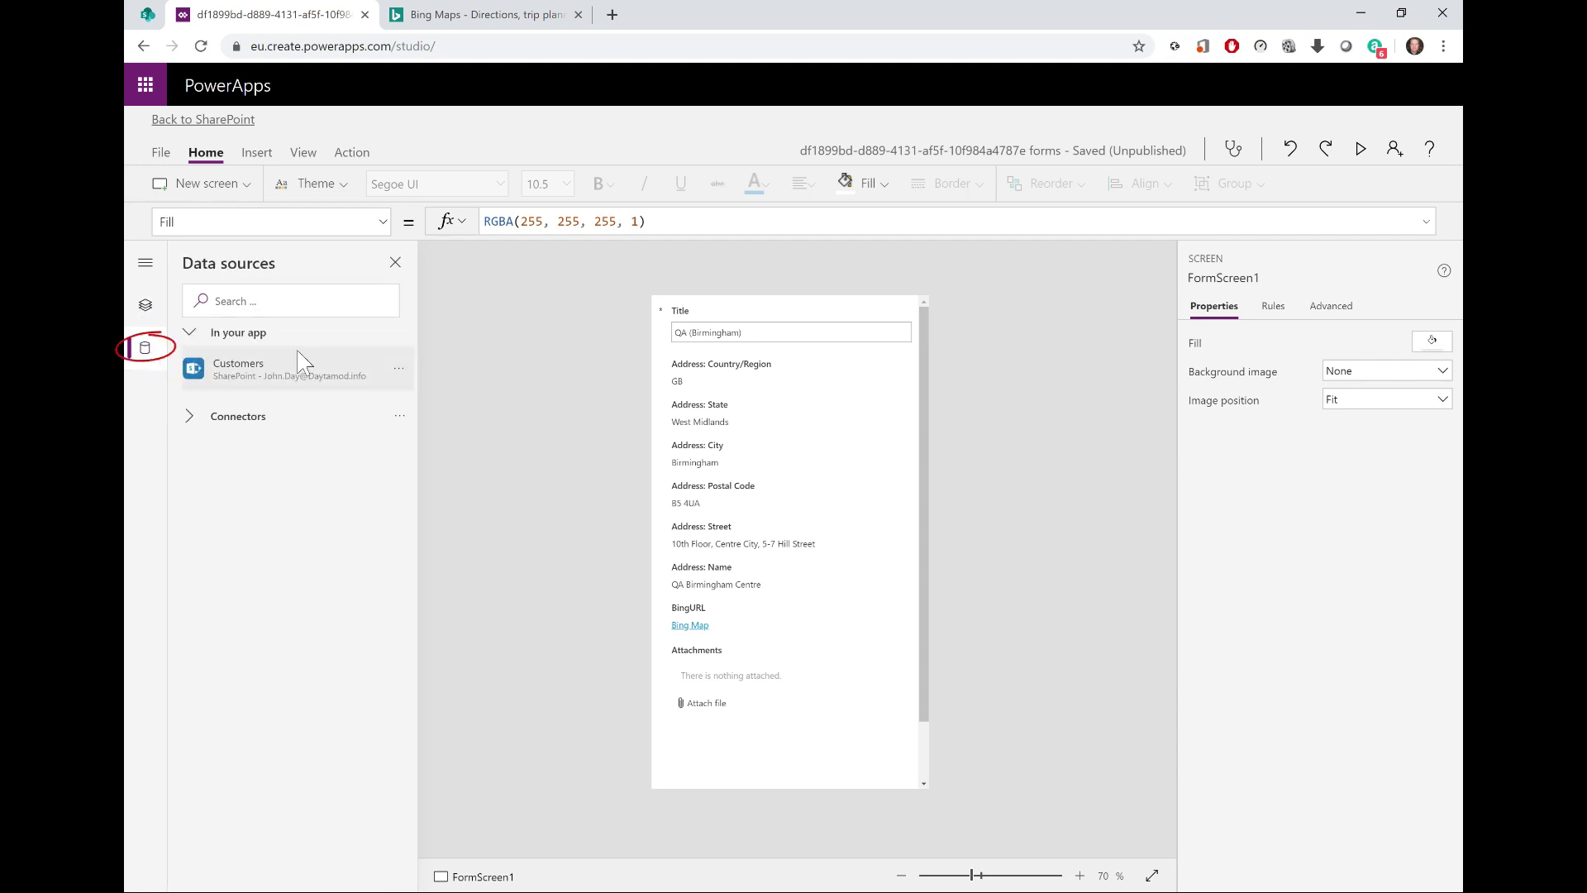
{"action": "left_click", "coordinate": [400, 370]}
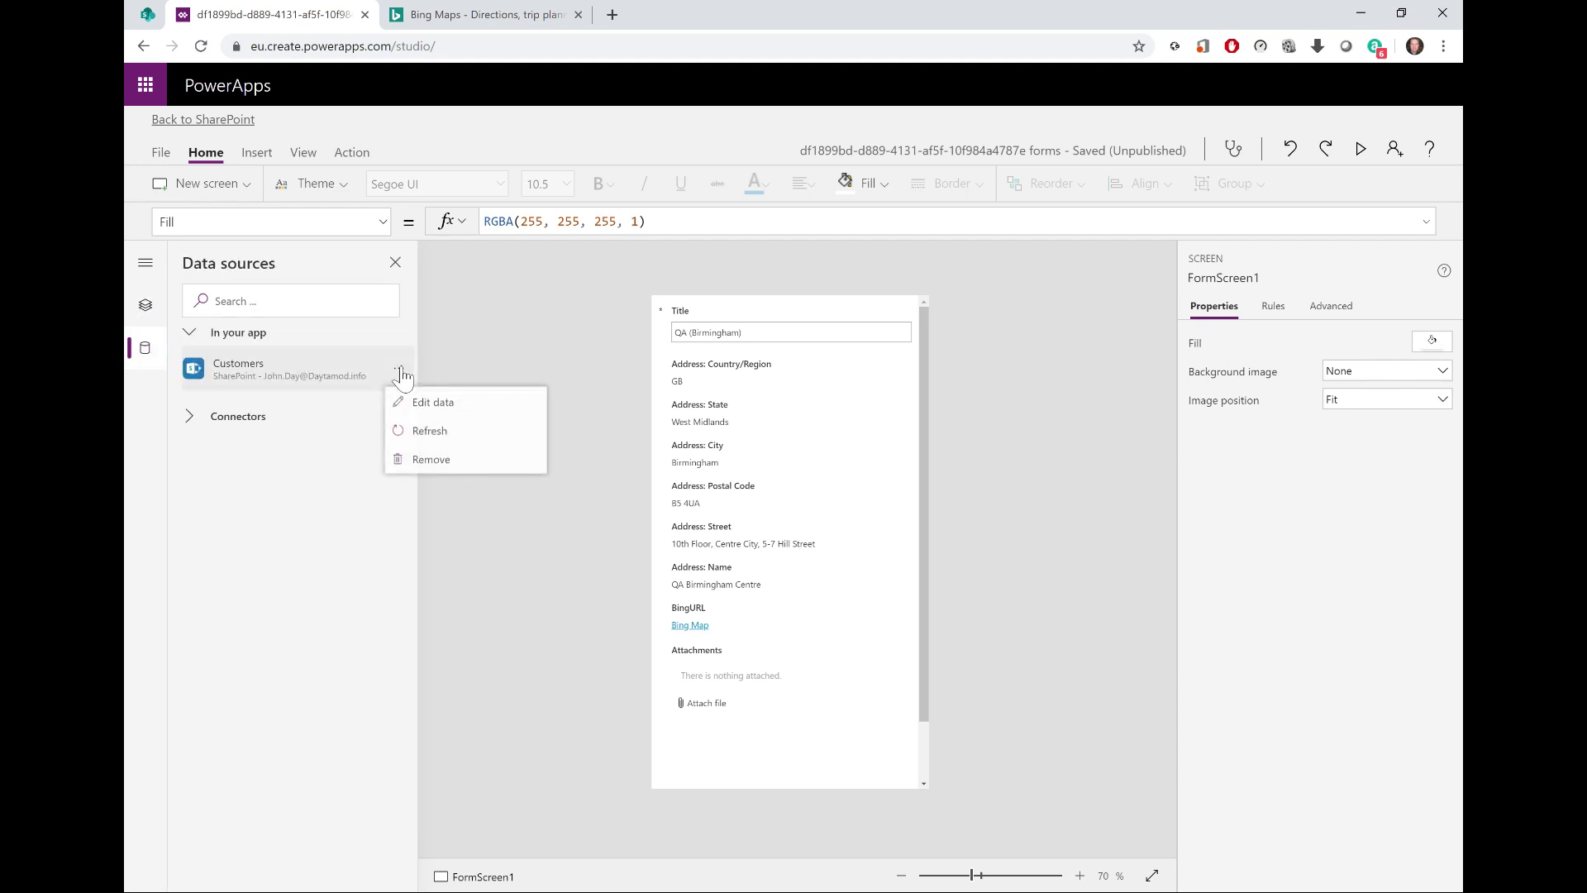
{"action": "left_click", "coordinate": [446, 438]}
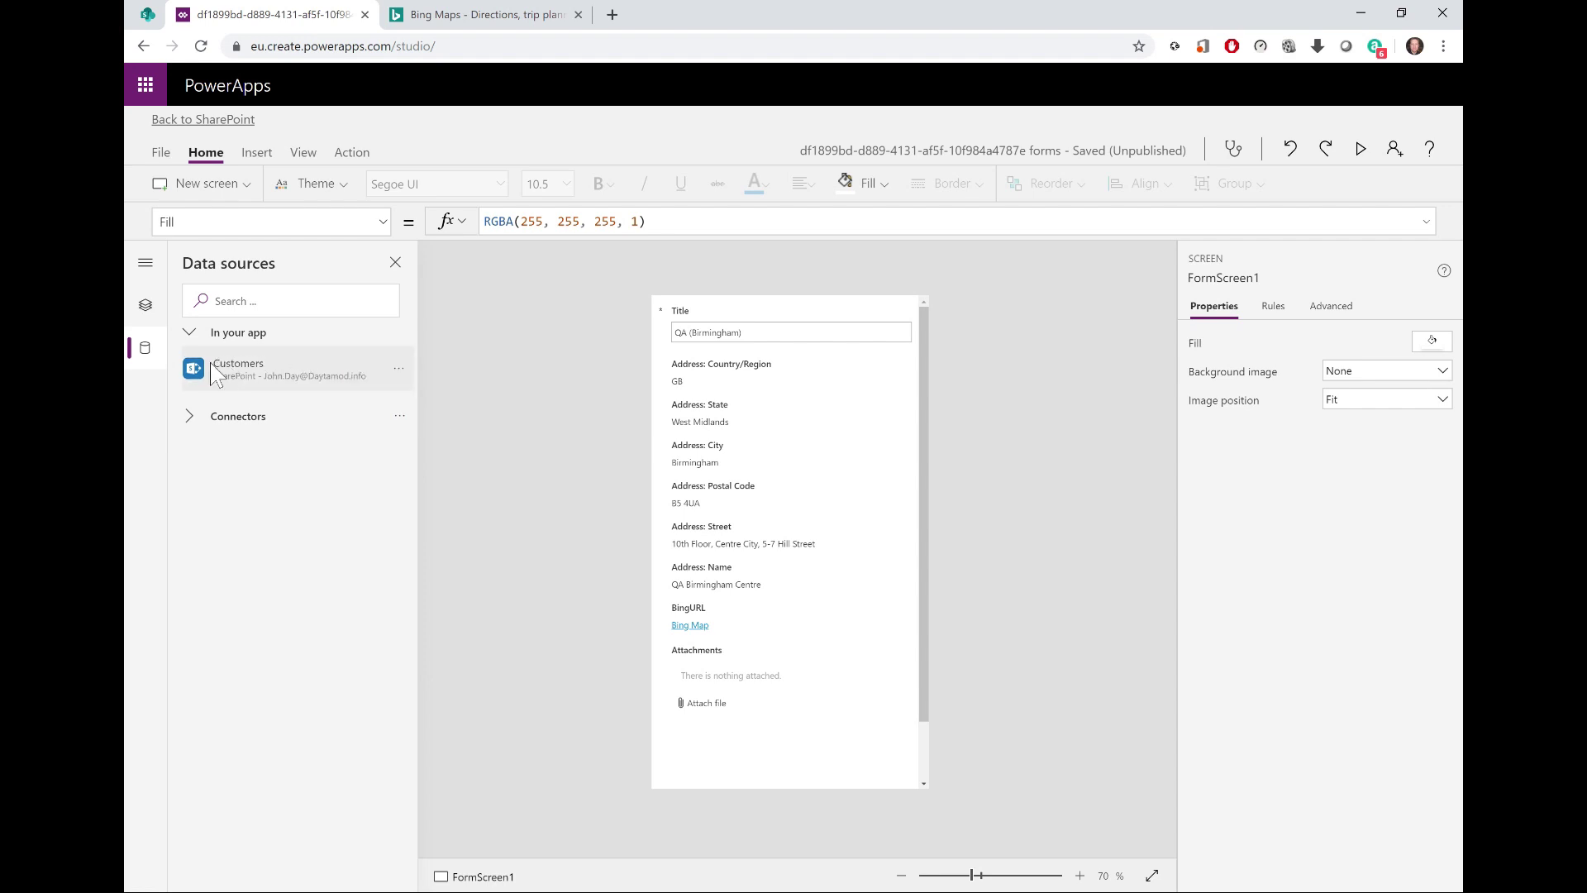
Step: Add the GoogleURL field to the Customers form through Edit fields > Add field
{"action": "left_click", "coordinate": [147, 310]}
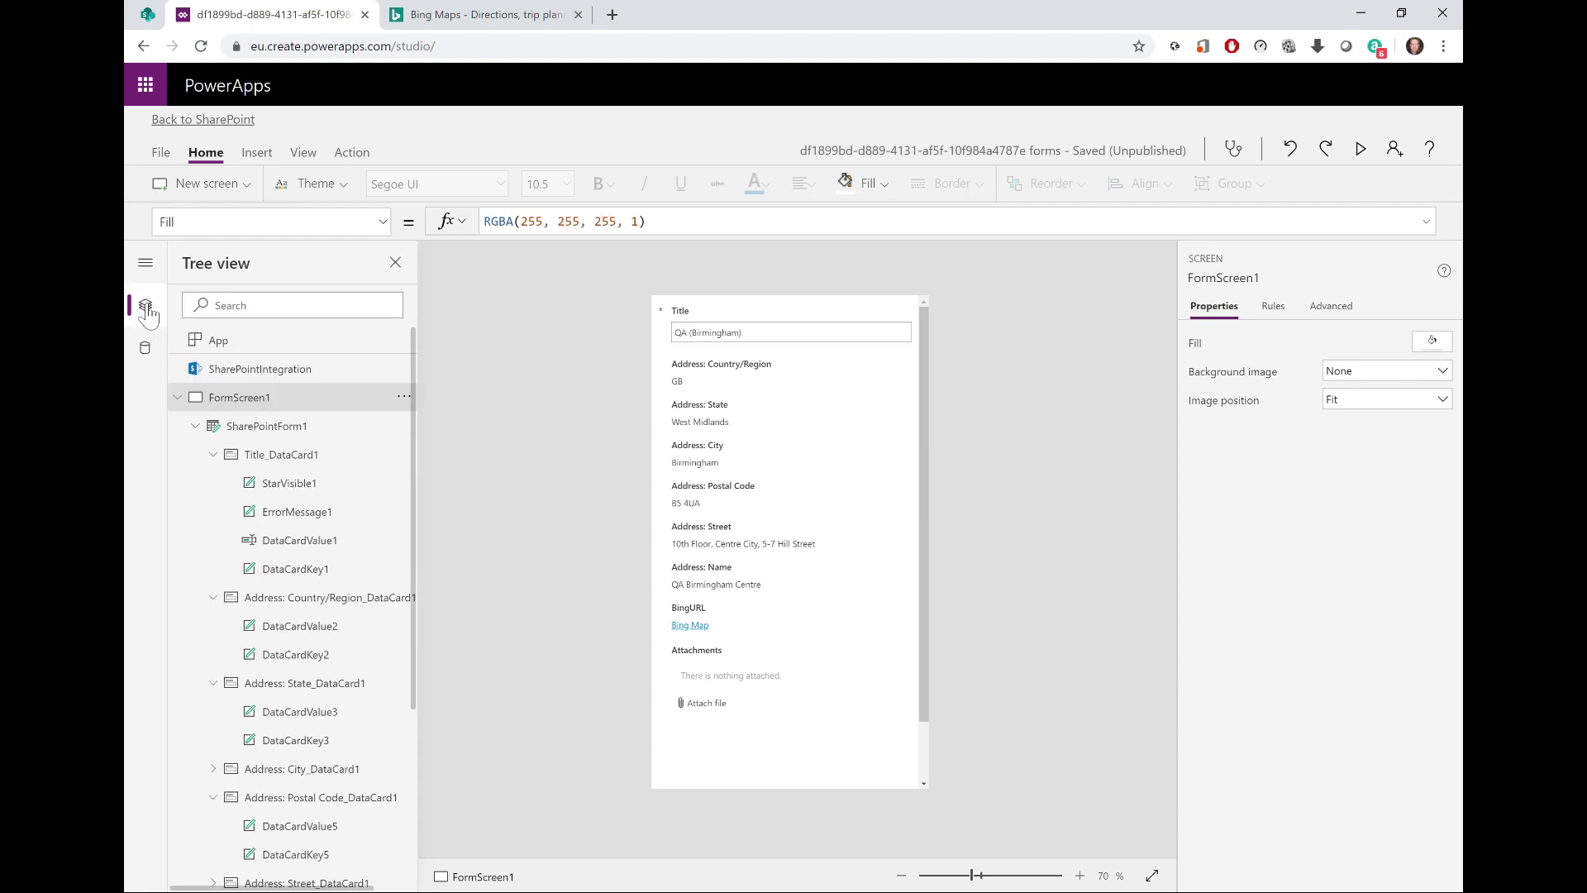
{"action": "left_click", "coordinate": [277, 428]}
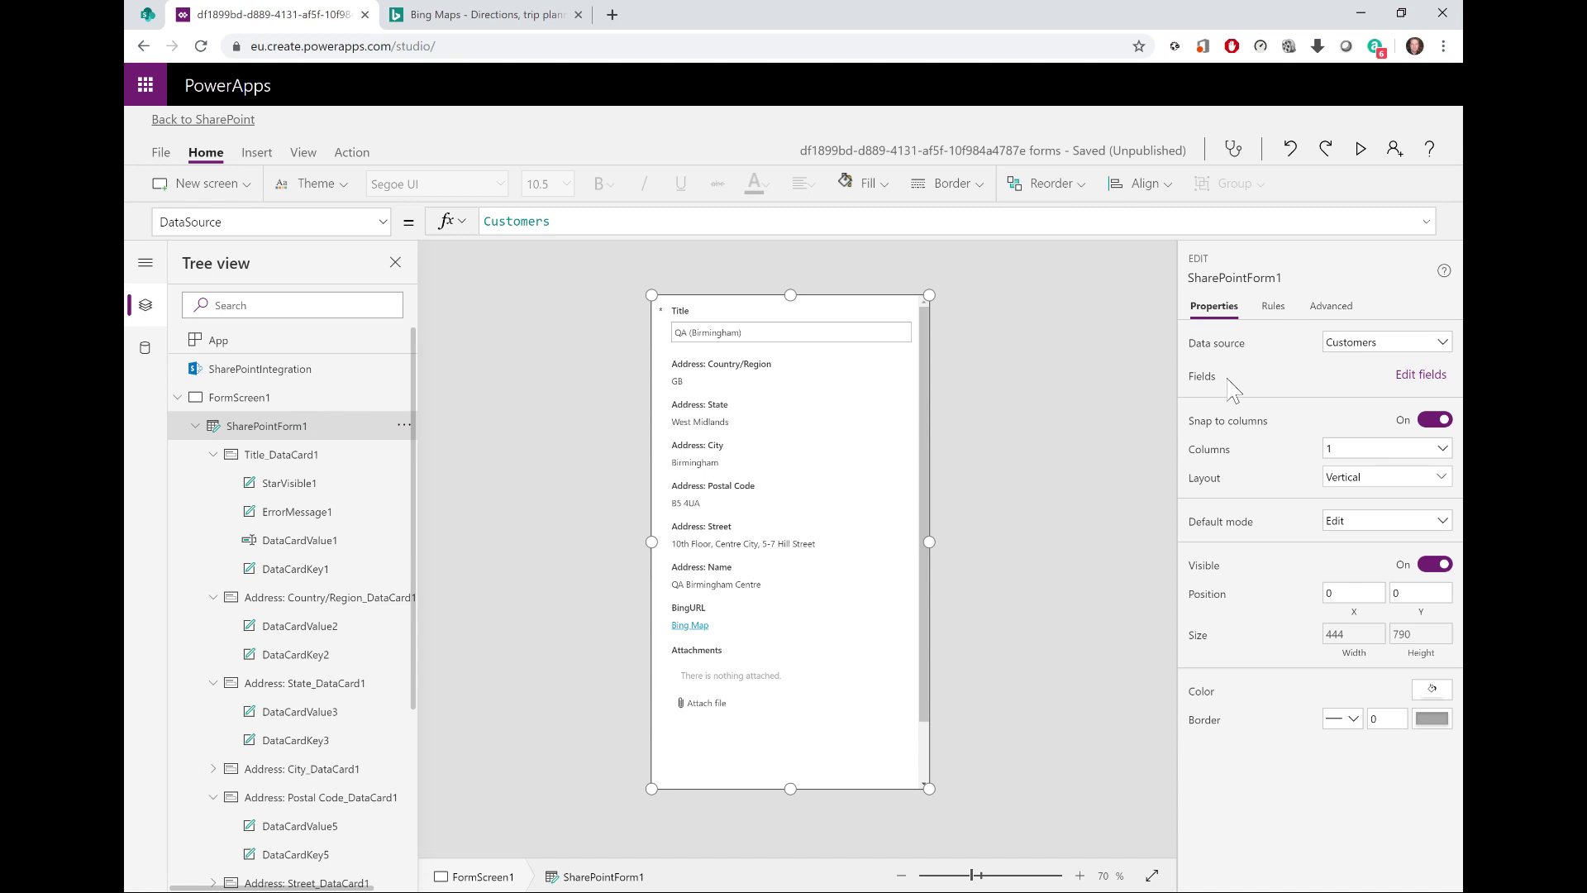
{"action": "left_click", "coordinate": [1421, 382]}
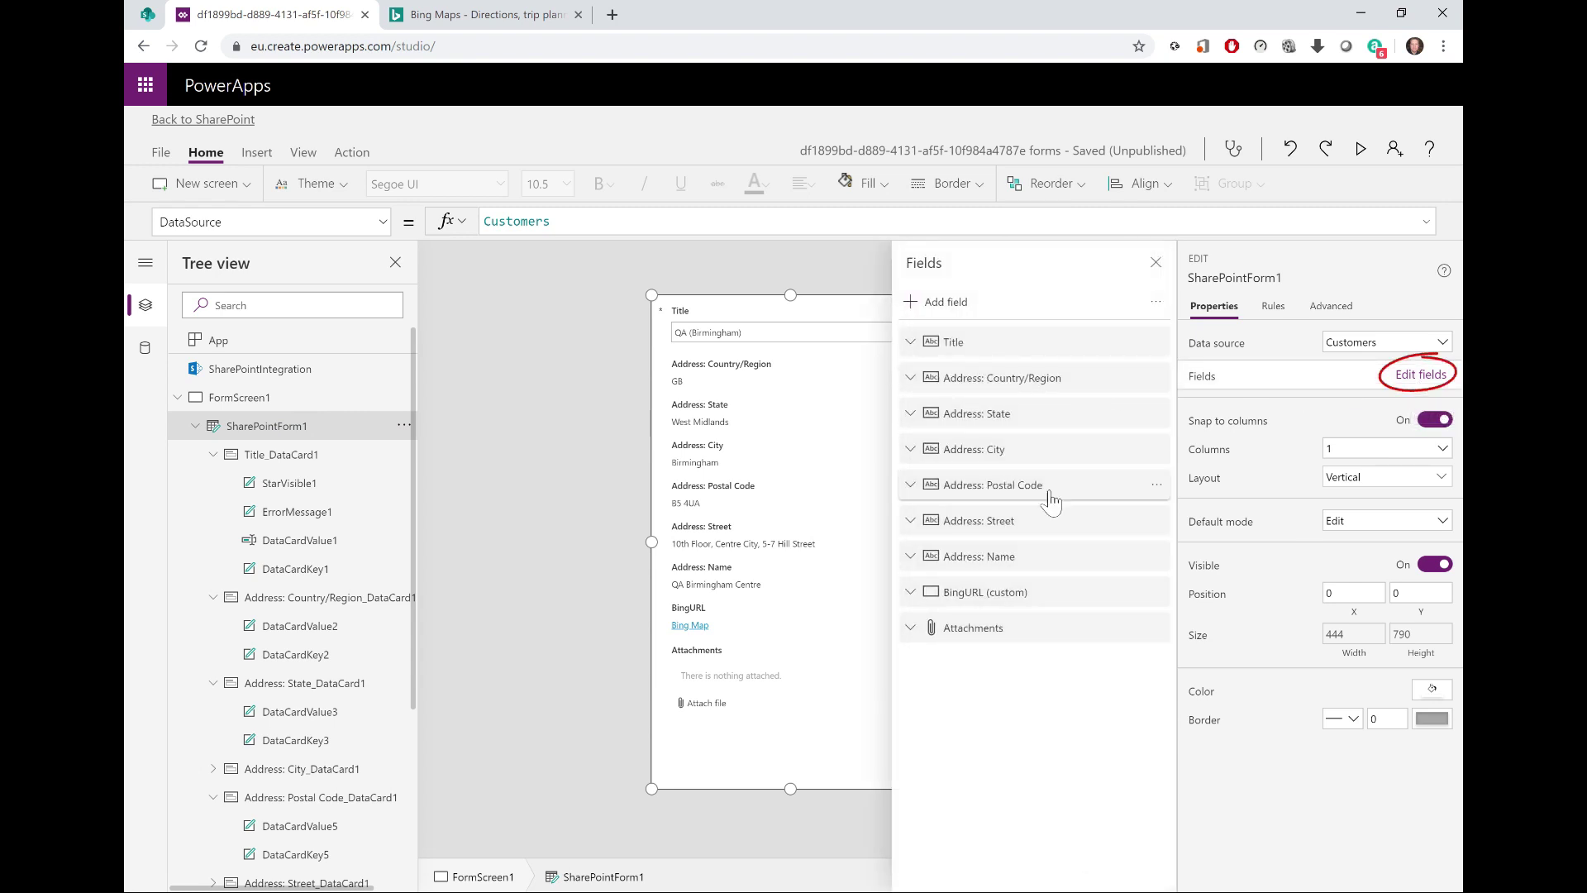
{"action": "left_click", "coordinate": [919, 304]}
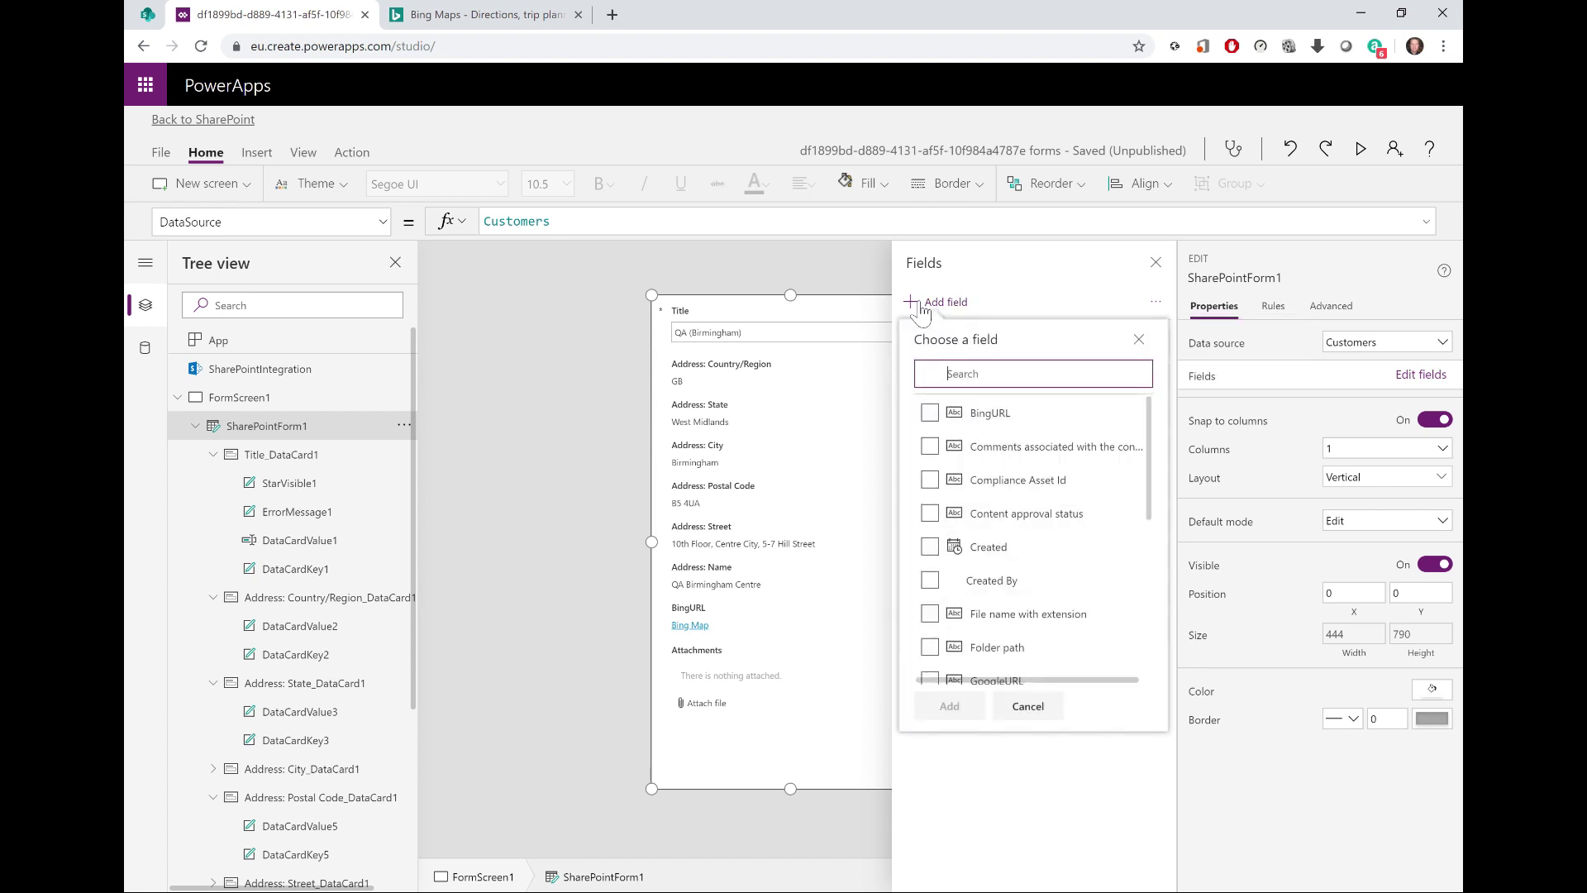
{"action": "scroll", "coordinate": [1117, 475], "scroll_direction": "down", "scroll_amount": 3}
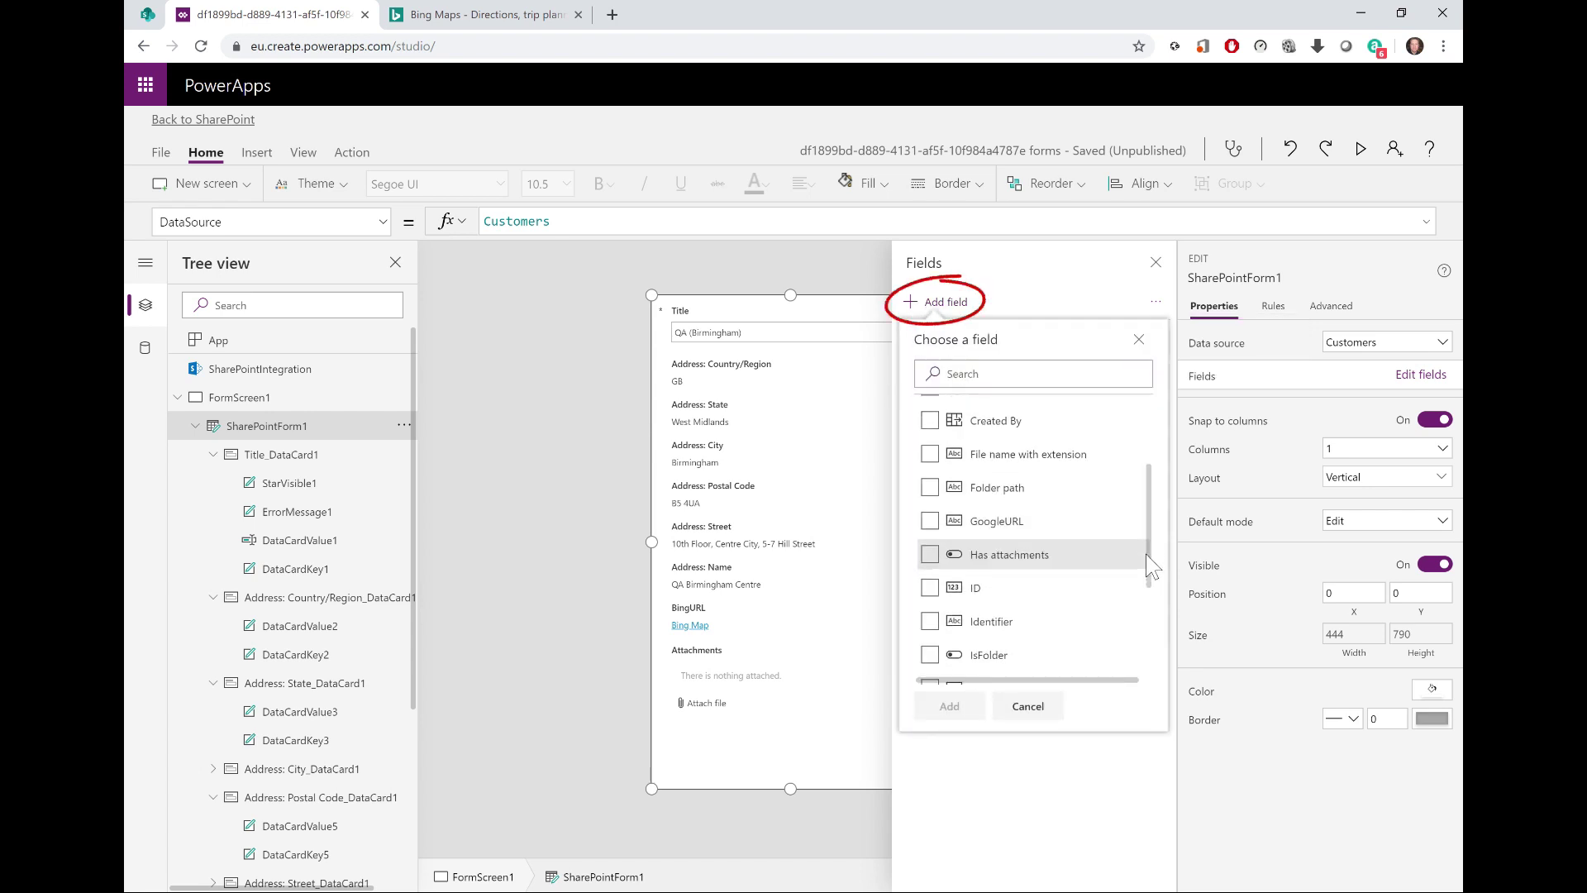
{"action": "left_click", "coordinate": [927, 524]}
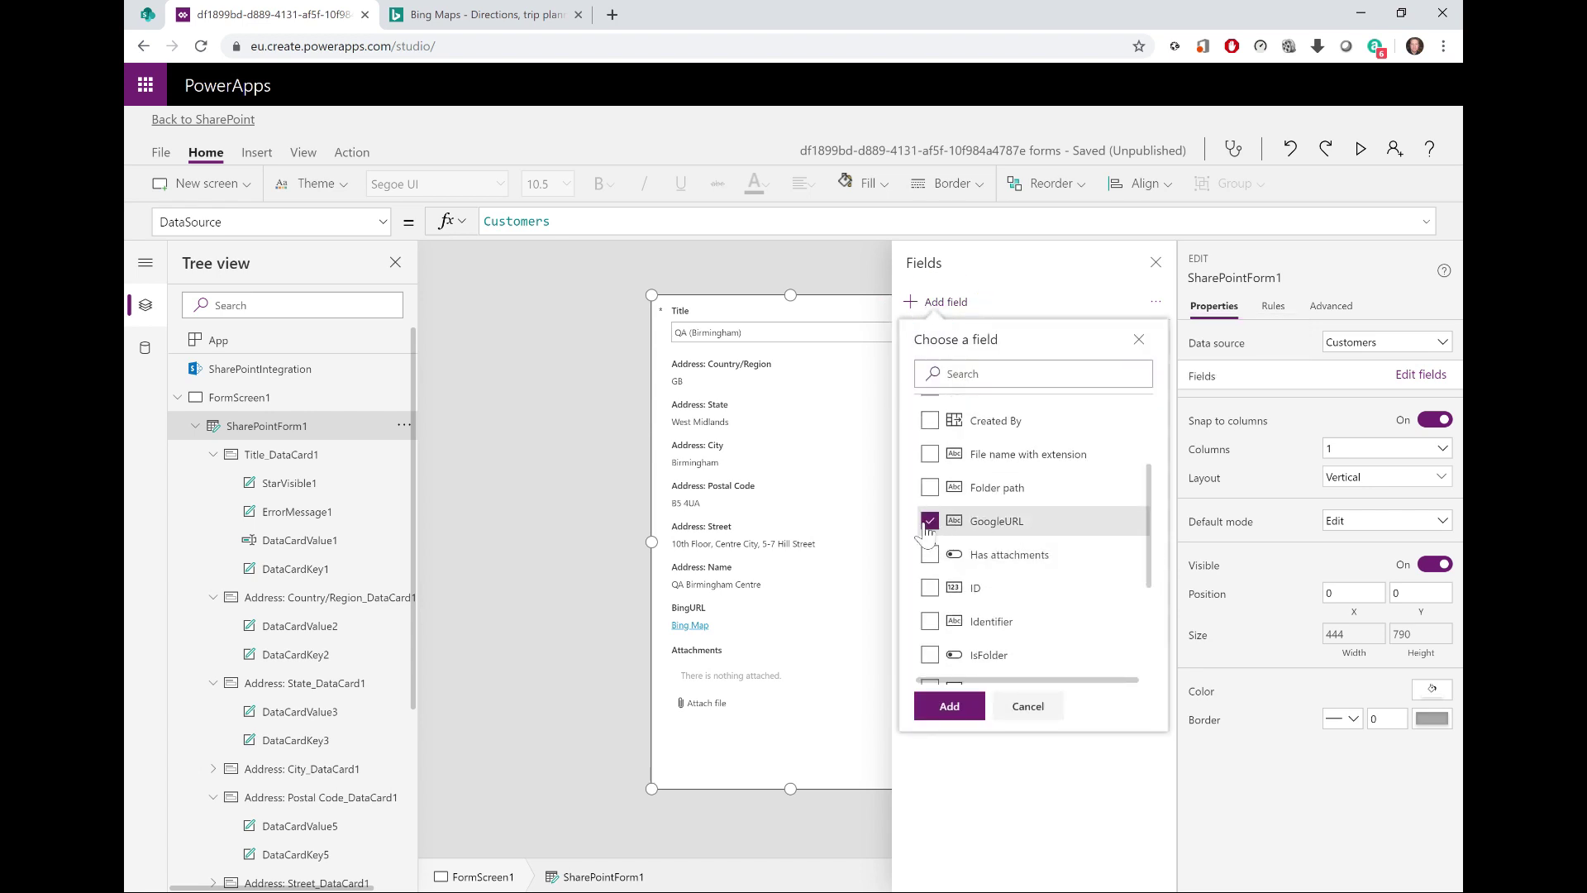
{"action": "left_click", "coordinate": [950, 708]}
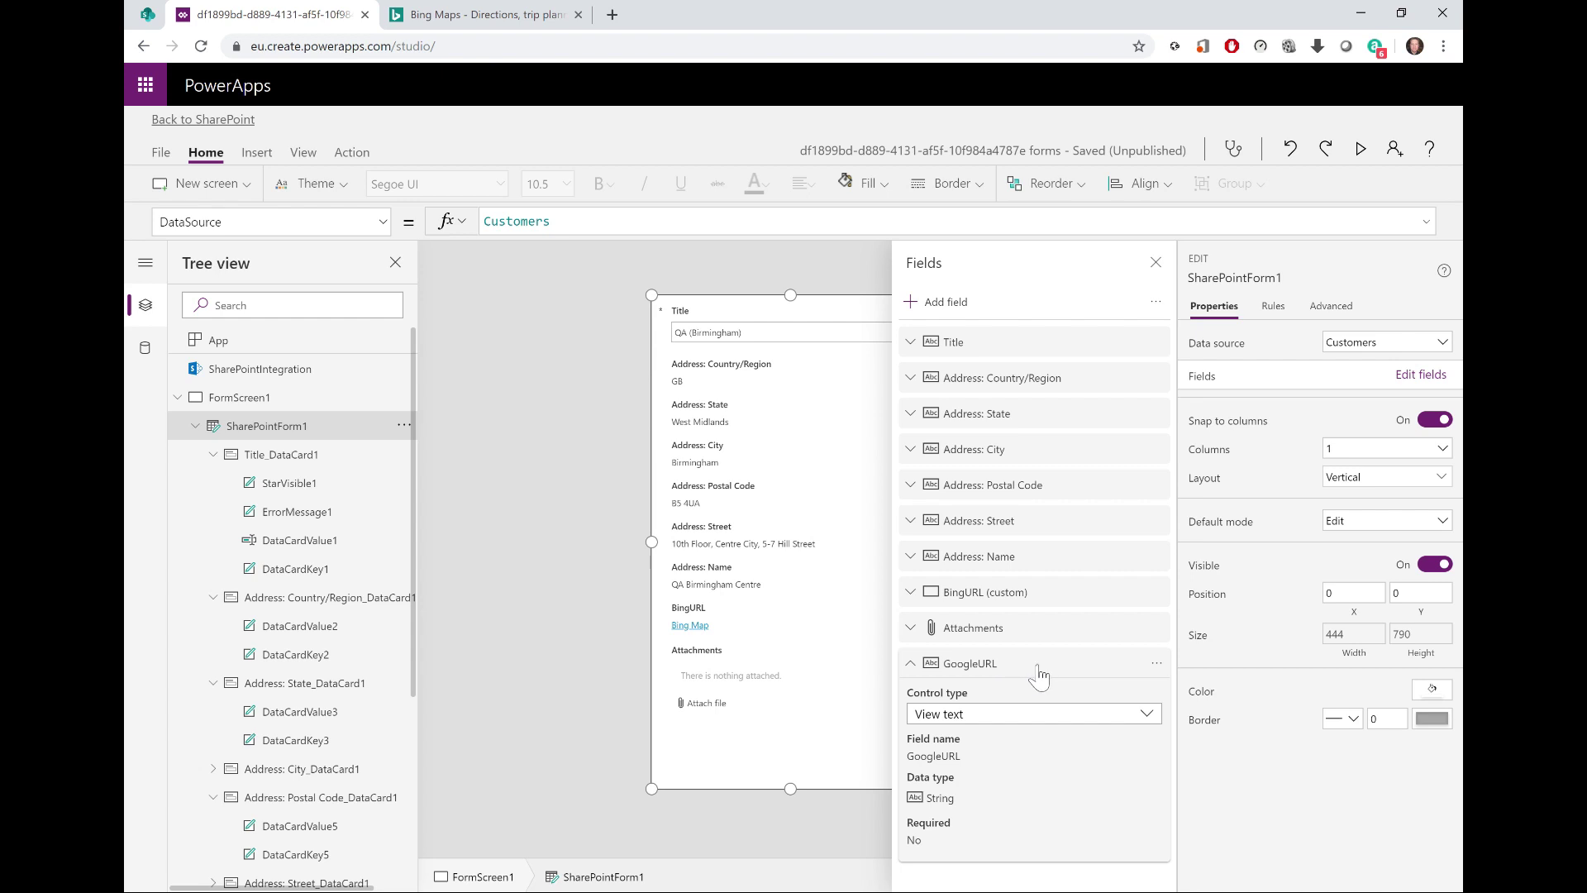
{"action": "left_click", "coordinate": [1126, 680]}
{"action": "key", "text": "Escape"}
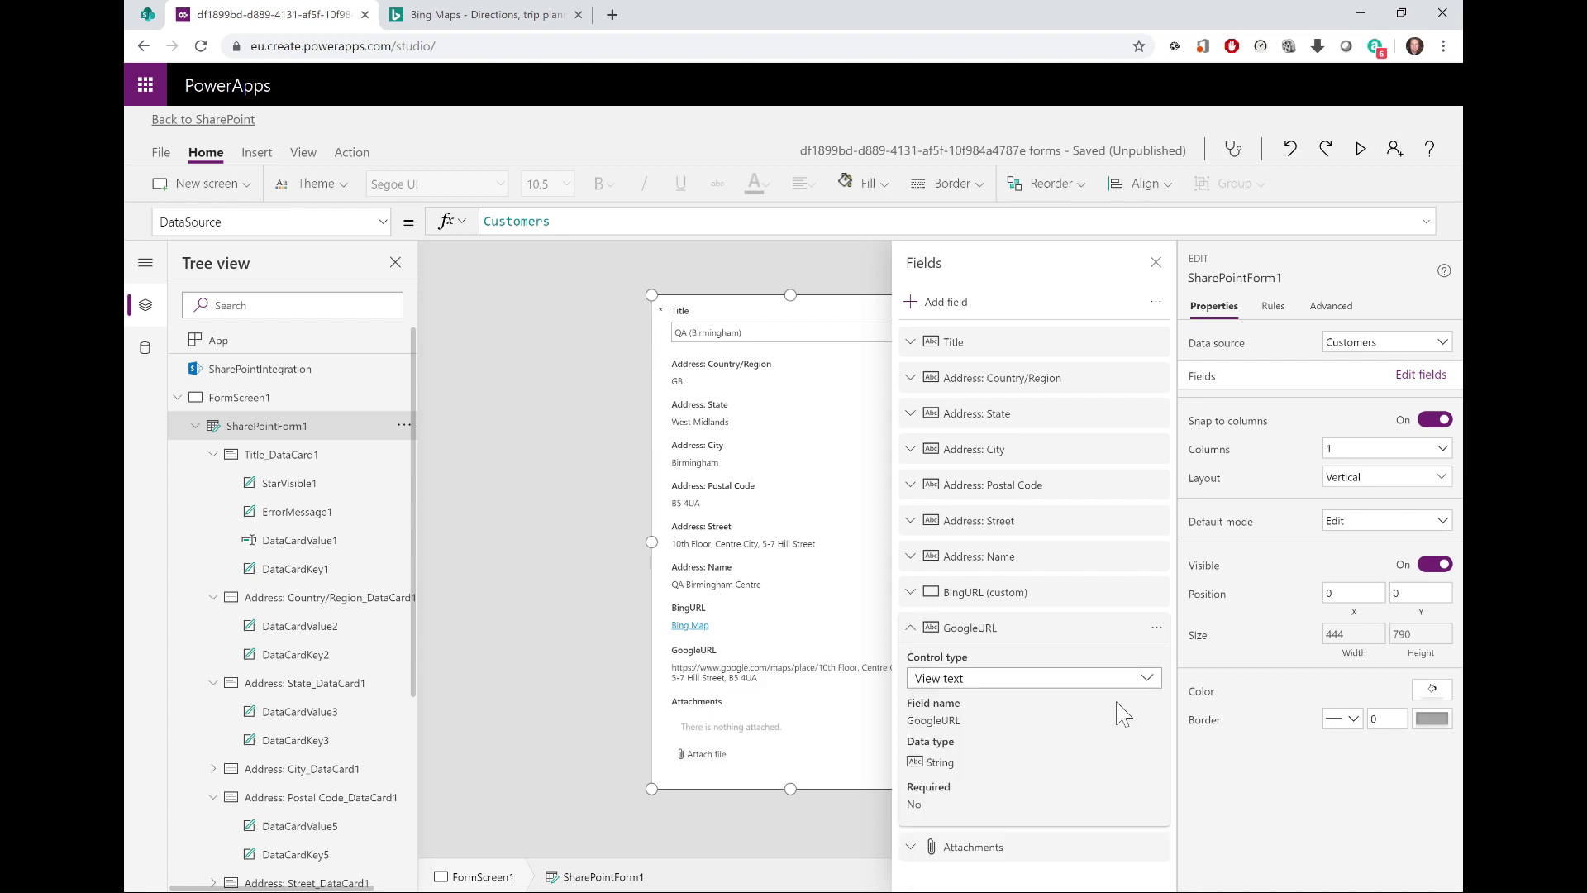
Step: Unlock the GoogleURL card on the Advanced tab and open its value's HtmlText formula
{"action": "left_click", "coordinate": [774, 661]}
{"action": "left_click", "coordinate": [1328, 323]}
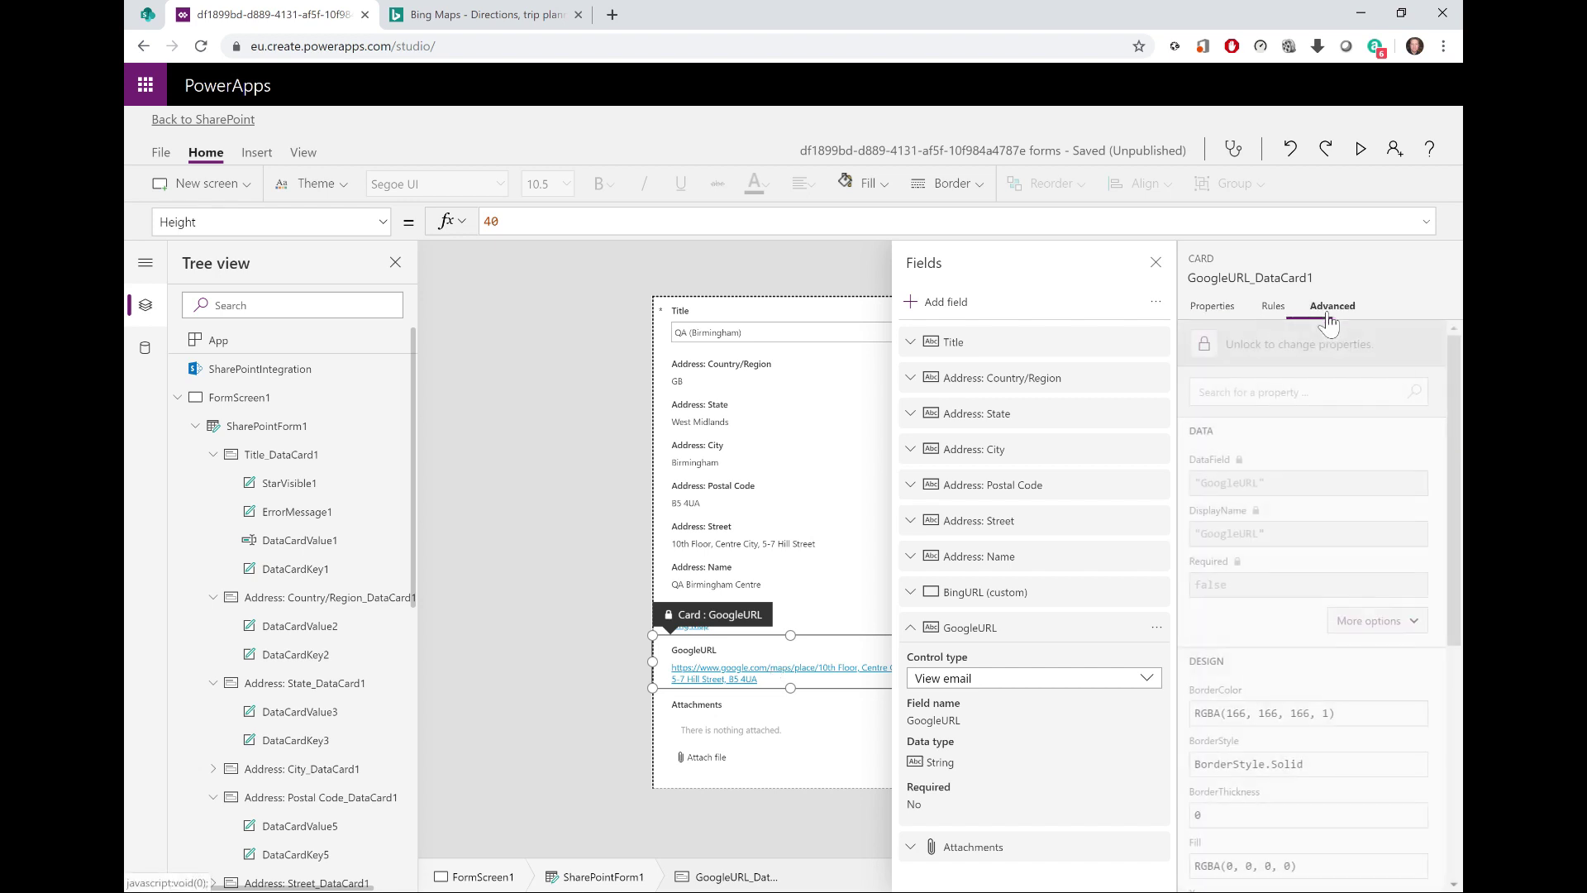
{"action": "left_click", "coordinate": [1208, 345]}
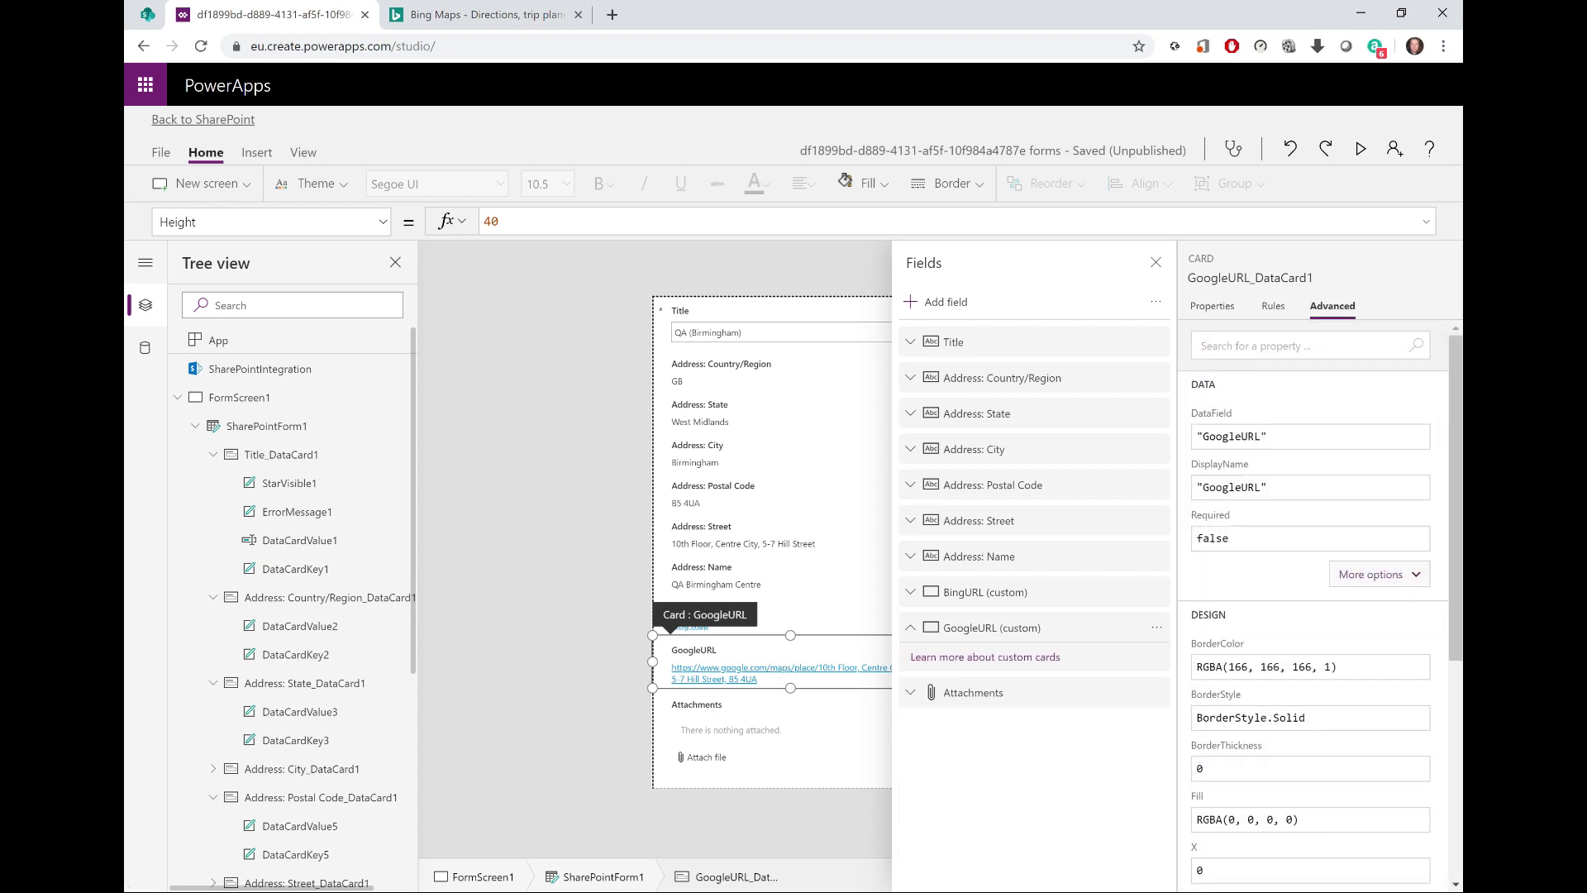
{"action": "left_click", "coordinate": [748, 674]}
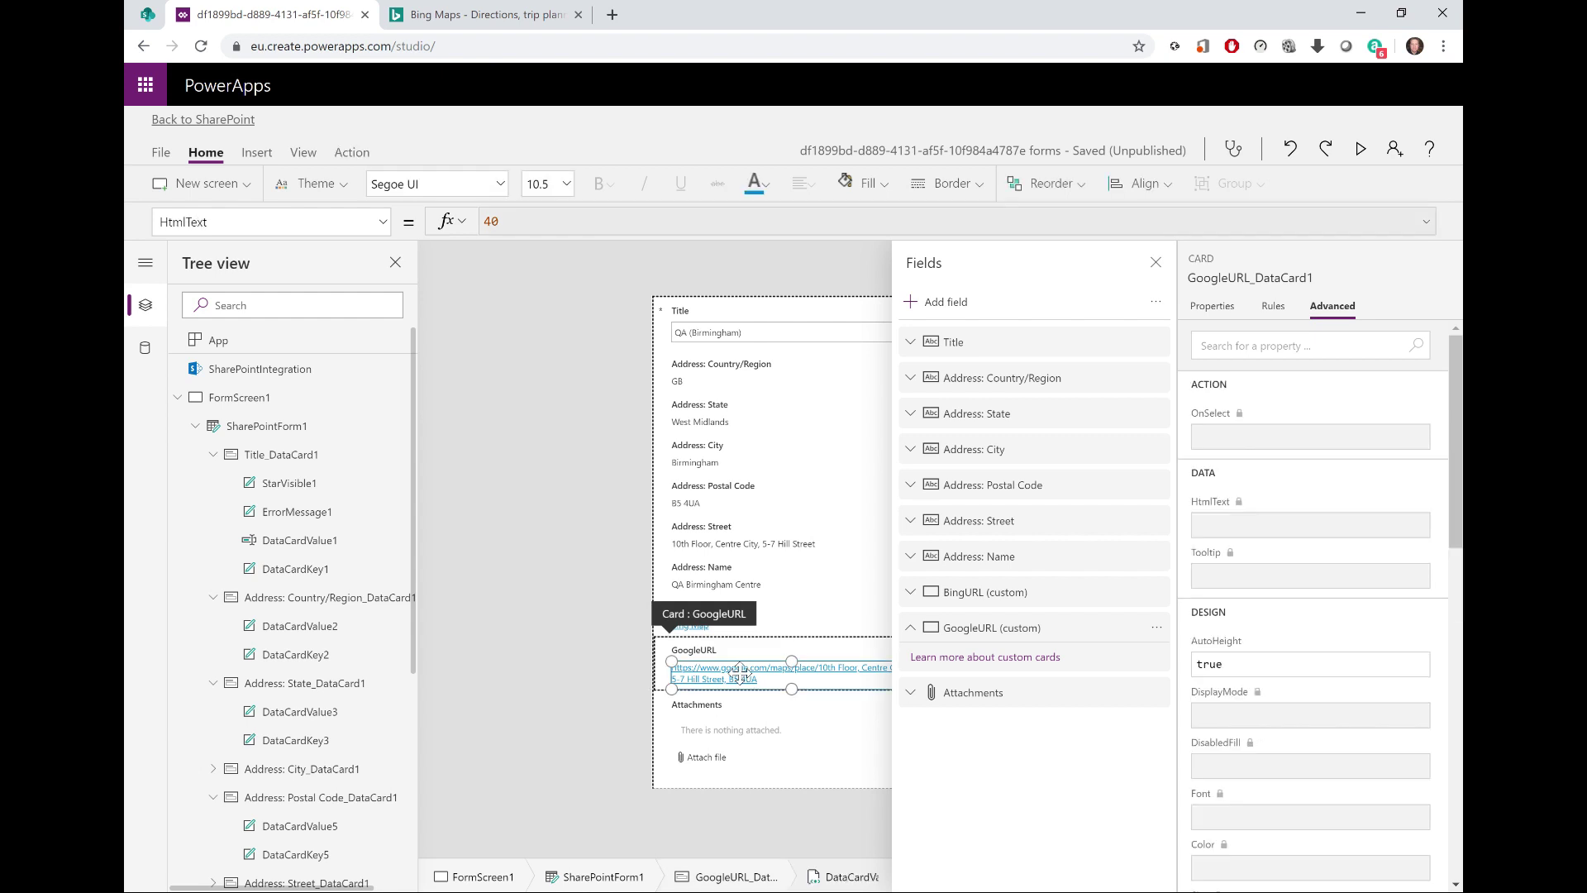
{"action": "left_click", "coordinate": [1240, 533]}
{"action": "left_click", "coordinate": [1239, 534]}
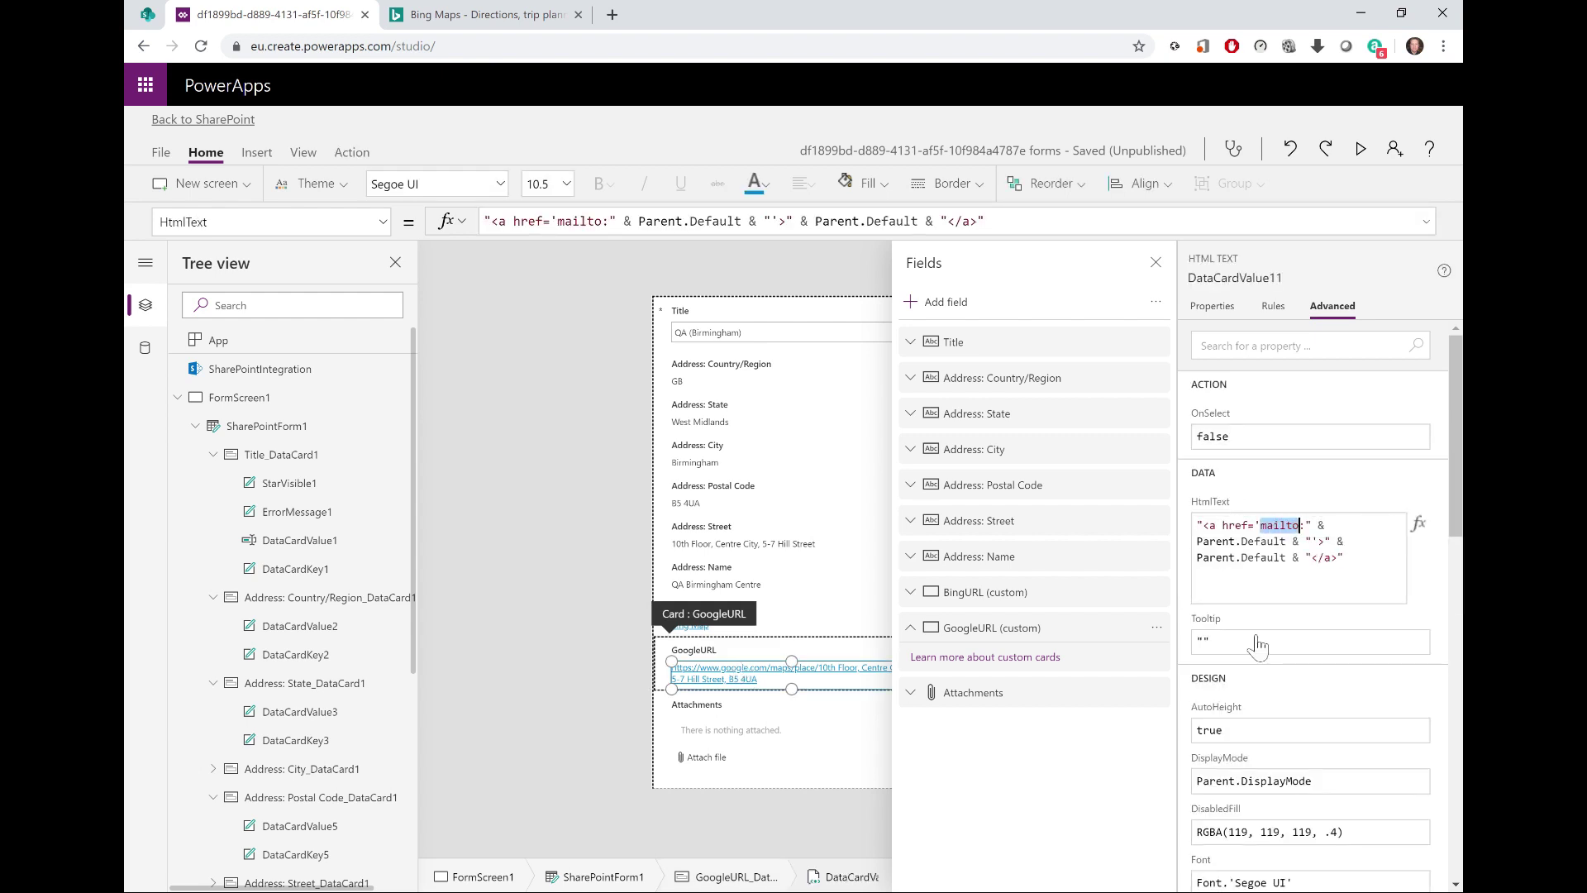
Step: Remove mailto: and replace the second Parent.Default with "Google Map", then save with Ctrl+S
{"action": "key", "text": "BackSpace"}
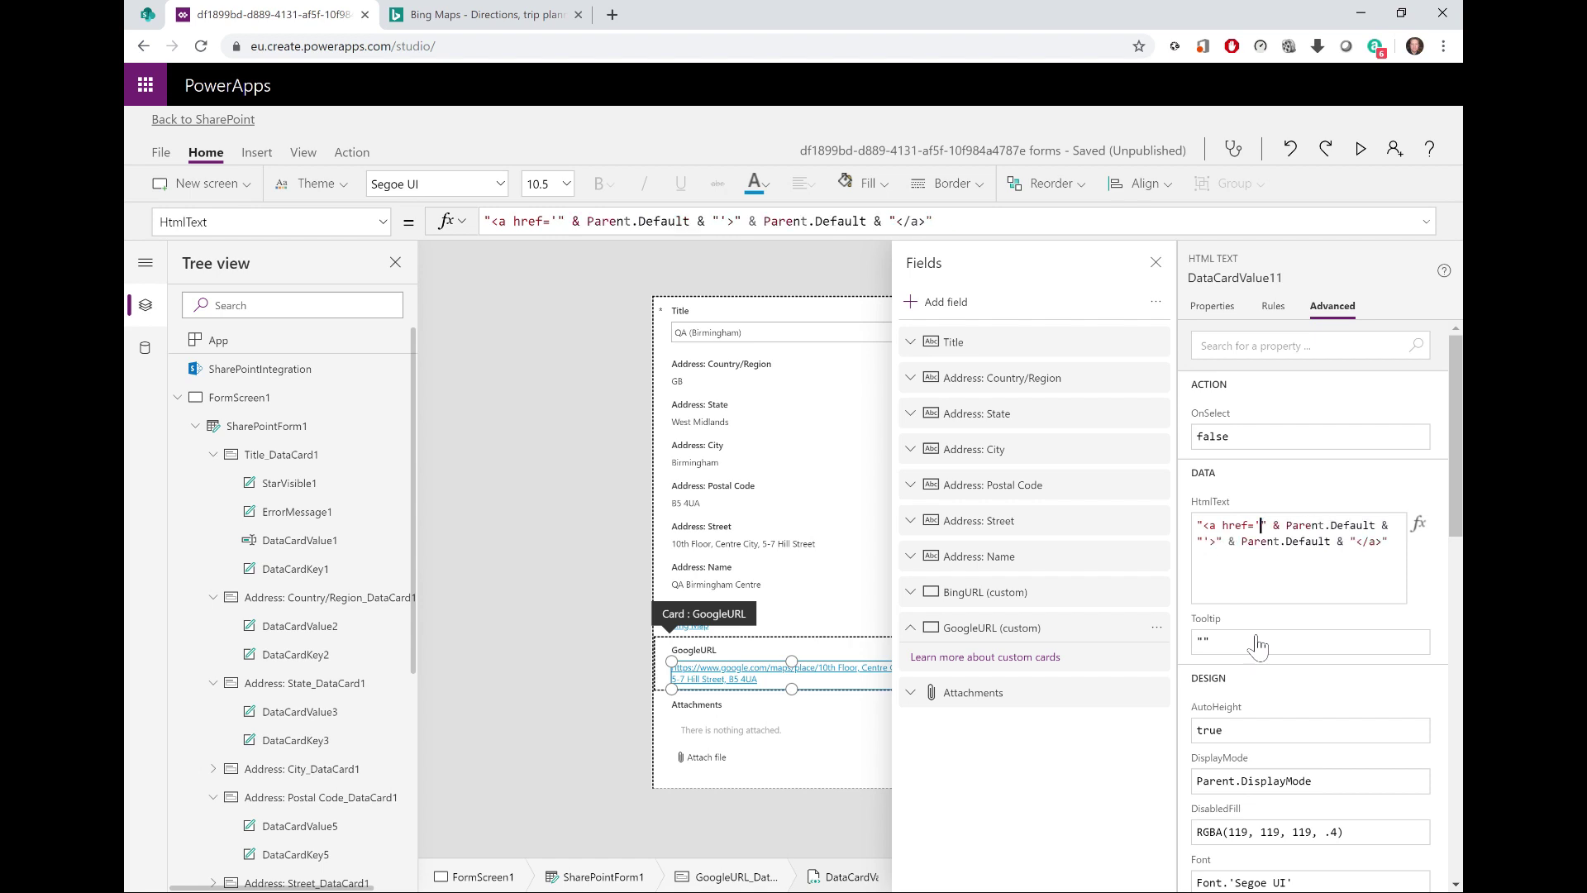
{"action": "double_click", "coordinate": [1261, 541]}
{"action": "key", "text": "shift+Right"}
{"action": "key", "text": "ctrl+shift+Right"}
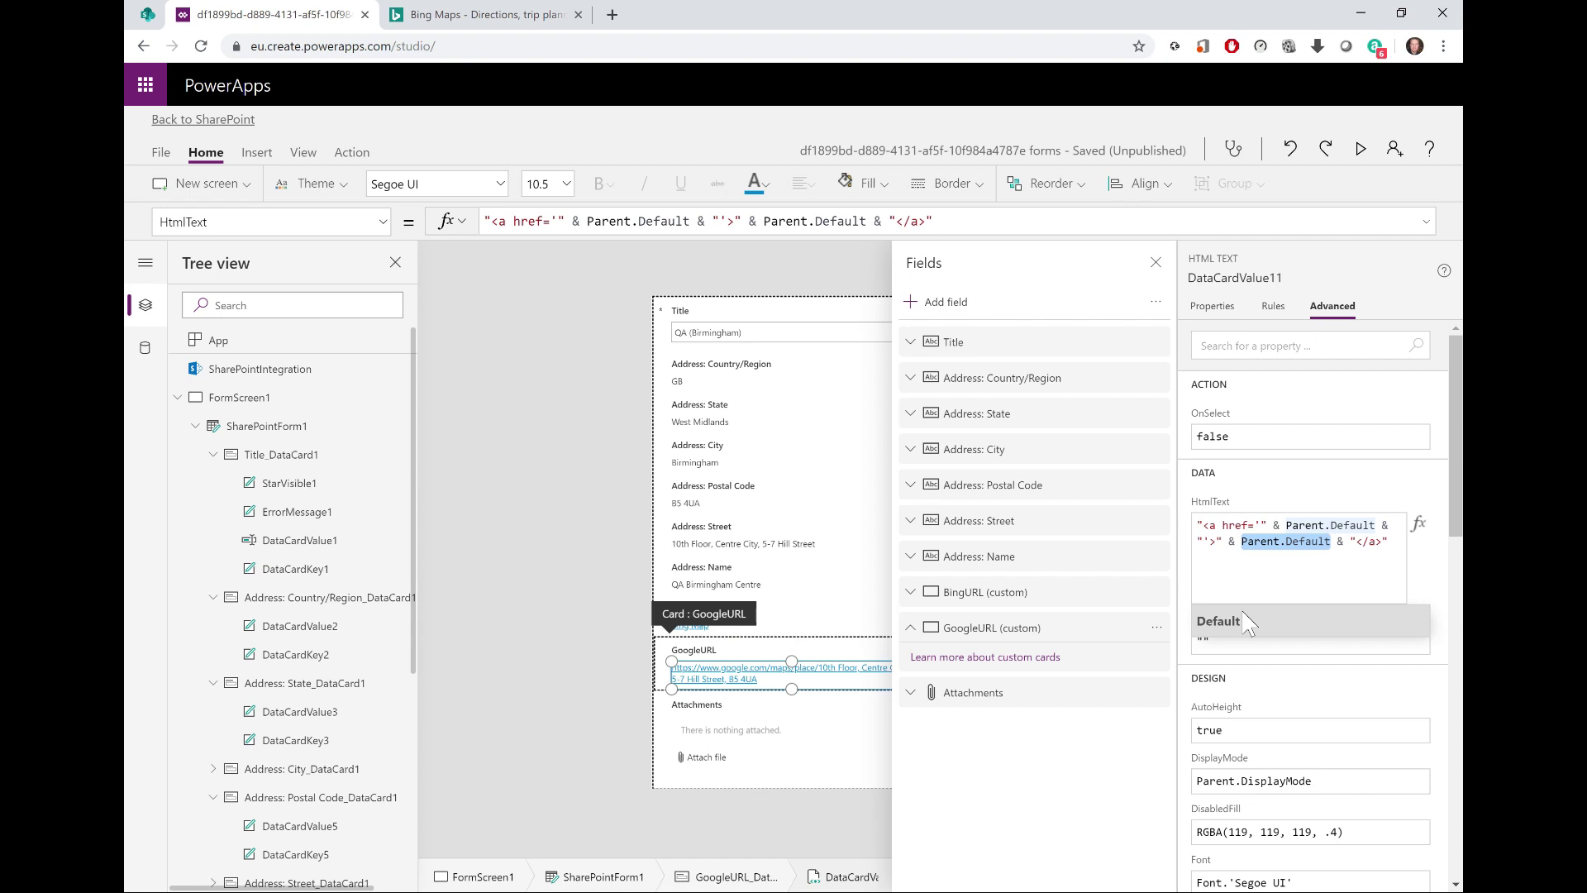
{"action": "type", "text": "Google Map"}
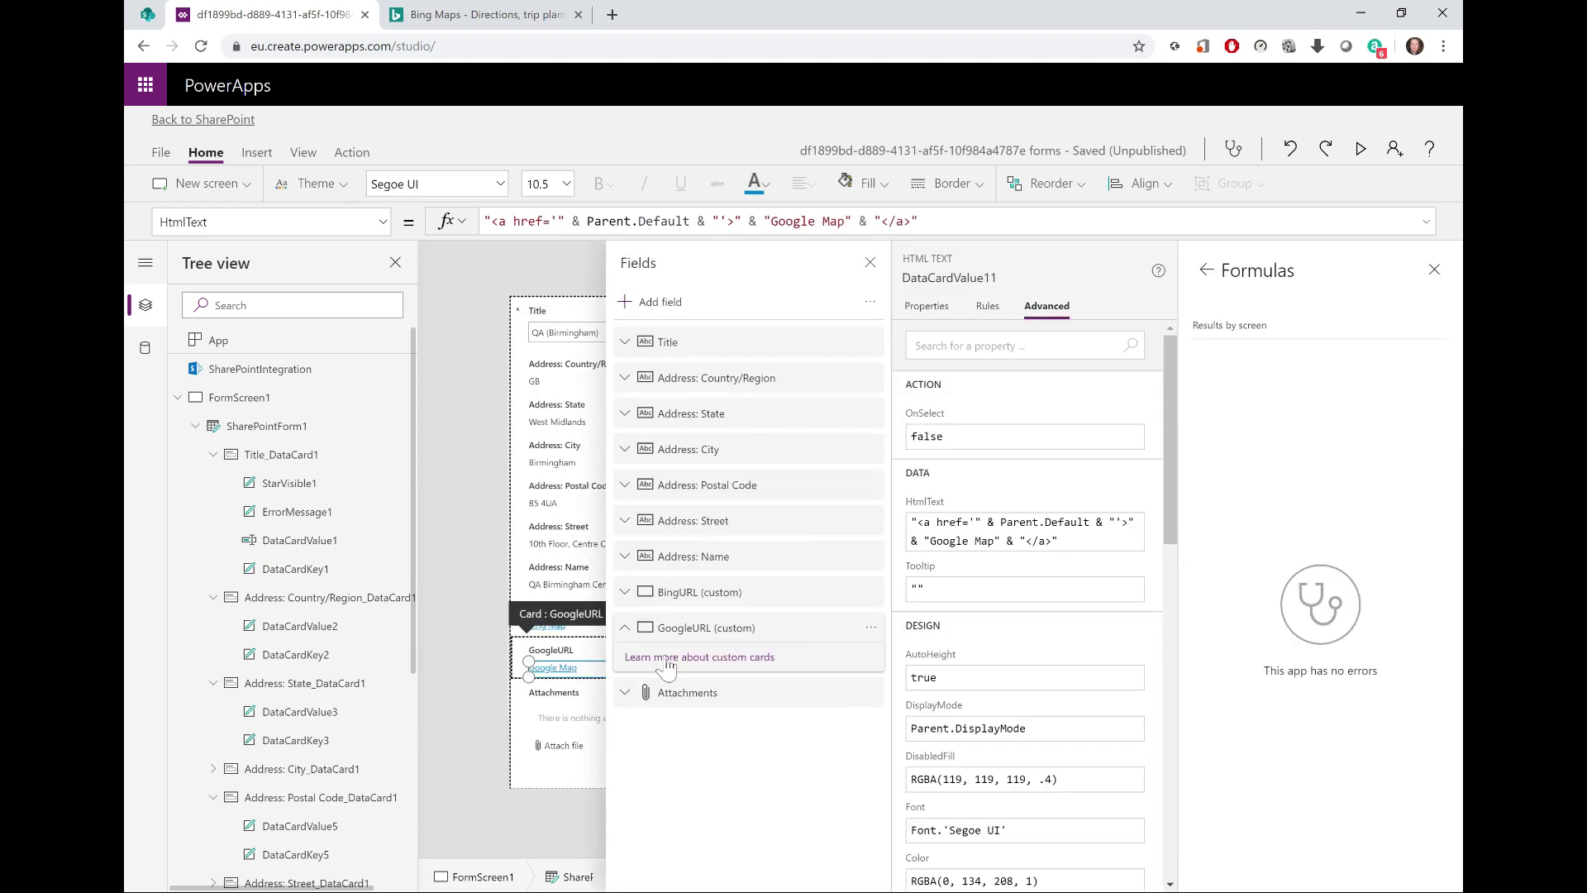
{"action": "key", "text": "ctrl+s"}
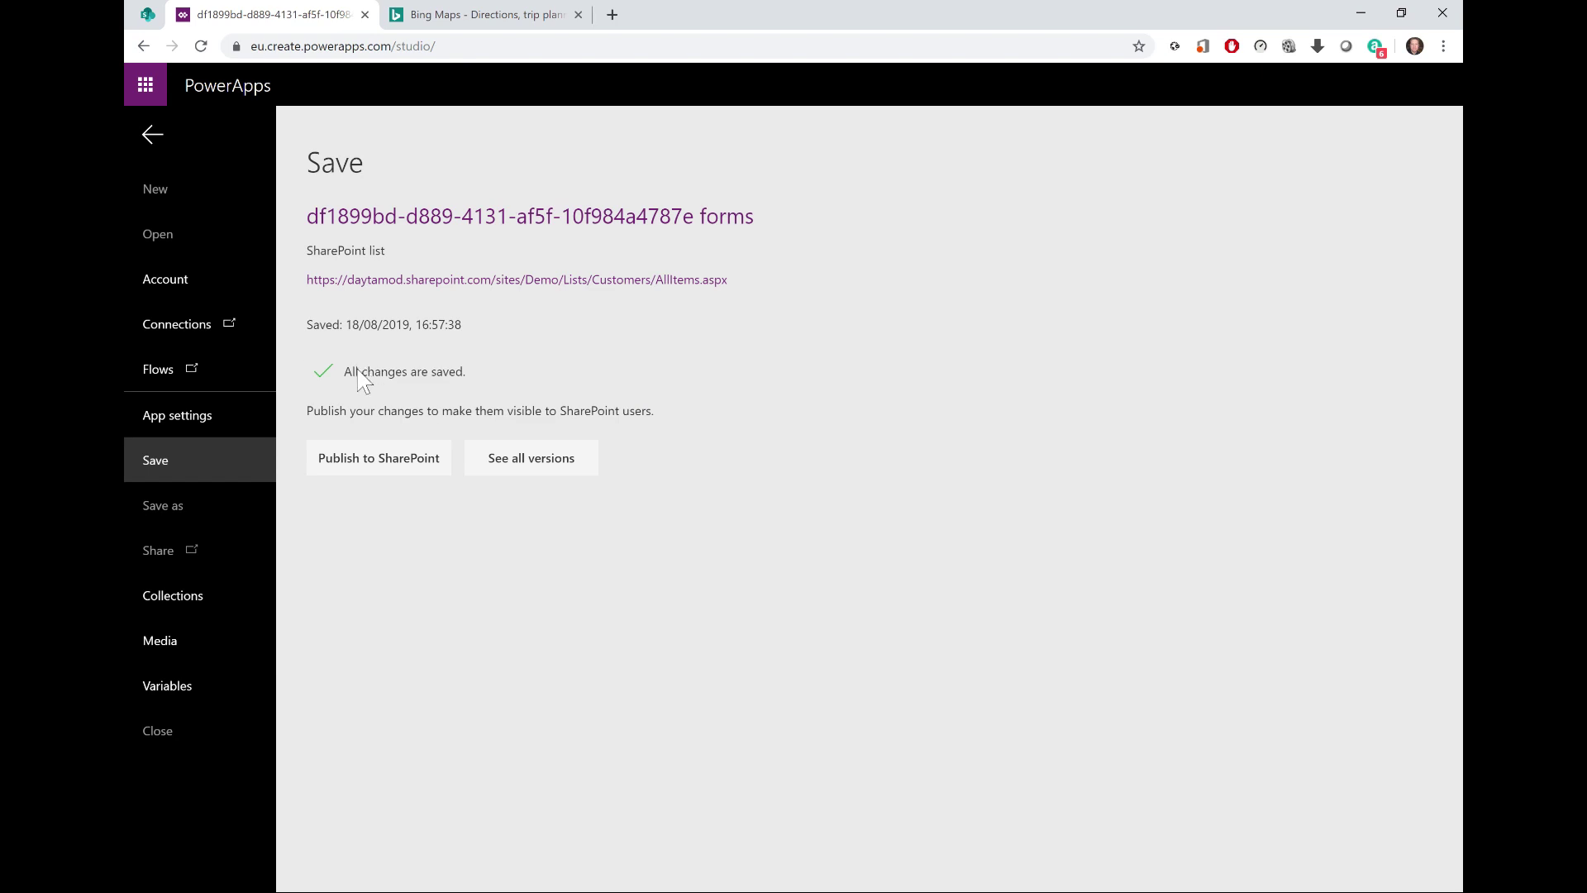
Step: Publish the updated Customers form to SharePoint and confirm in the dialog
{"action": "left_click", "coordinate": [372, 457]}
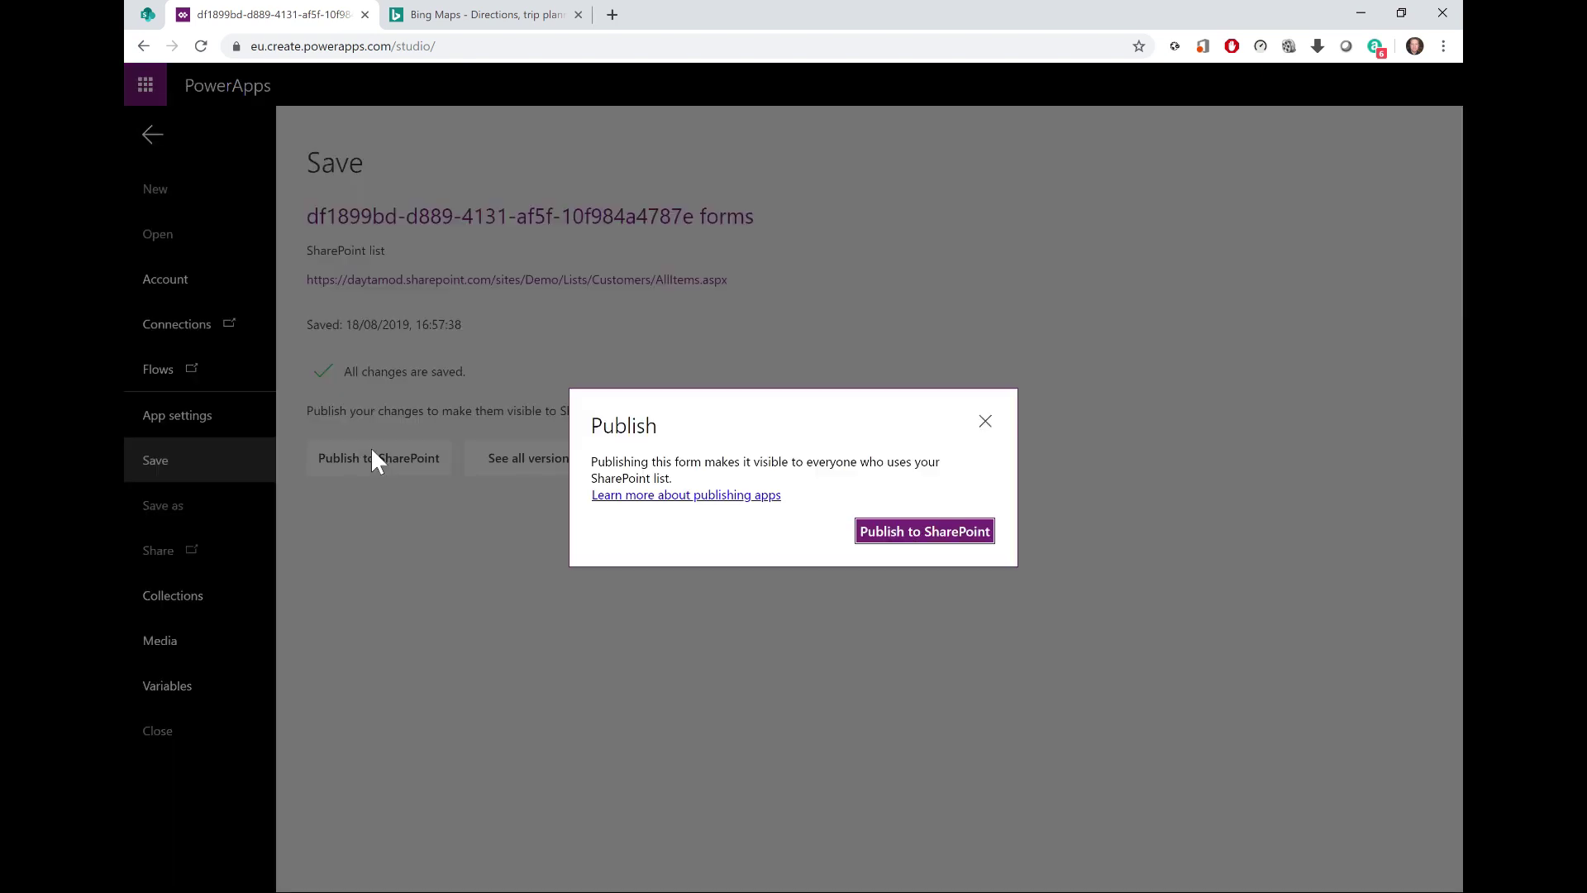
{"action": "left_click", "coordinate": [940, 533]}
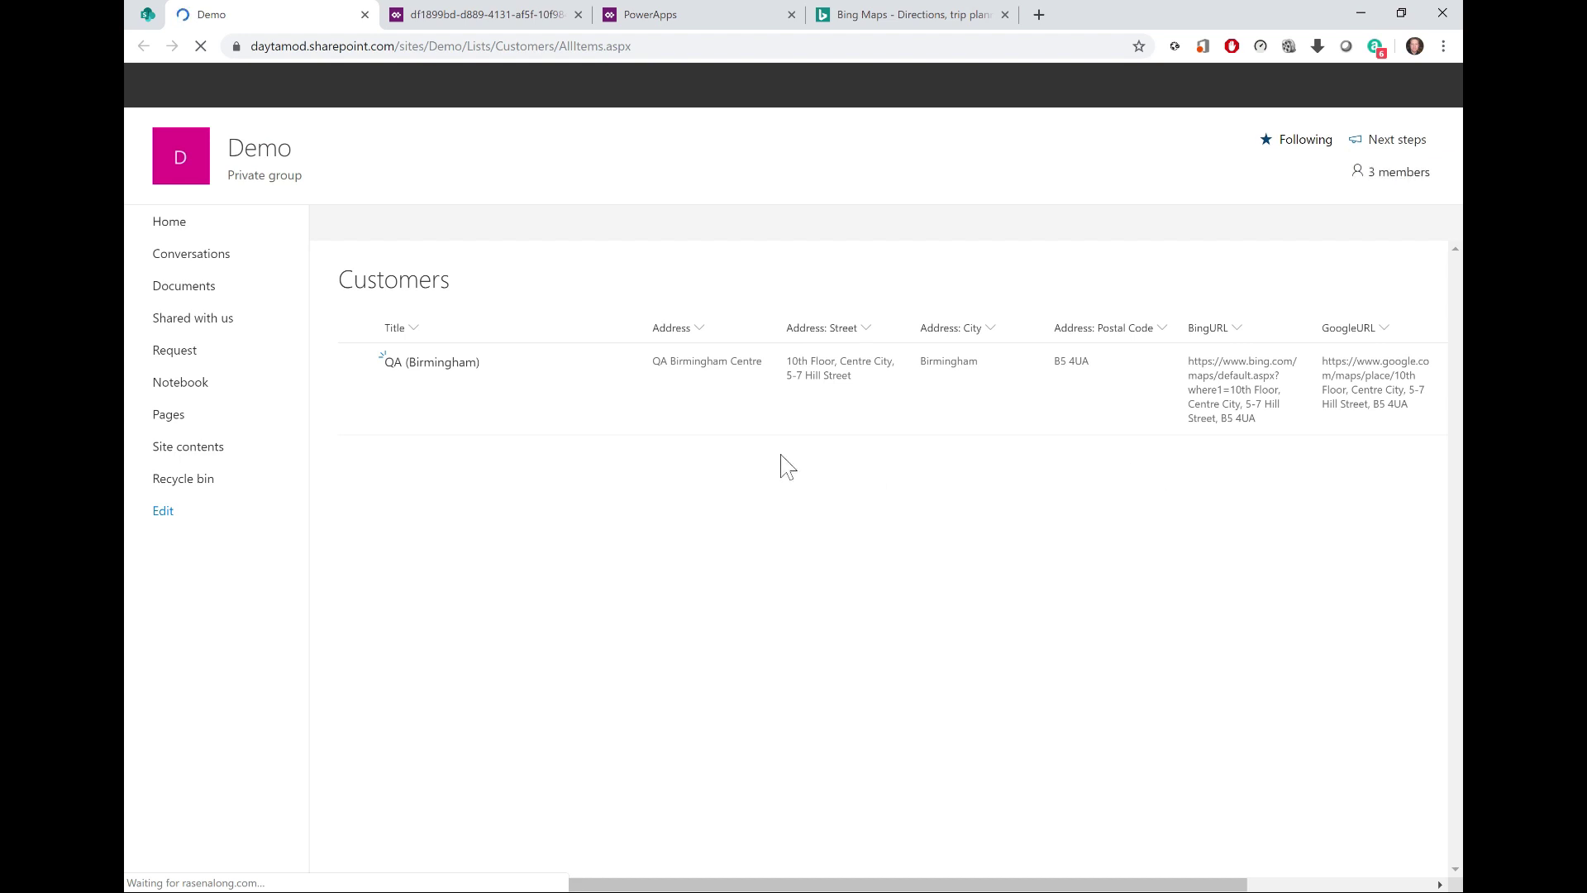
Step: Open the QA (Birmingham) item's details and follow its Google Map link
{"action": "left_click", "coordinate": [436, 363]}
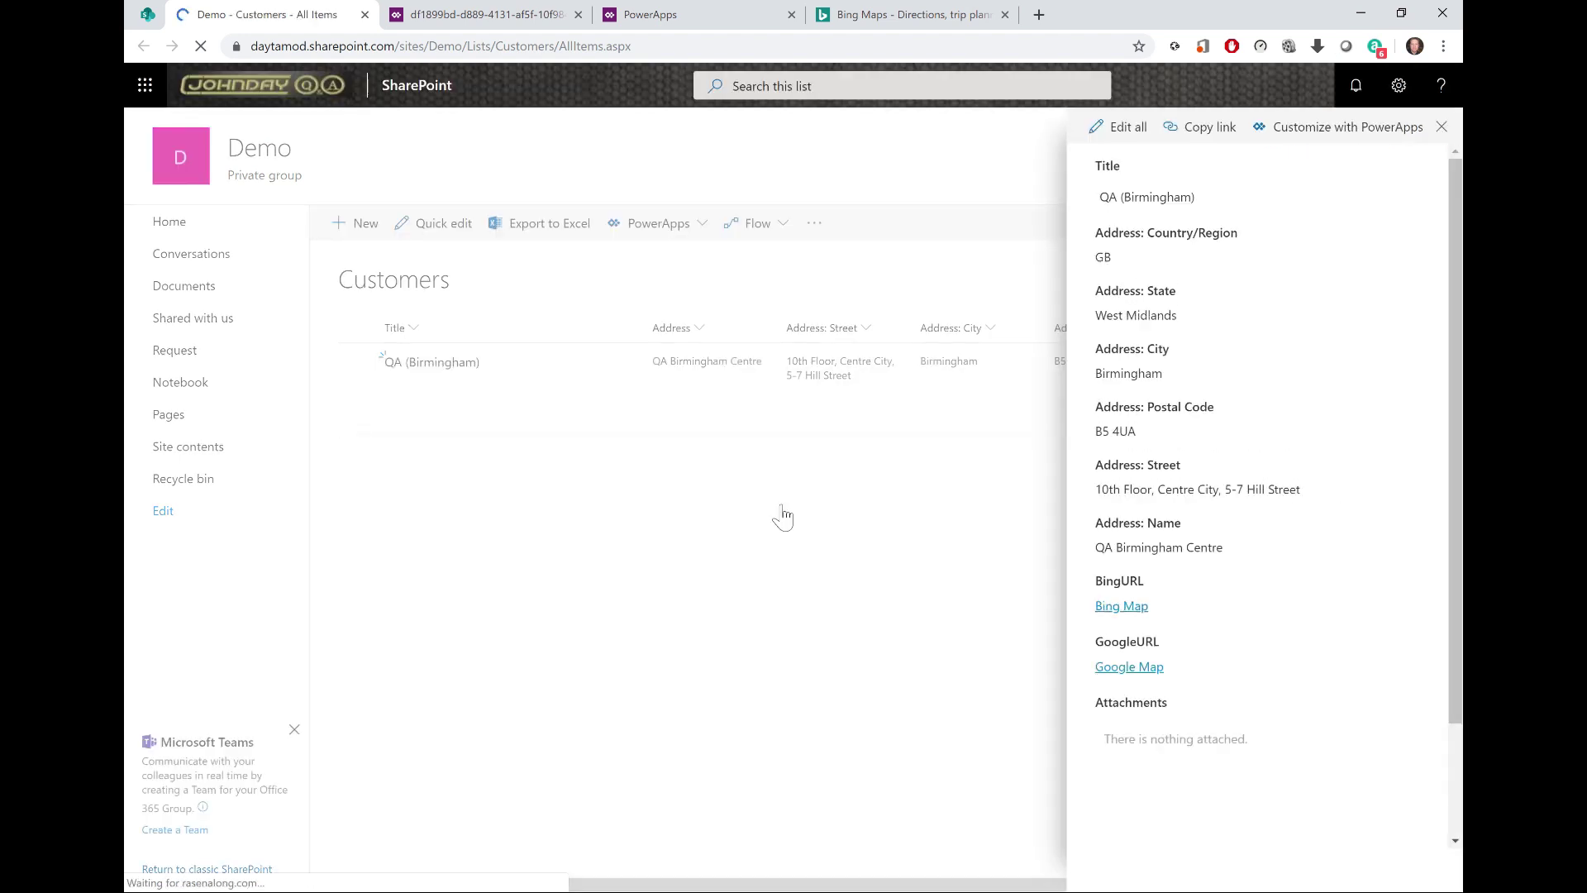
{"action": "left_click", "coordinate": [1128, 668]}
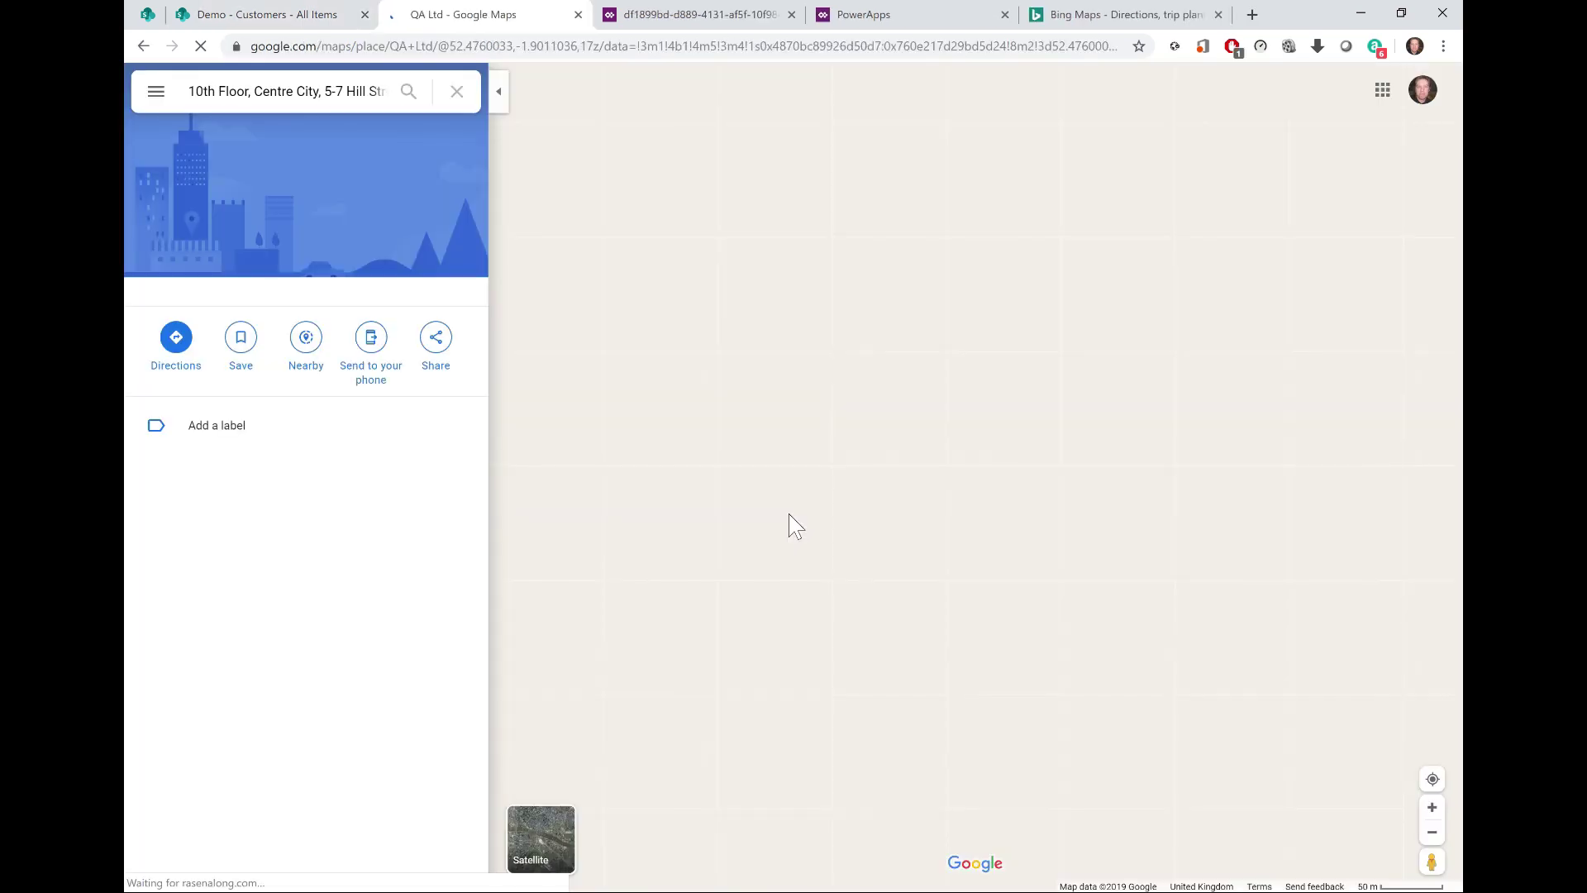